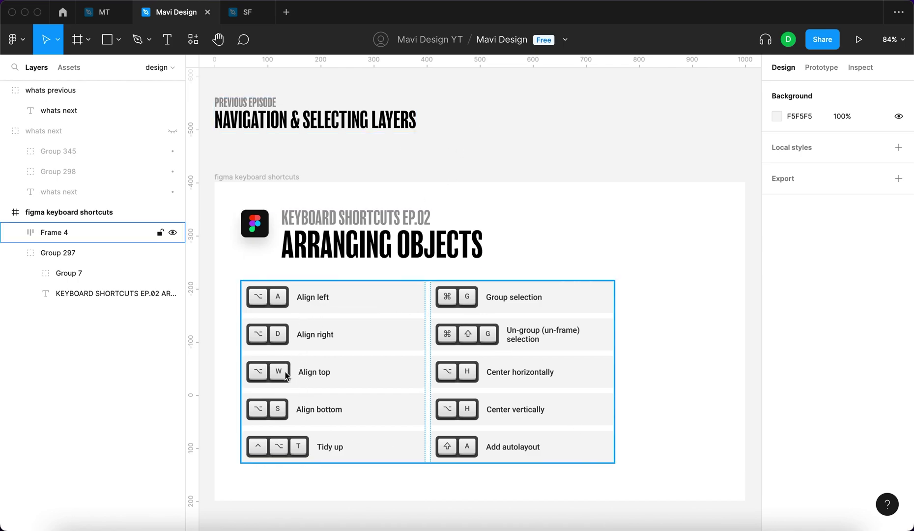
- Draw a 100 × 100 circle on the empty canvas beside the shortcuts frame and duplicate it diagonally below the original
{"action": "scroll", "coordinate": [335, 282], "scroll_direction": "down", "scroll_amount": 2}
{"action": "scroll", "coordinate": [336, 281], "scroll_direction": "left", "scroll_amount": 2}
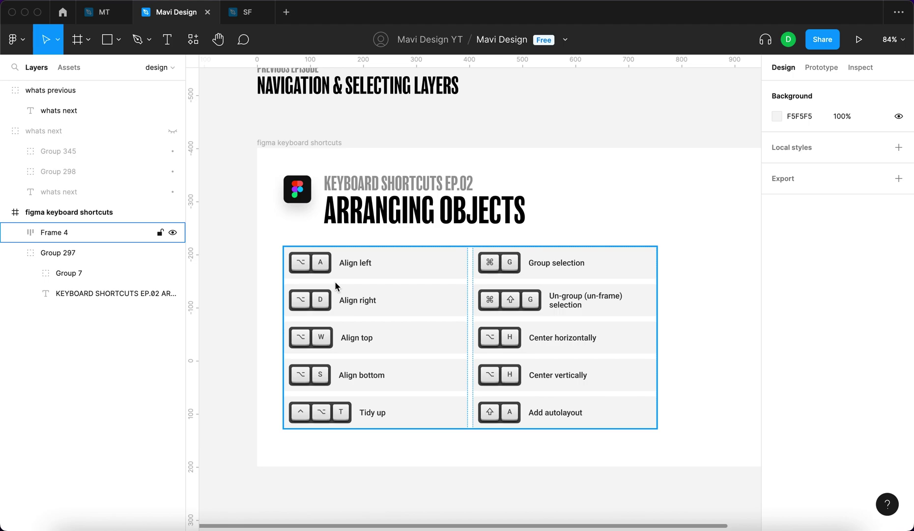
{"action": "scroll", "coordinate": [335, 281], "scroll_direction": "down", "scroll_amount": 3}
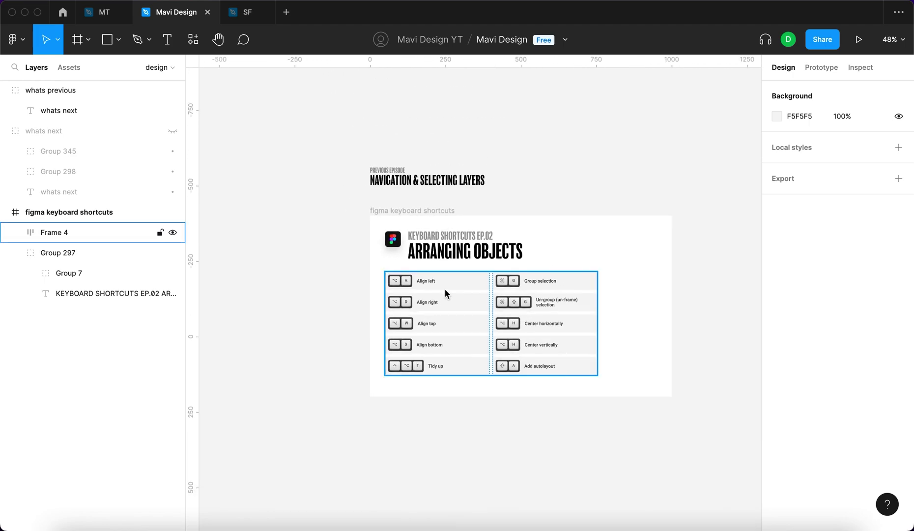
{"action": "scroll", "coordinate": [445, 289], "scroll_direction": "down", "scroll_amount": 3}
{"action": "scroll", "coordinate": [273, 251], "scroll_direction": "up", "scroll_amount": 1}
{"action": "scroll", "coordinate": [273, 251], "scroll_direction": "up", "scroll_amount": 2}
{"action": "scroll", "coordinate": [273, 250], "scroll_direction": "left", "scroll_amount": 3}
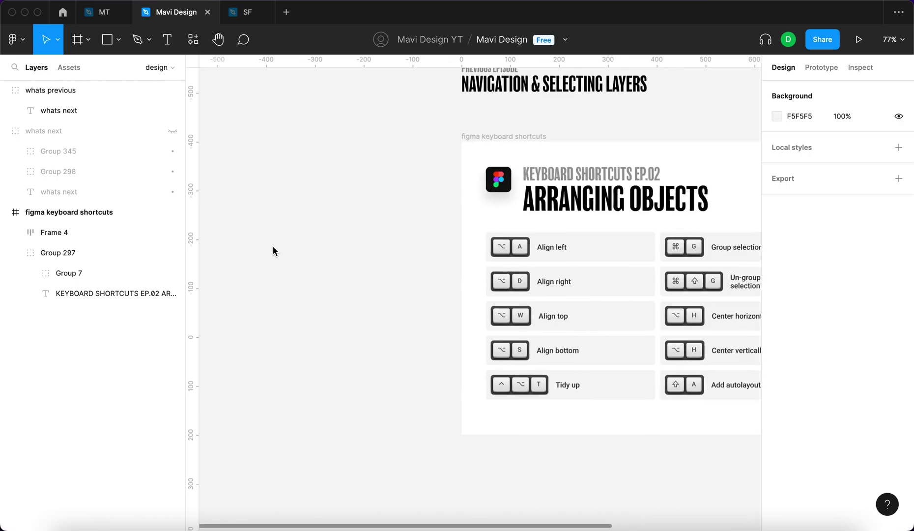
{"action": "key", "text": "o"}
{"action": "left_click", "coordinate": [307, 192]}
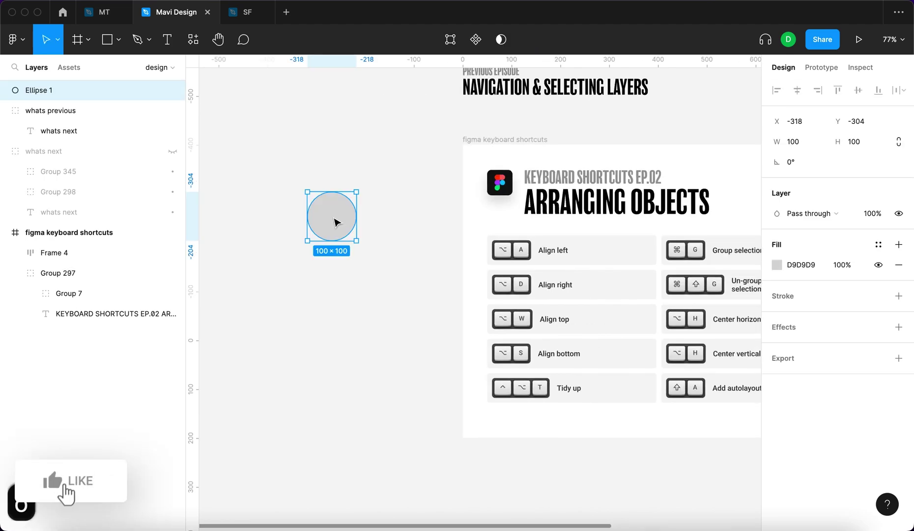
{"action": "left_click_drag", "start_coordinate": [340, 232], "coordinate": [354, 283], "text": "alt"}
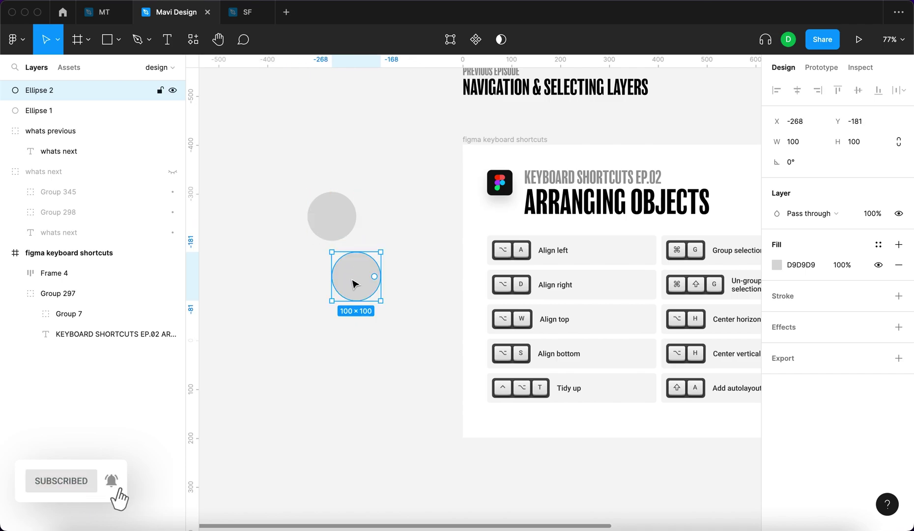
- Align the left edges of the two circles
{"action": "left_click_drag", "start_coordinate": [417, 328], "coordinate": [316, 182]}
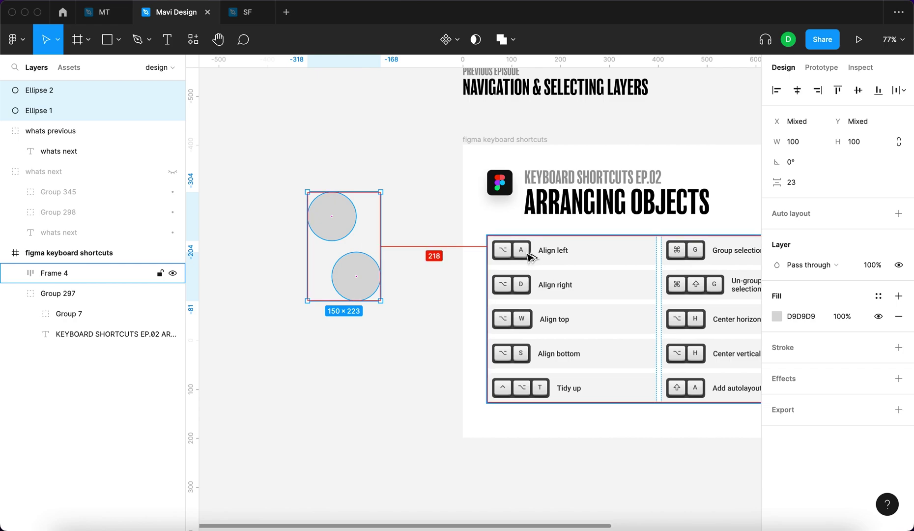
{"action": "key", "text": "alt+a"}
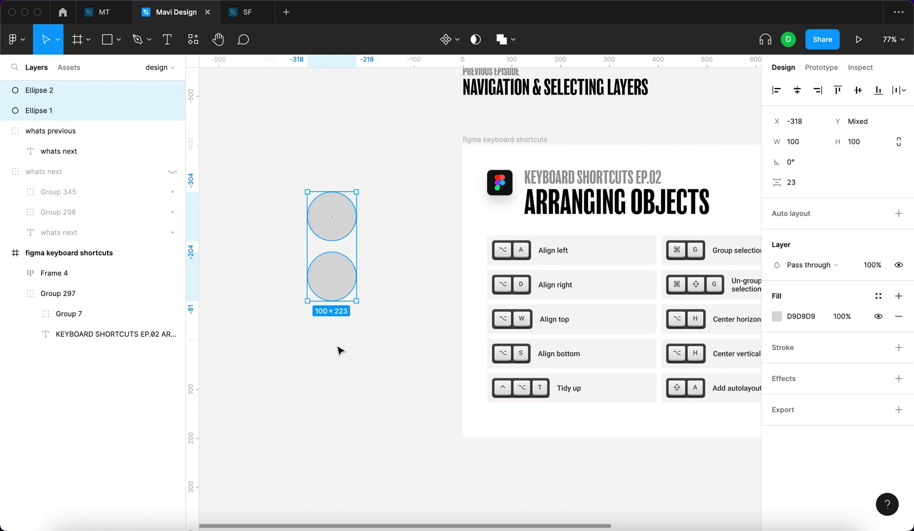
{"action": "left_click", "coordinate": [377, 282]}
- Enlarge the lower circle to about 217 × 217 and left-align it with the small circle
{"action": "left_click", "coordinate": [350, 286]}
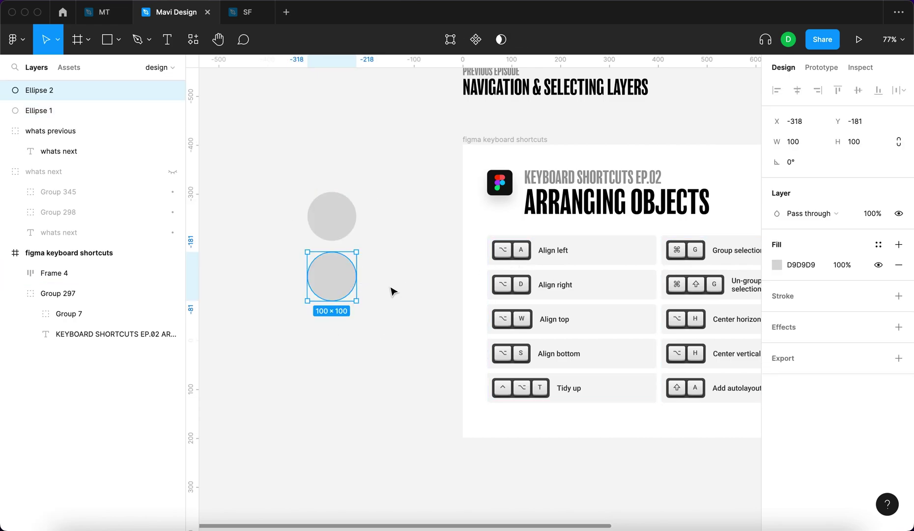
{"action": "left_click_drag", "start_coordinate": [357, 276], "coordinate": [413, 273]}
{"action": "left_click", "coordinate": [352, 293]}
{"action": "left_click_drag", "start_coordinate": [352, 293], "coordinate": [374, 321]}
{"action": "left_click_drag", "start_coordinate": [385, 384], "coordinate": [281, 178]}
{"action": "key", "text": "alt+a"}
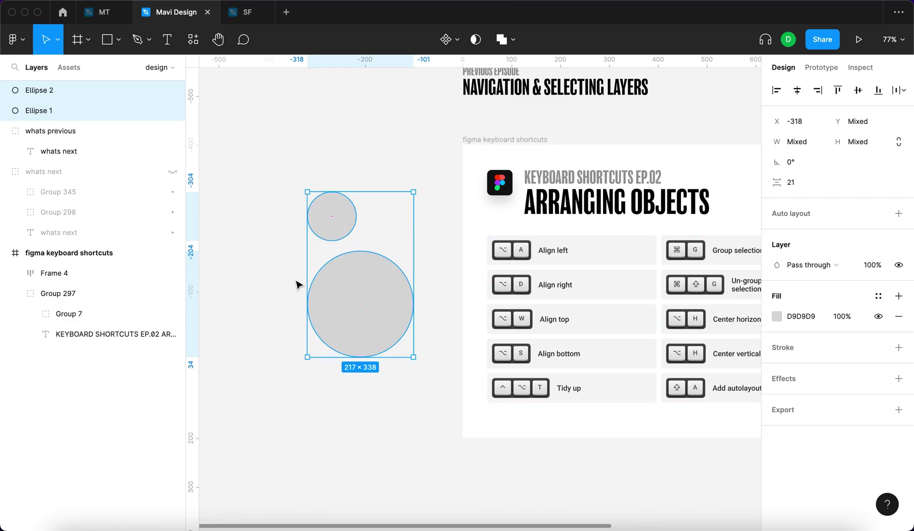
- Move the small circle out to the left of the large one and align both circles' right edges
{"action": "left_click", "coordinate": [372, 280]}
{"action": "left_click_drag", "start_coordinate": [332, 216], "coordinate": [275, 219]}
{"action": "left_click_drag", "start_coordinate": [398, 376], "coordinate": [250, 222]}
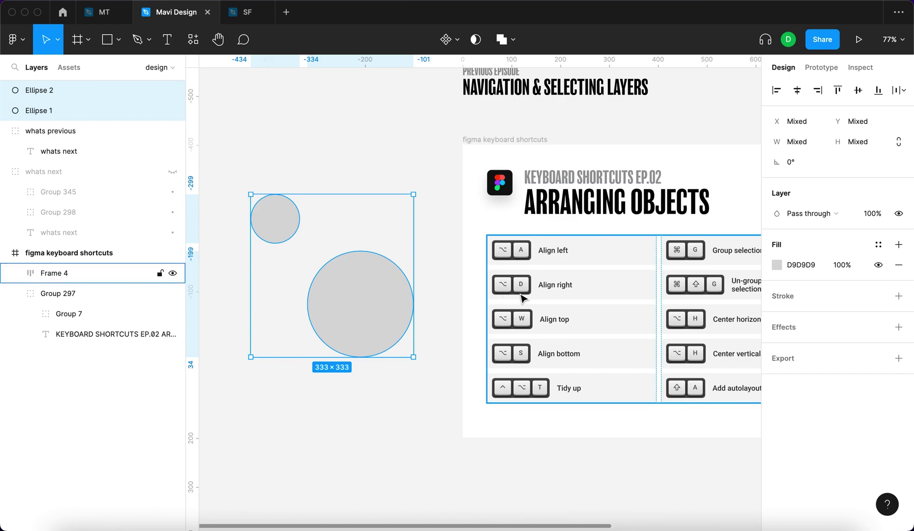
{"action": "key", "text": "alt+d"}
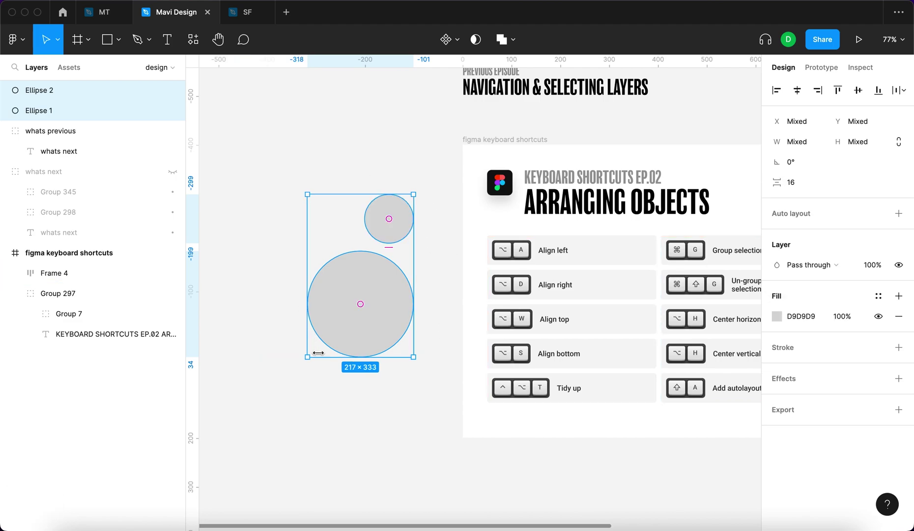
- Move the small circle back to the upper left of the large circle and place a duplicate at about X -410, Y 5
{"action": "left_click_drag", "start_coordinate": [400, 230], "coordinate": [284, 225]}
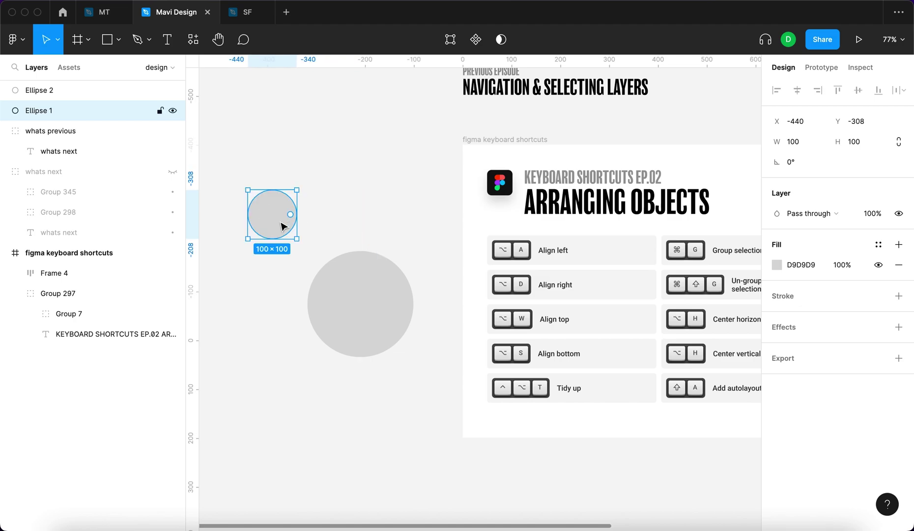
{"action": "left_click", "coordinate": [403, 363]}
{"action": "left_click_drag", "start_coordinate": [436, 391], "coordinate": [236, 207]}
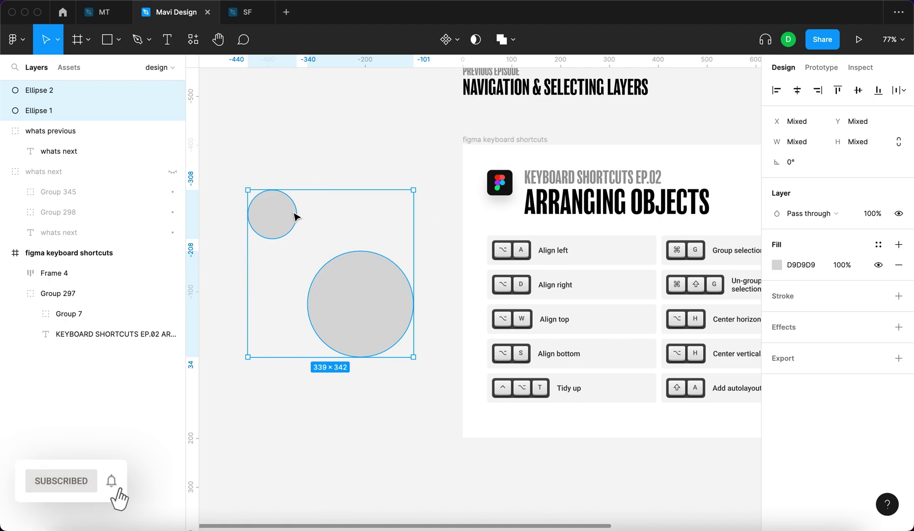
{"action": "left_click", "coordinate": [300, 199]}
{"action": "left_click", "coordinate": [288, 209]}
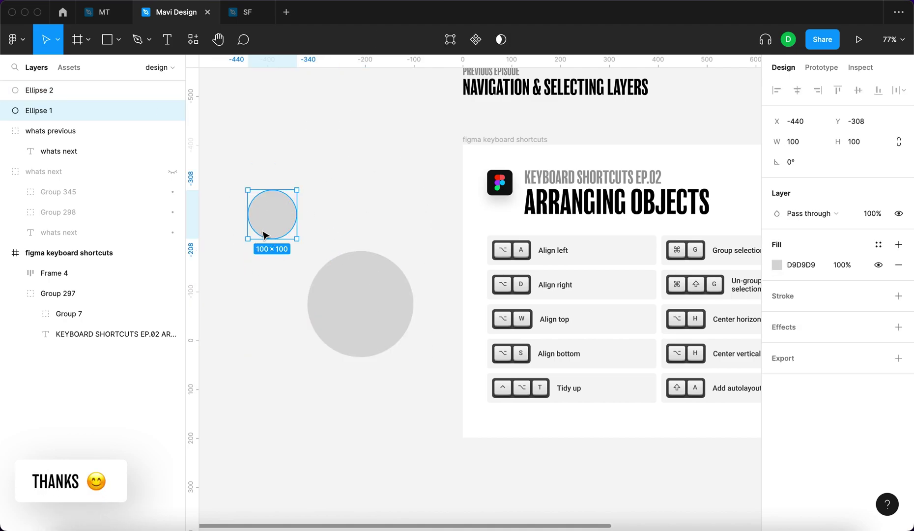
{"action": "right_click", "coordinate": [271, 218]}
{"action": "left_click_drag", "start_coordinate": [283, 225], "coordinate": [293, 375]}
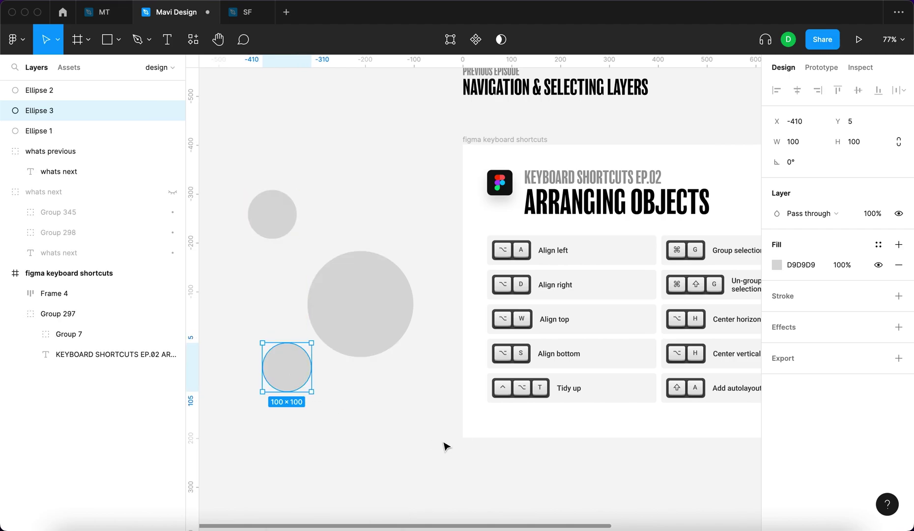
- Align the right edges of all three circles, then undo the alignment
{"action": "left_click_drag", "start_coordinate": [445, 441], "coordinate": [218, 210]}
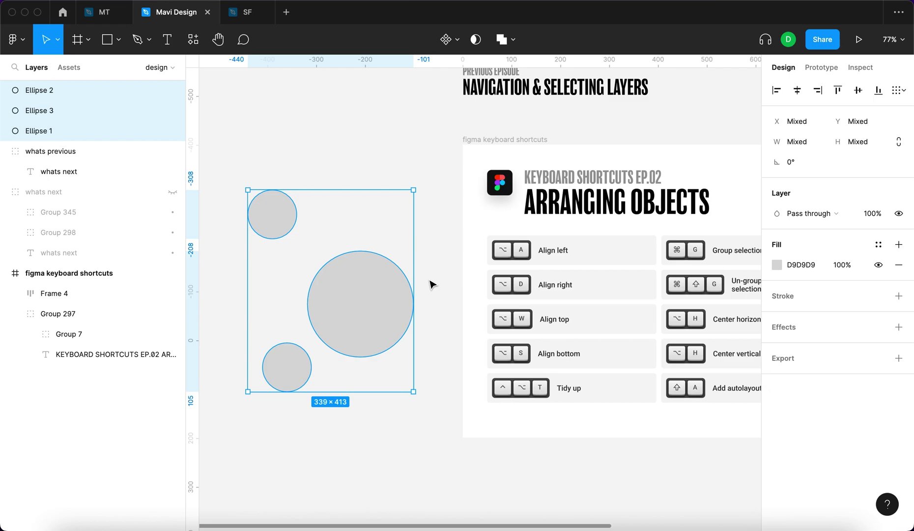
{"action": "key", "text": "alt+d"}
{"action": "key", "text": "Escape"}
{"action": "key", "text": "super+z"}
{"action": "key", "text": "super+z"}
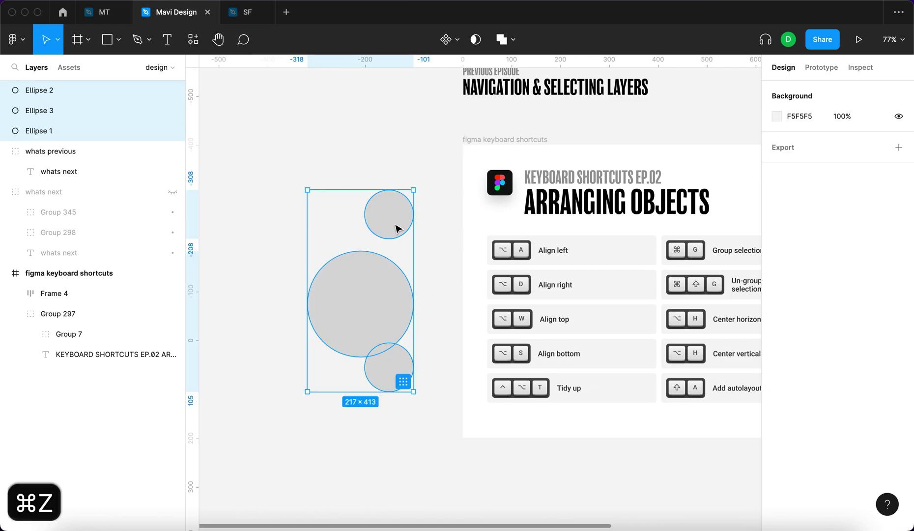
- Select all three circles and align their left edges
{"action": "left_click", "coordinate": [439, 432]}
{"action": "left_click_drag", "start_coordinate": [439, 431], "coordinate": [246, 176]}
{"action": "key", "text": "alt+a"}
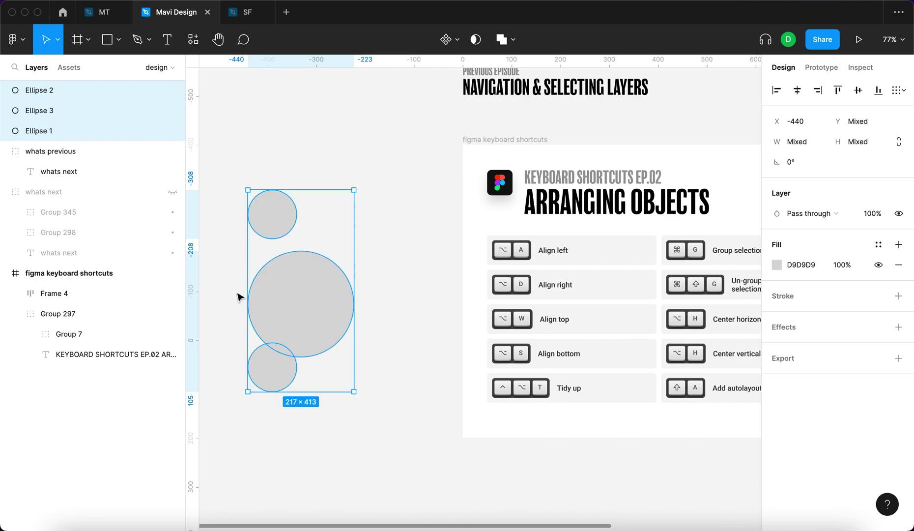
- Move the large circle about 178 px and the lower small circle about 50 px to the right
{"action": "left_click_drag", "start_coordinate": [312, 326], "coordinate": [399, 326]}
{"action": "left_click_drag", "start_coordinate": [428, 444], "coordinate": [245, 203]}
{"action": "left_click_drag", "start_coordinate": [276, 387], "coordinate": [298, 388]}
- Align the top edges of the three circles, then undo the alignment
{"action": "left_click_drag", "start_coordinate": [233, 437], "coordinate": [398, 214]}
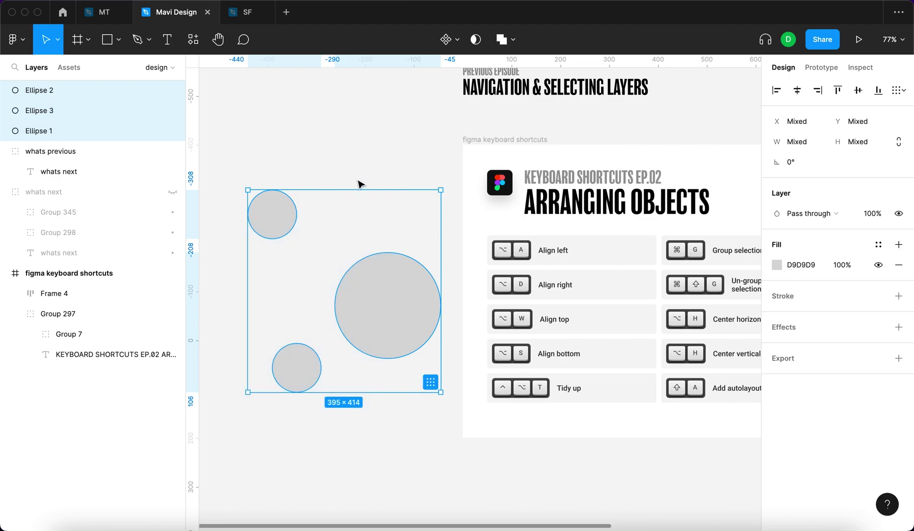
{"action": "key", "text": "alt+w"}
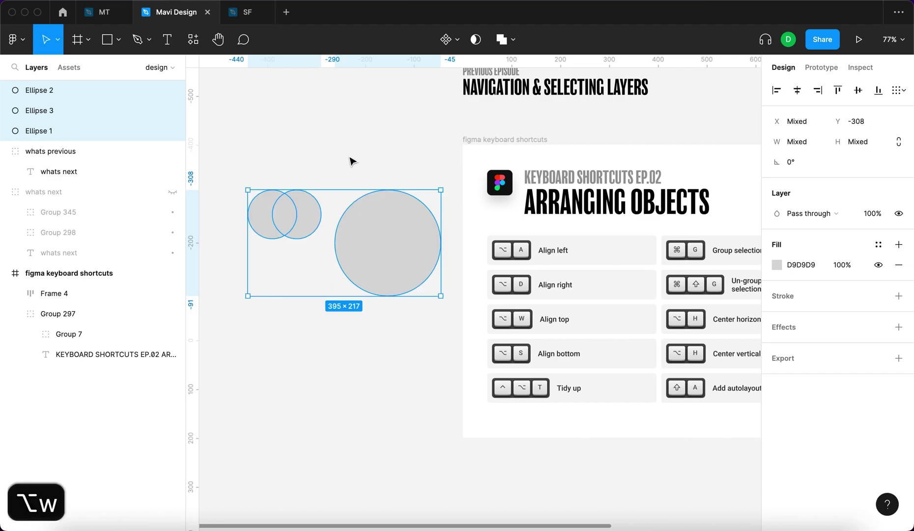
{"action": "left_click", "coordinate": [352, 160]}
{"action": "key", "text": "super+z"}
{"action": "key", "text": "super+z"}
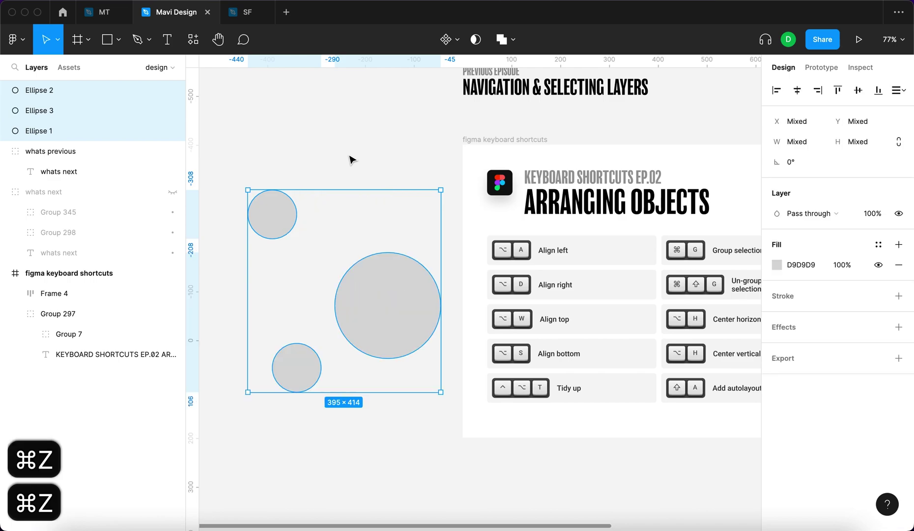
- Align the bottom edges of the three circles, then spread them apart into a staggered arrangement
{"action": "key", "text": "alt+s"}
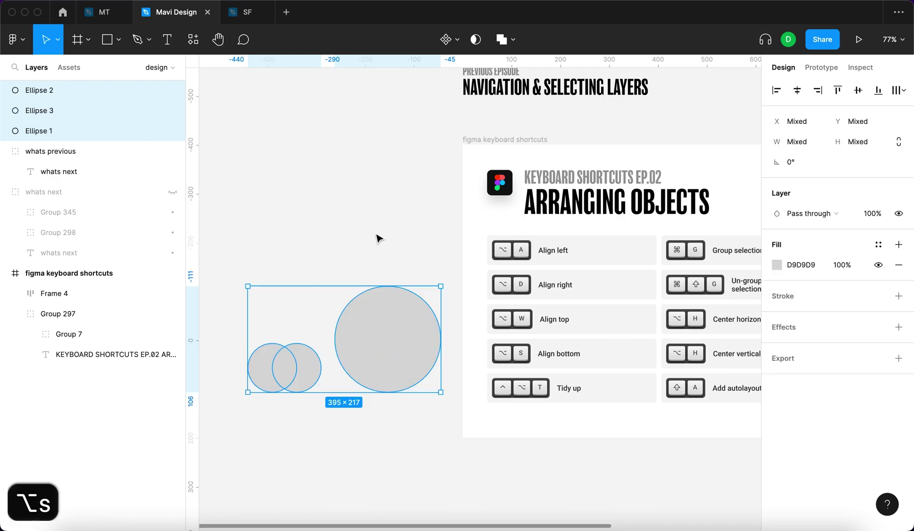
{"action": "left_click", "coordinate": [368, 443]}
{"action": "left_click_drag", "start_coordinate": [301, 363], "coordinate": [301, 204]}
{"action": "mouse_move", "coordinate": [398, 343]}
{"action": "left_mouse_down"}
{"action": "mouse_move", "coordinate": [378, 357]}
{"action": "mouse_move", "coordinate": [389, 326]}
{"action": "left_mouse_up"}
{"action": "key", "text": "Escape"}
- Paste the Keyboard Shortcuts EP.01 frame on the design page, above the EP.02 Arranging Objects frame
{"action": "scroll", "coordinate": [383, 344], "scroll_direction": "down", "scroll_amount": 5}
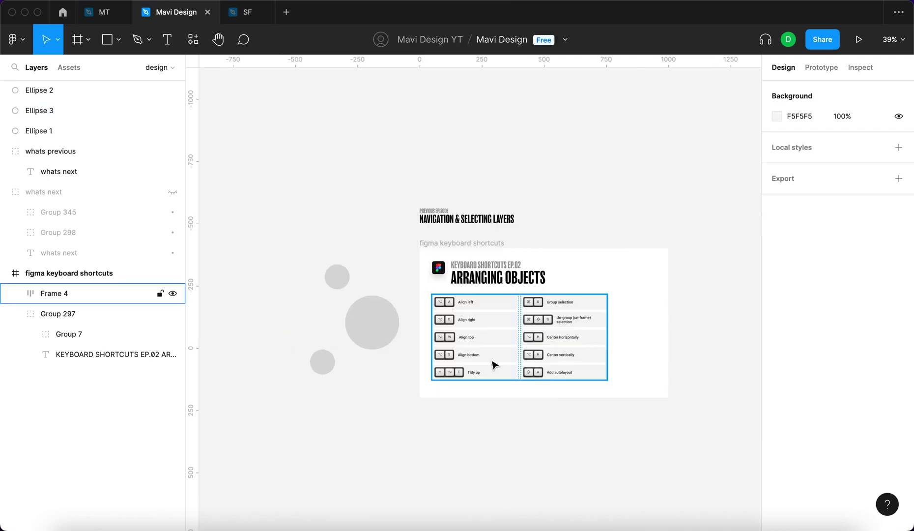
{"action": "scroll", "coordinate": [541, 371], "scroll_direction": "up", "scroll_amount": 3}
{"action": "scroll", "coordinate": [541, 373], "scroll_direction": "left", "scroll_amount": 3}
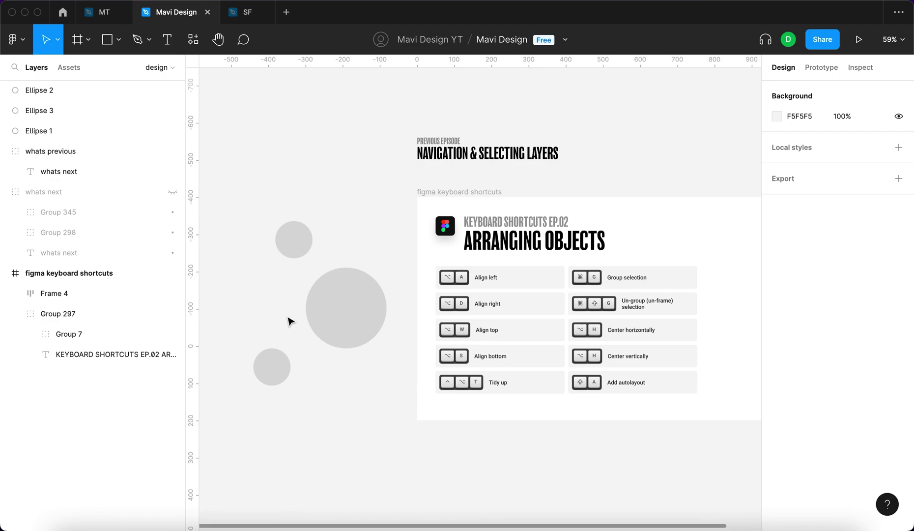
{"action": "left_click", "coordinate": [150, 69]}
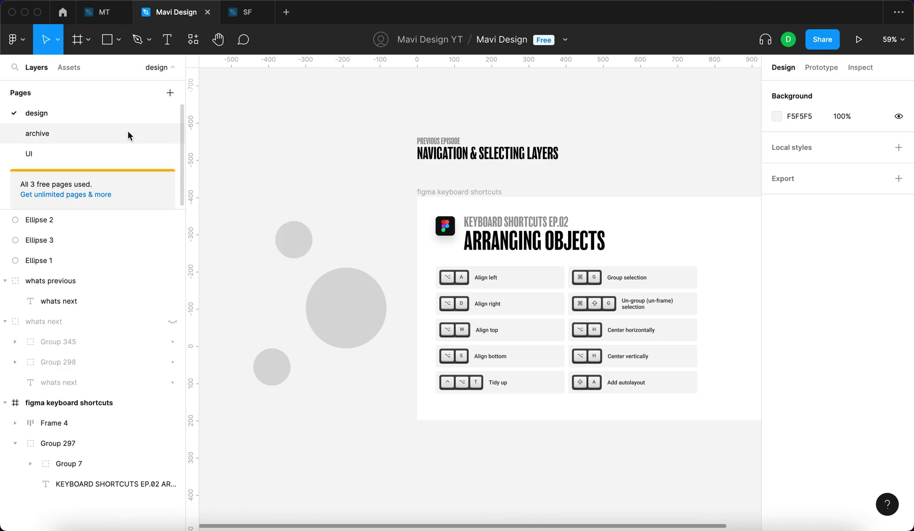
{"action": "key", "text": "super+v"}
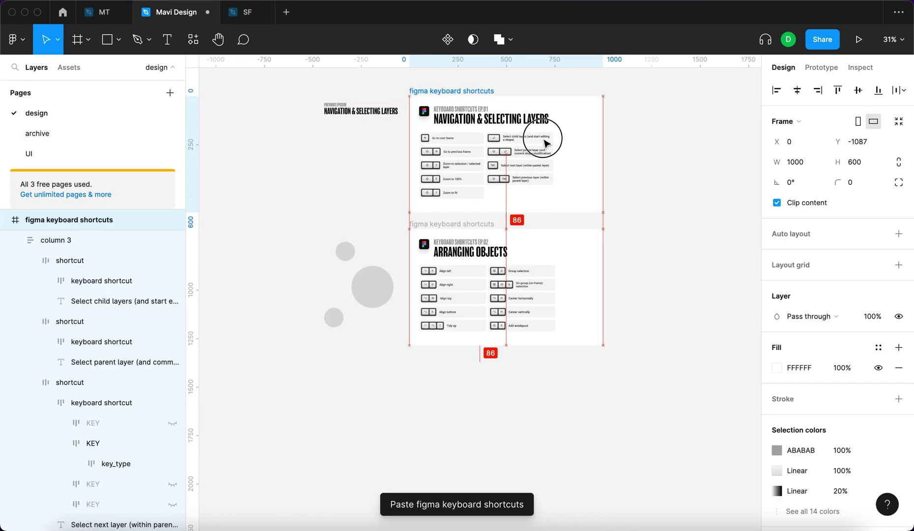
{"action": "scroll", "coordinate": [492, 158], "scroll_direction": "up", "scroll_amount": 10}
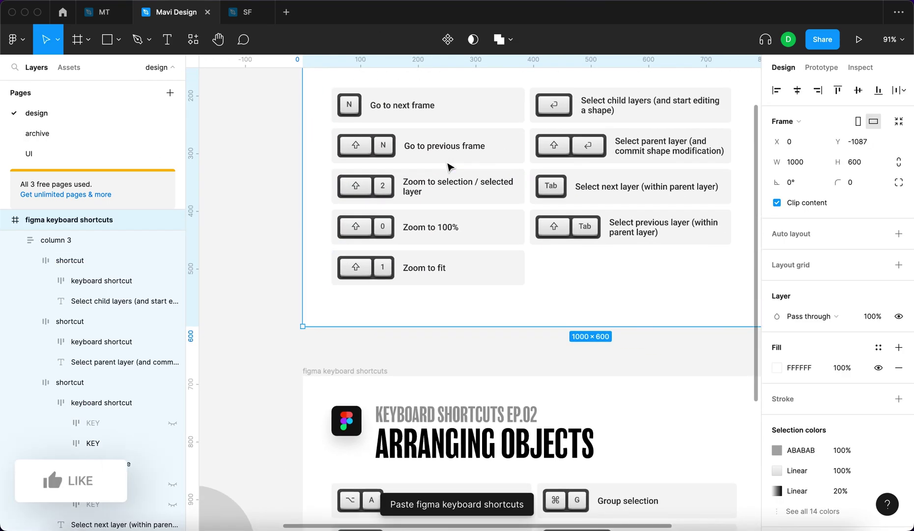
- Select the three circles beside the Arranging Objects frame and group them
{"action": "scroll", "coordinate": [449, 167], "scroll_direction": "down", "scroll_amount": 5}
{"action": "left_click", "coordinate": [304, 213]}
{"action": "scroll", "coordinate": [304, 213], "scroll_direction": "left", "scroll_amount": 3}
{"action": "left_click_drag", "start_coordinate": [249, 187], "coordinate": [393, 368]}
{"action": "scroll", "coordinate": [376, 303], "scroll_direction": "right", "scroll_amount": 3}
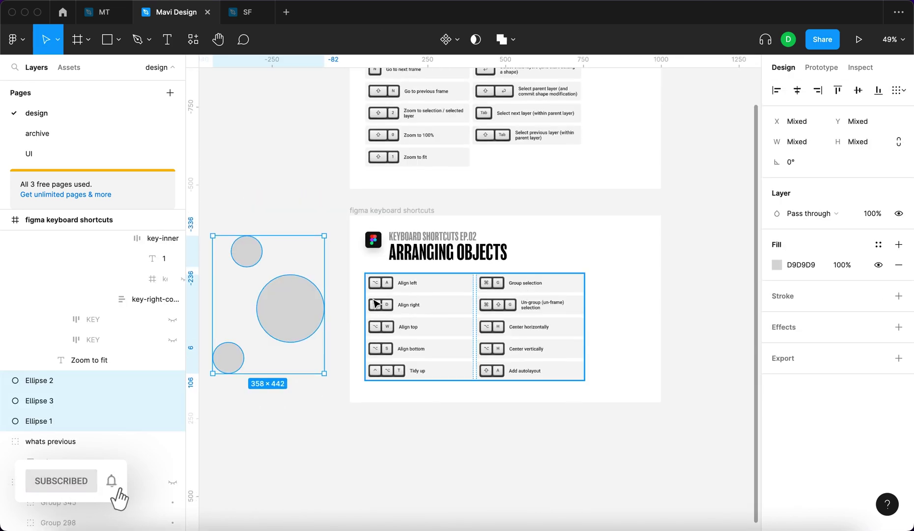
{"action": "key", "text": "ctrl+g"}
{"action": "left_click", "coordinate": [261, 163]}
{"action": "scroll", "coordinate": [285, 181], "scroll_direction": "left", "scroll_amount": 3}
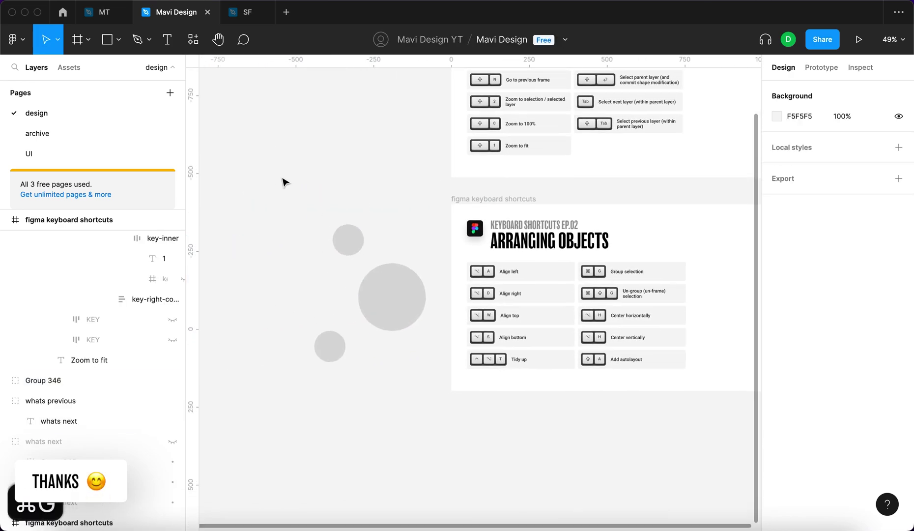
- Move the circle group slightly up and left, to about X -491, Y -379
{"action": "left_click", "coordinate": [388, 291]}
{"action": "left_click_drag", "start_coordinate": [389, 291], "coordinate": [373, 278]}
{"action": "left_click", "coordinate": [513, 408]}
{"action": "scroll", "coordinate": [536, 394], "scroll_direction": "down", "scroll_amount": 2}
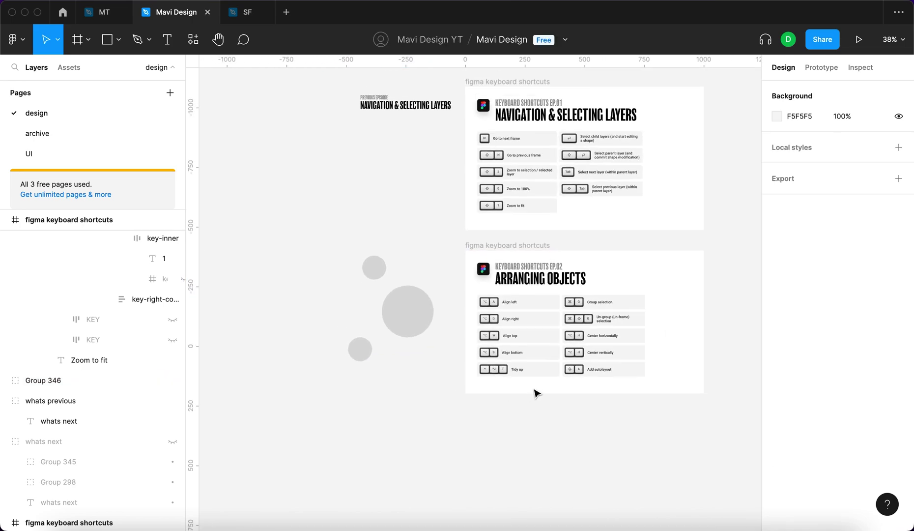
- Fit all content in view, step the selection to the circle group and select the three circles inside it
{"action": "key", "text": "shift+1"}
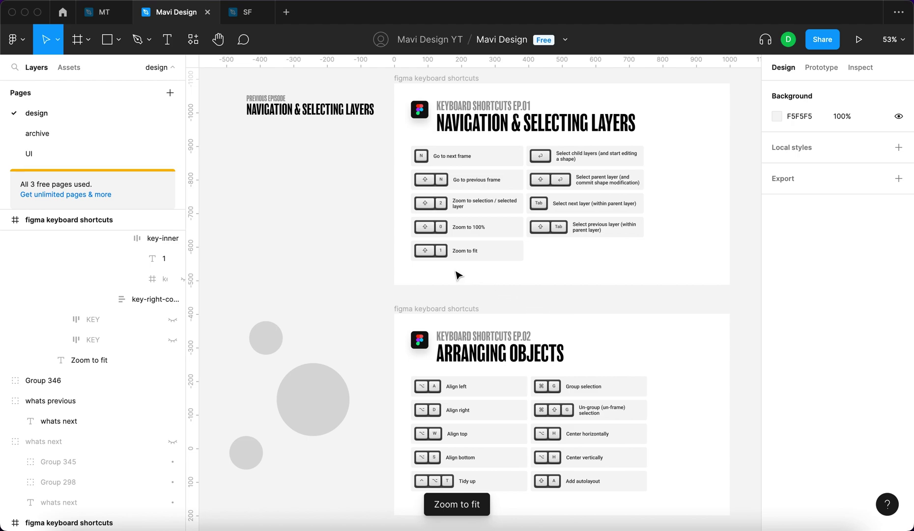
{"action": "key", "text": "super+a"}
{"action": "key", "text": "Tab"}
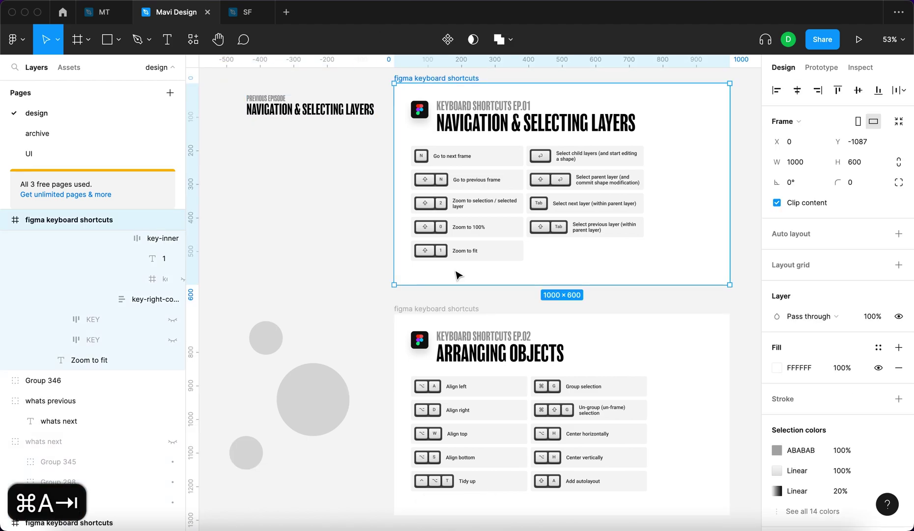
{"action": "key", "text": "Tab"}
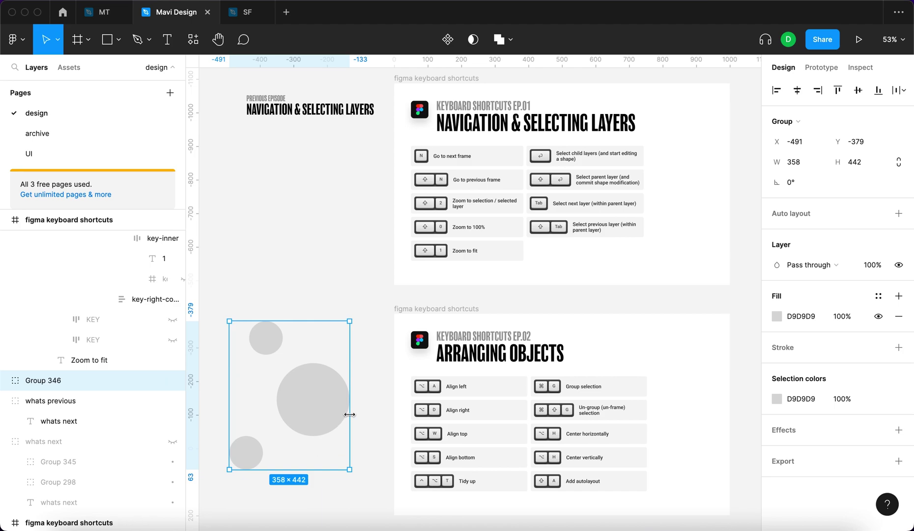
{"action": "key", "text": "Return"}
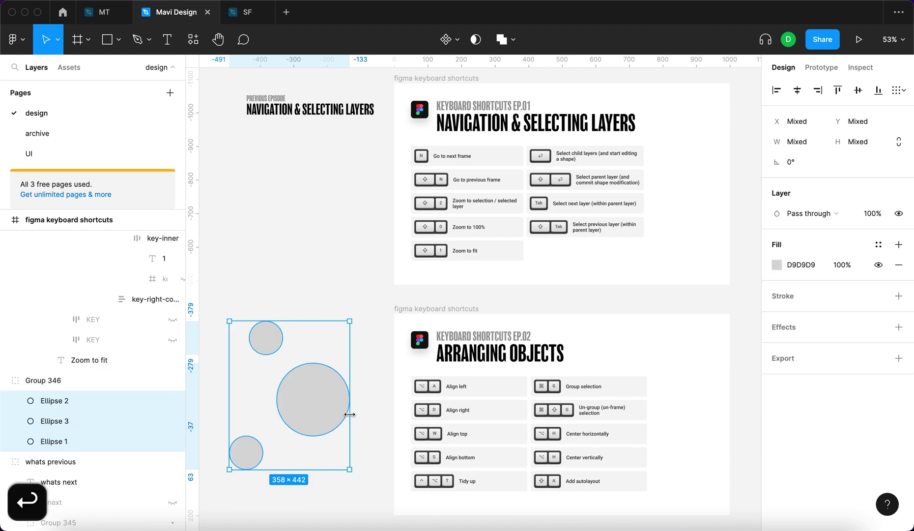
{"action": "key", "text": "alt"}
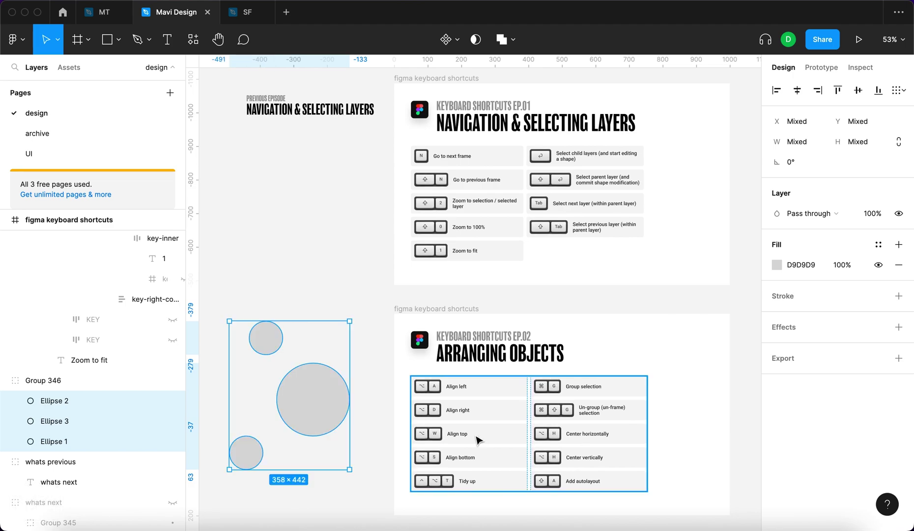
- Try the left, top and bottom alignments on the three circles in turn, undoing each one before applying the next
{"action": "key", "text": "alt+a"}
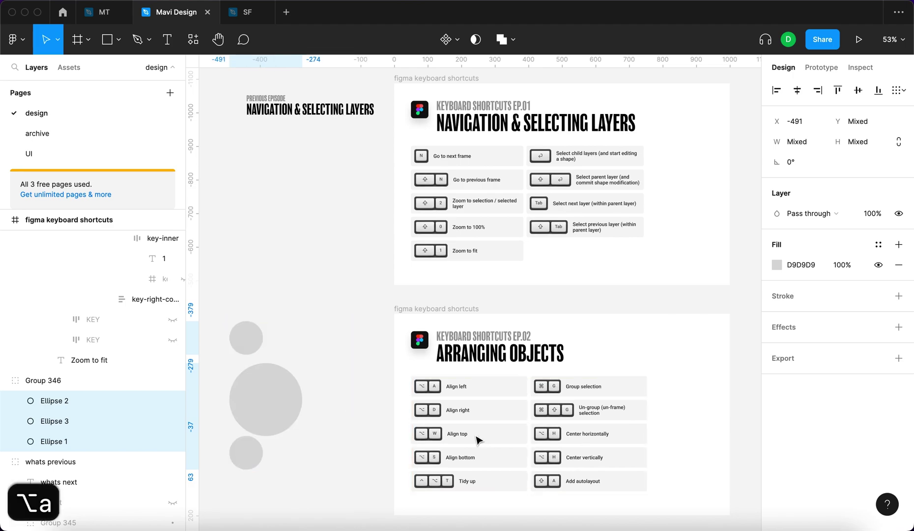
{"action": "key", "text": "super+z"}
{"action": "key", "text": "alt+w"}
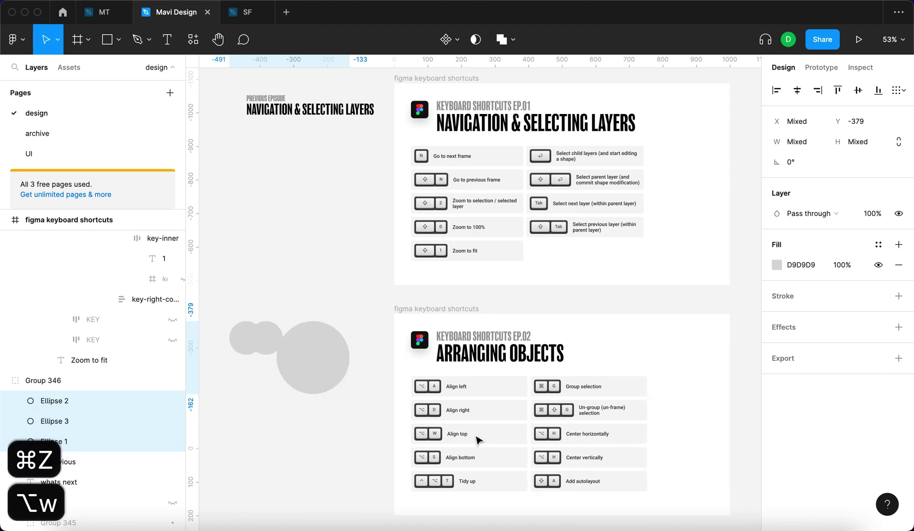
{"action": "key", "text": "super+z"}
{"action": "key", "text": "alt+s"}
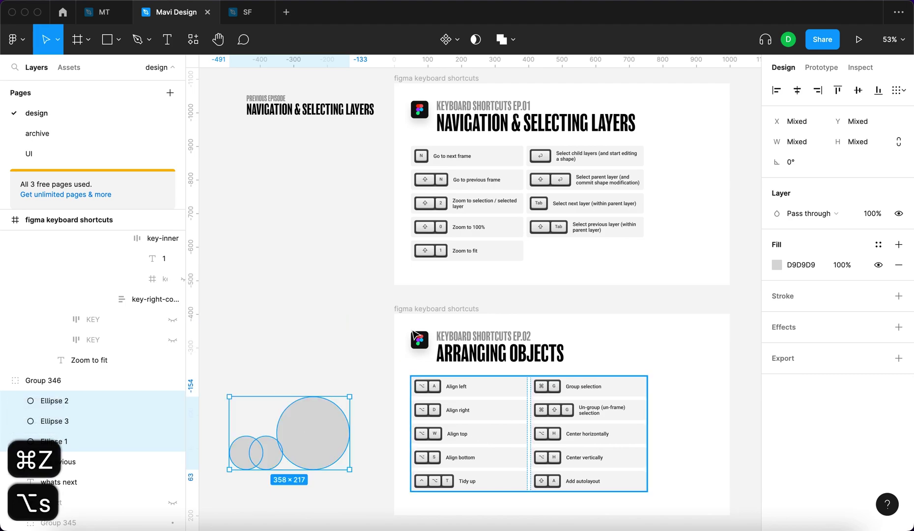
{"action": "scroll", "coordinate": [358, 322], "scroll_direction": "down", "scroll_amount": 3}
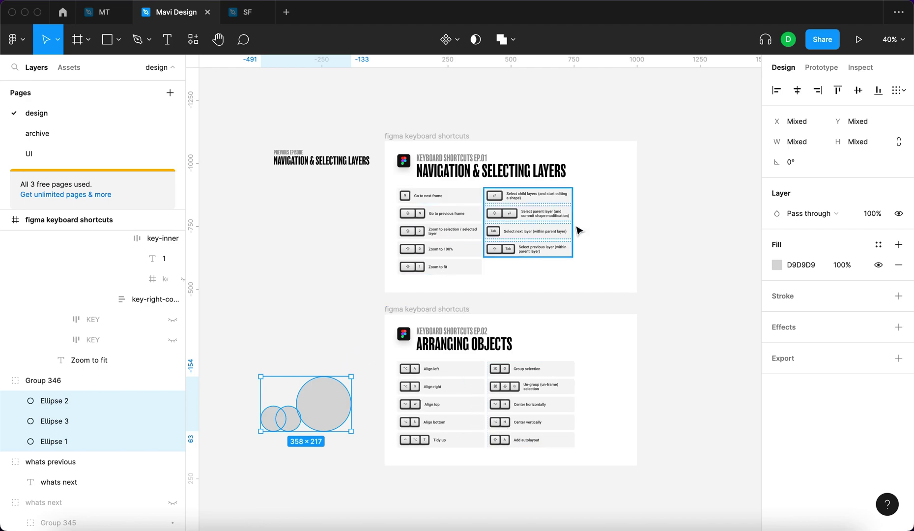
- Select the circle group and look over its alignment, tidy up and distribute spacing options
{"action": "left_click", "coordinate": [297, 280]}
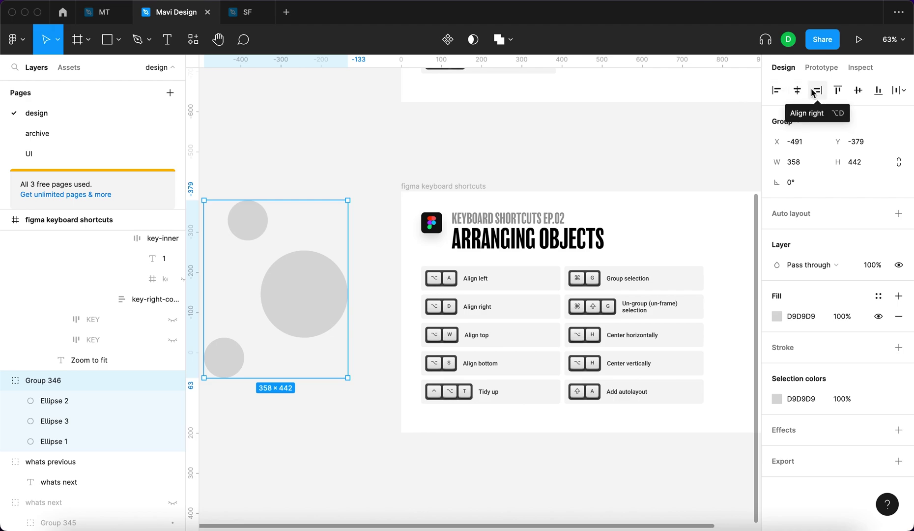
{"action": "left_click", "coordinate": [899, 90]}
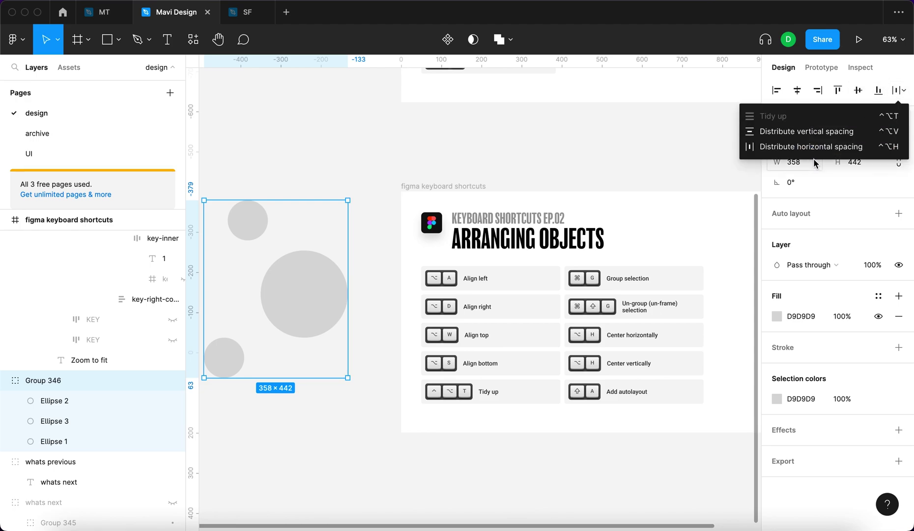
{"action": "left_click", "coordinate": [899, 93]}
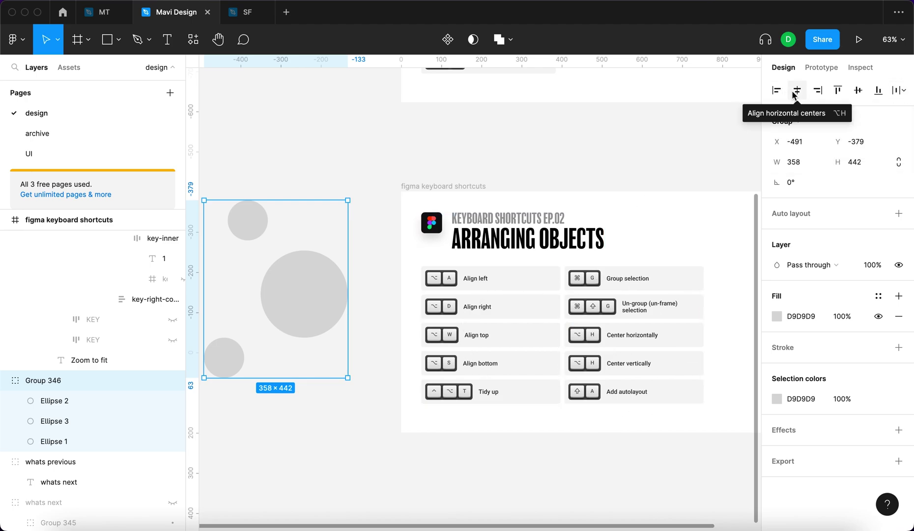
- Select the three circles inside the group, align their horizontal centers and undo the alignment
{"action": "left_click", "coordinate": [659, 126]}
{"action": "key", "text": "super+z"}
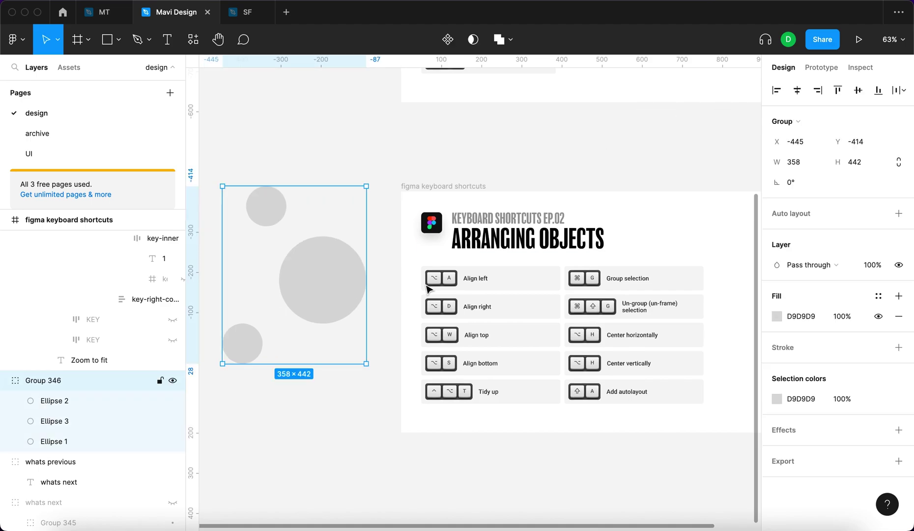
{"action": "key", "text": "Return"}
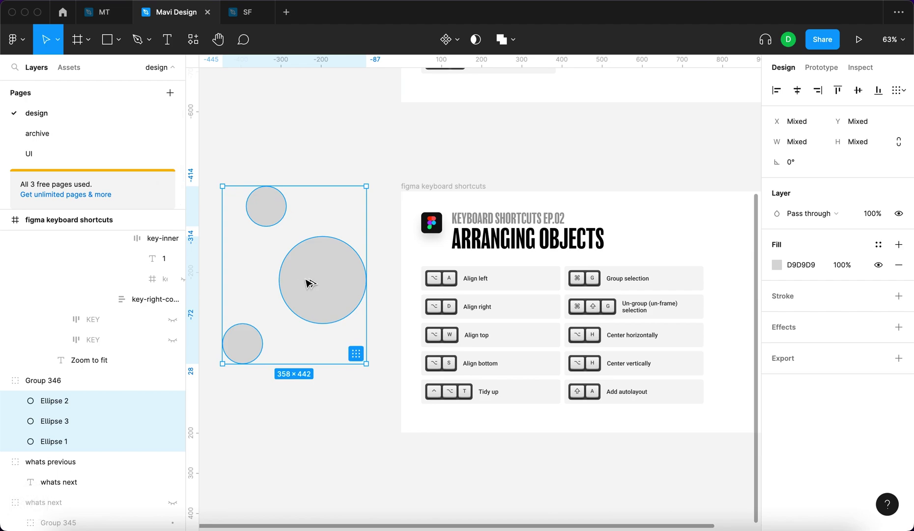
{"action": "key", "text": "alt+h"}
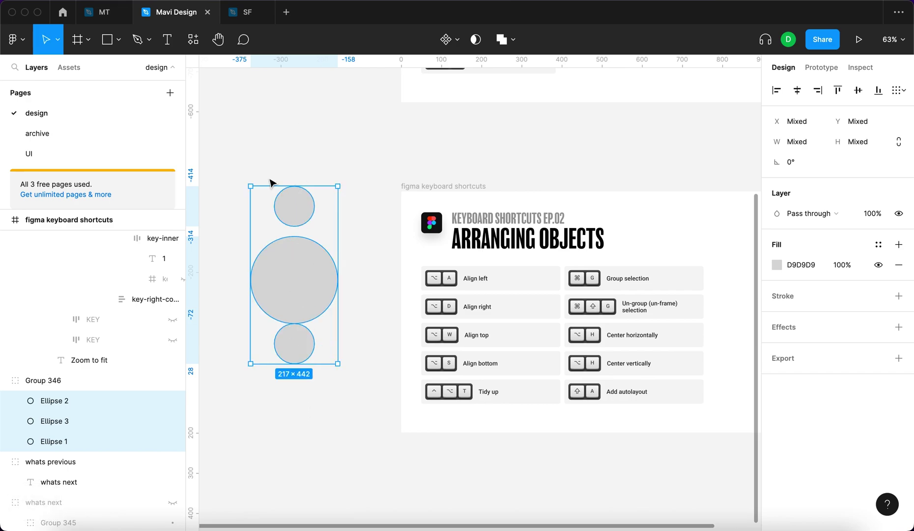
{"action": "key", "text": "ctrl+z"}
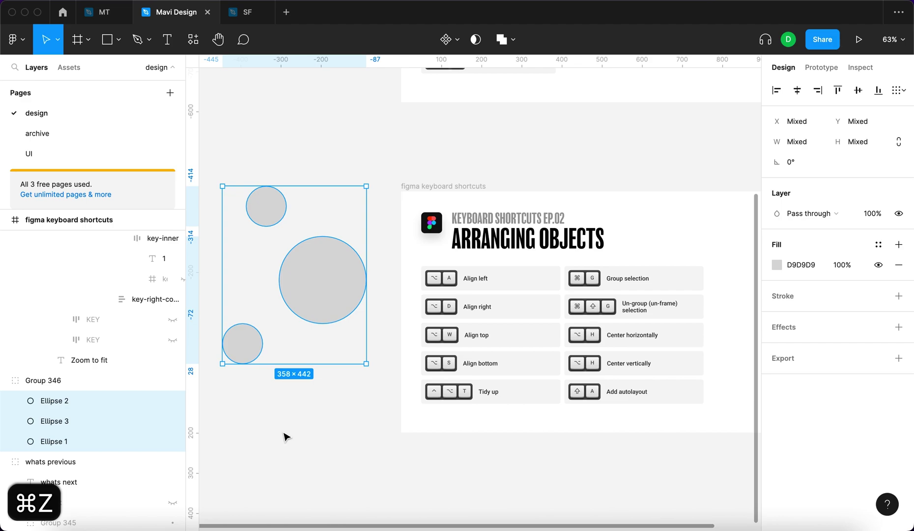
- Place a vertical ruler guide at about X -255, running through the circle group
{"action": "left_click_drag", "start_coordinate": [191, 98], "coordinate": [298, 104]}
{"action": "left_click", "coordinate": [308, 163]}
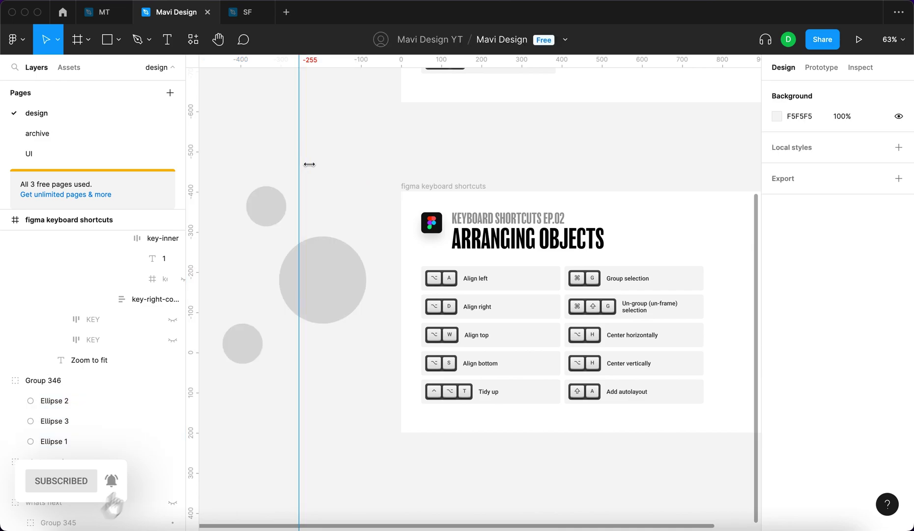
- Align the horizontal centers of the three circles in the group and shift the group to X -380
{"action": "left_click", "coordinate": [341, 296]}
{"action": "key", "text": "Return"}
{"action": "key", "text": "alt+h"}
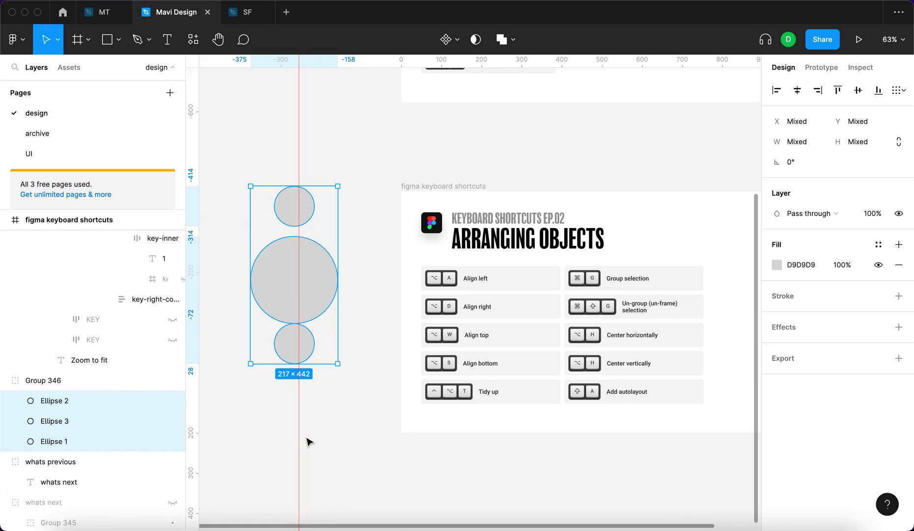
{"action": "left_click_drag", "start_coordinate": [312, 277], "coordinate": [311, 276]}
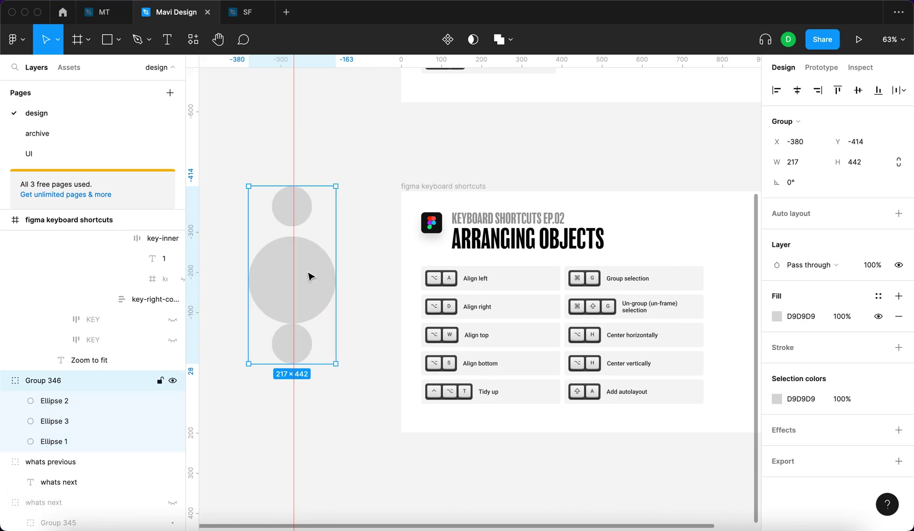
- Undo the horizontal centering of the three circles
{"action": "key", "text": "super+z"}
{"action": "key", "text": "super+z"}
{"action": "key", "text": "super+z"}
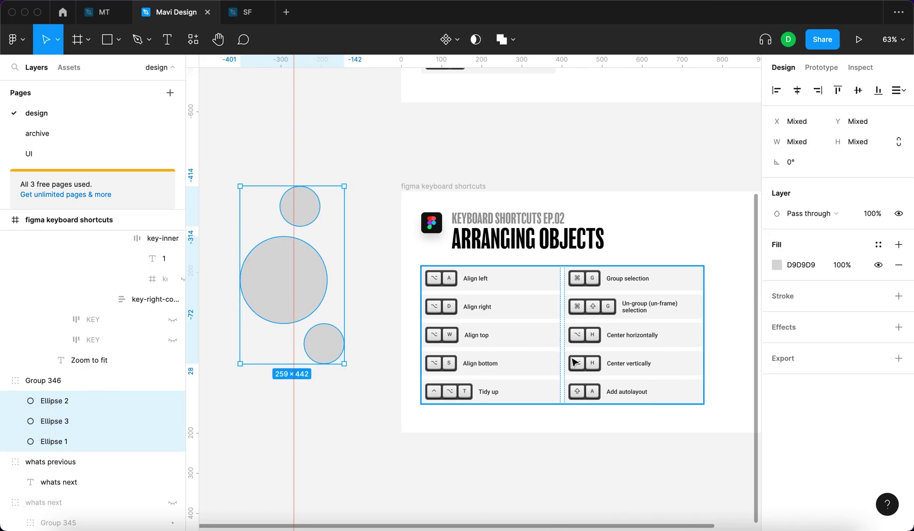
- Change the letter key of the Center vertically shortcut in the Arranging Objects frame to V and clear the selection
{"action": "left_click", "coordinate": [593, 368]}
{"action": "left_click", "coordinate": [593, 367]}
{"action": "scroll", "coordinate": [593, 368], "scroll_direction": "up", "scroll_amount": 5}
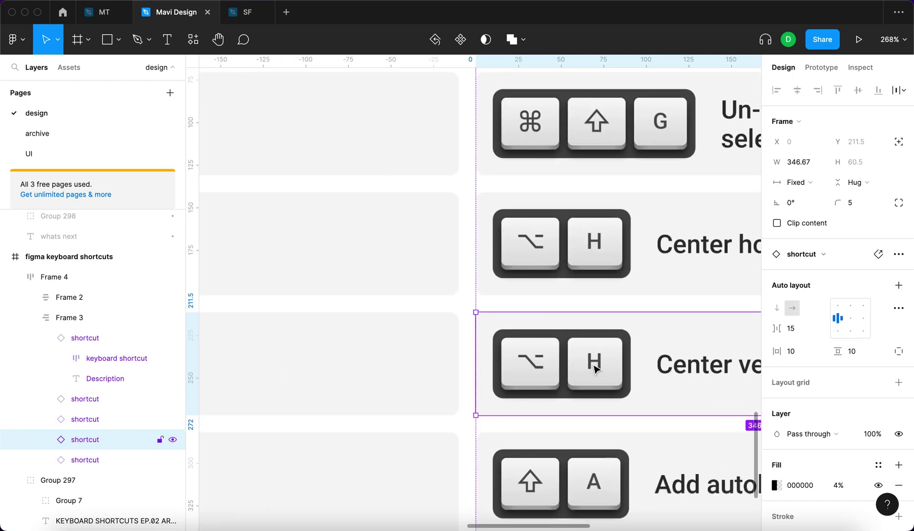
{"action": "key", "text": "Escape"}
{"action": "scroll", "coordinate": [562, 339], "scroll_direction": "down", "scroll_amount": 5}
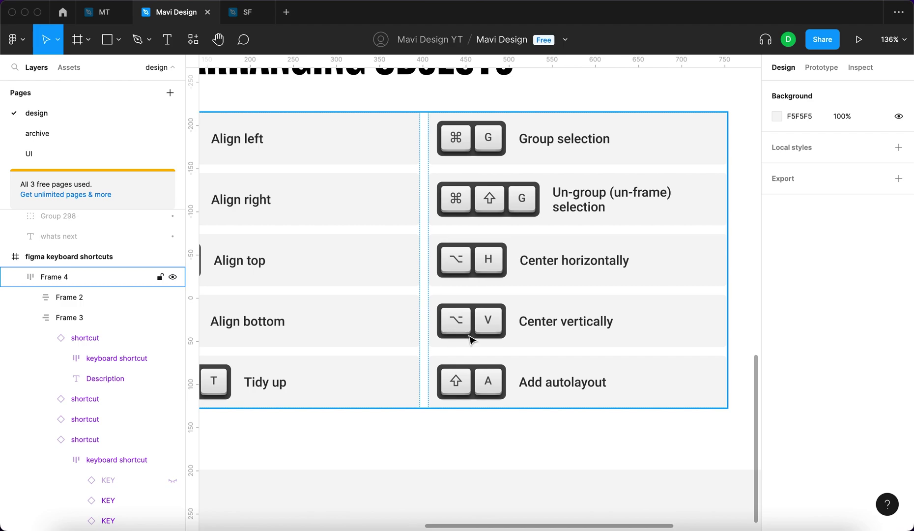
{"action": "left_click", "coordinate": [497, 325]}
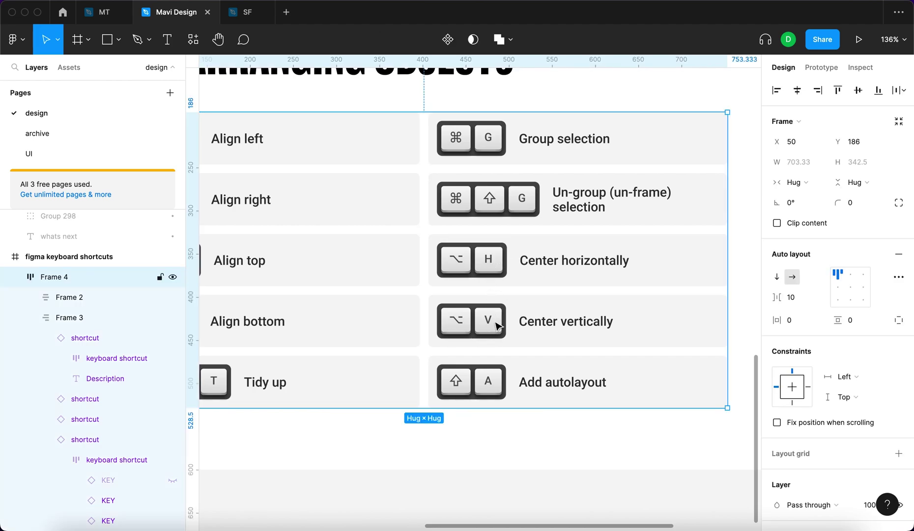
{"action": "key", "text": "Escape"}
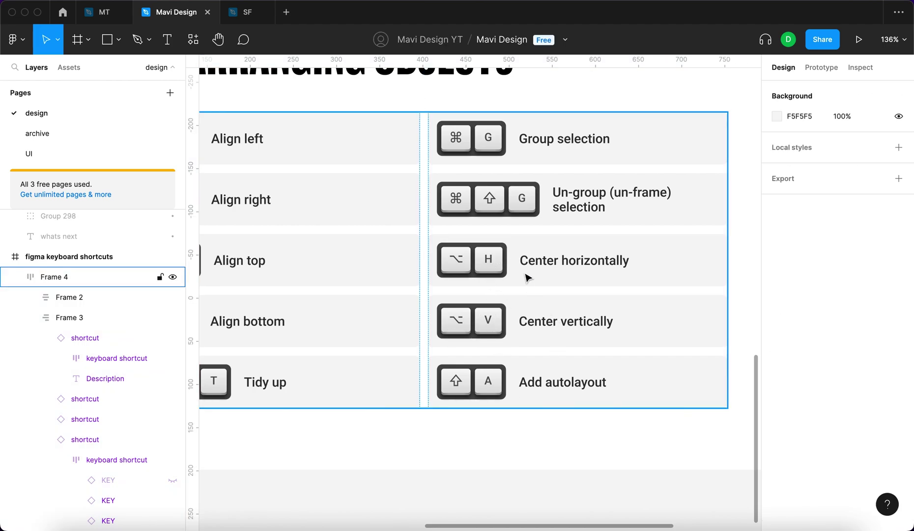
- Select the three circles inside the light gray circle group and align their vertical centers
{"action": "scroll", "coordinate": [575, 327], "scroll_direction": "down", "scroll_amount": 10}
{"action": "left_click", "coordinate": [342, 298]}
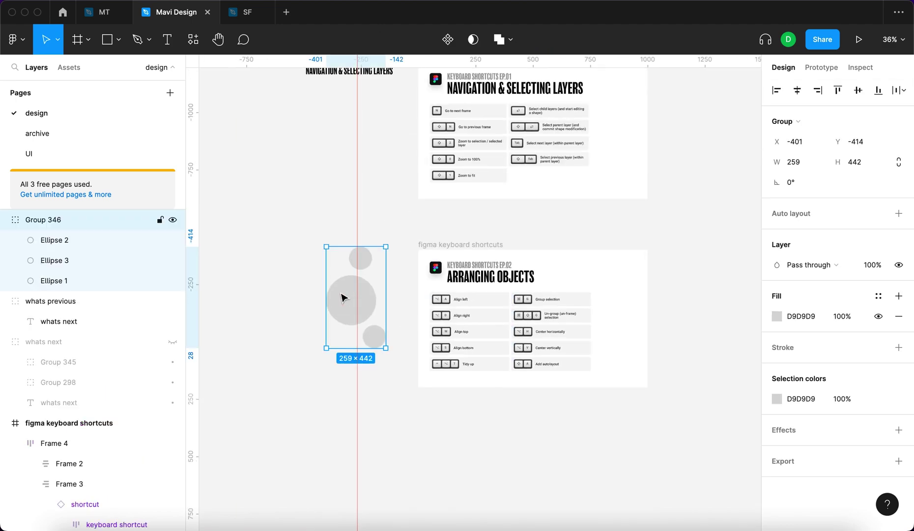
{"action": "scroll", "coordinate": [315, 298], "scroll_direction": "up", "scroll_amount": 5}
{"action": "key", "text": "Return"}
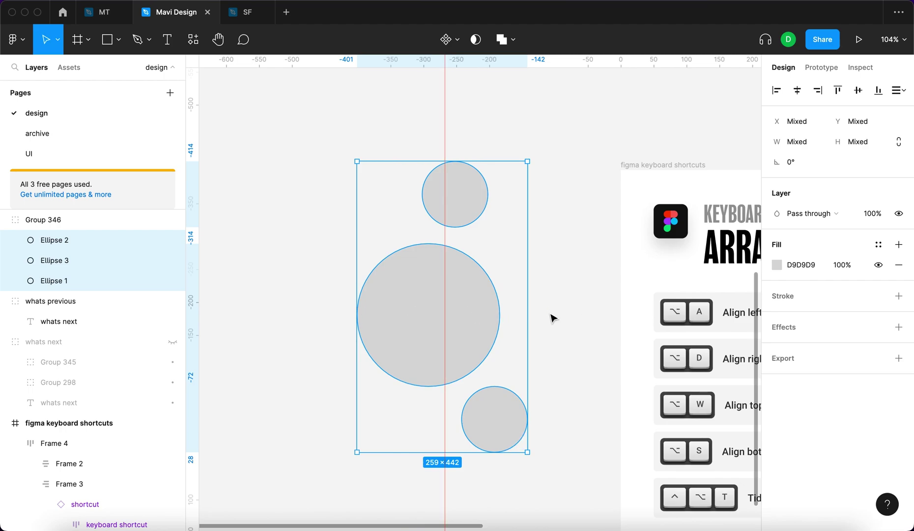
{"action": "key", "text": "alt+v"}
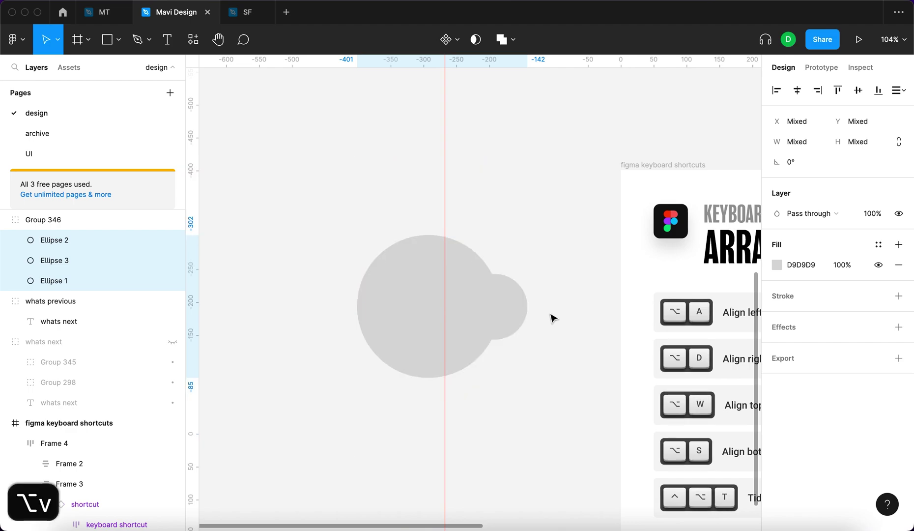
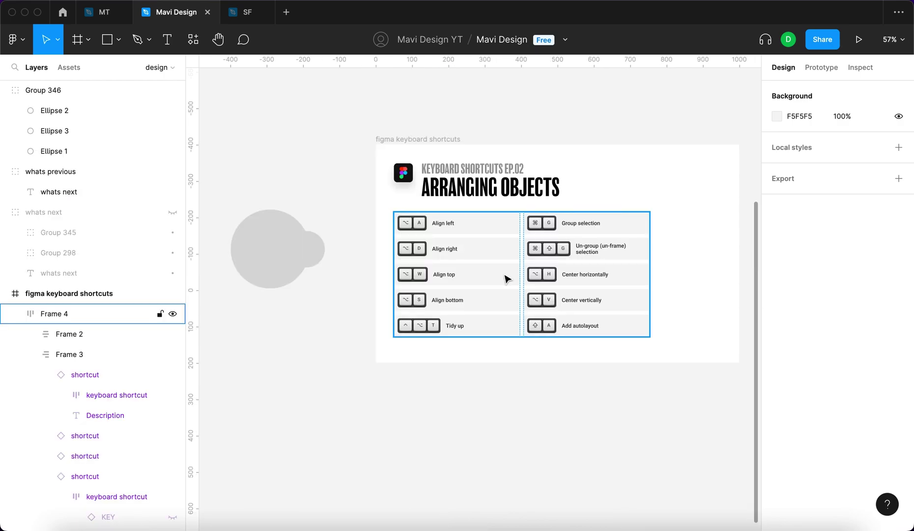
- Draw a 100 × 100 circle to the right of the Arranging Objects frame and give it the dark gray fill 616161
{"action": "left_click", "coordinate": [404, 347]}
{"action": "scroll", "coordinate": [467, 389], "scroll_direction": "right", "scroll_amount": 5}
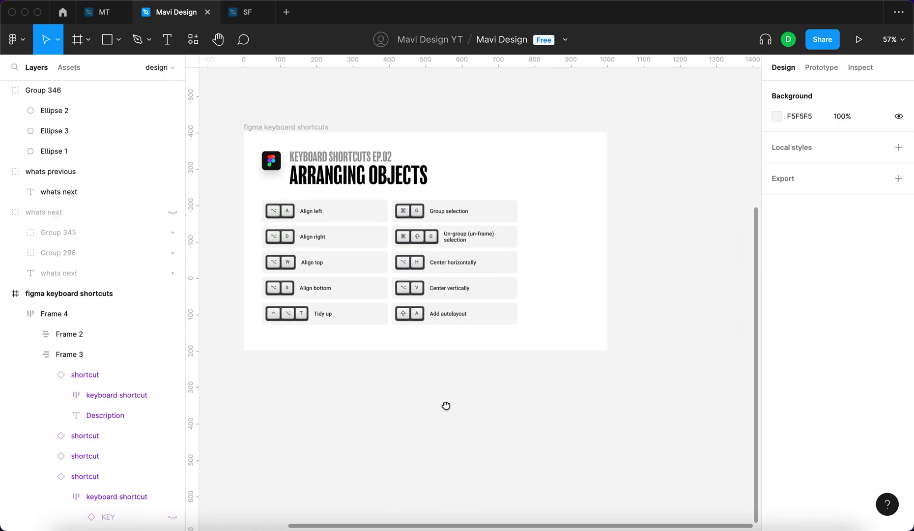
{"action": "key", "text": "o"}
{"action": "left_click", "coordinate": [649, 174]}
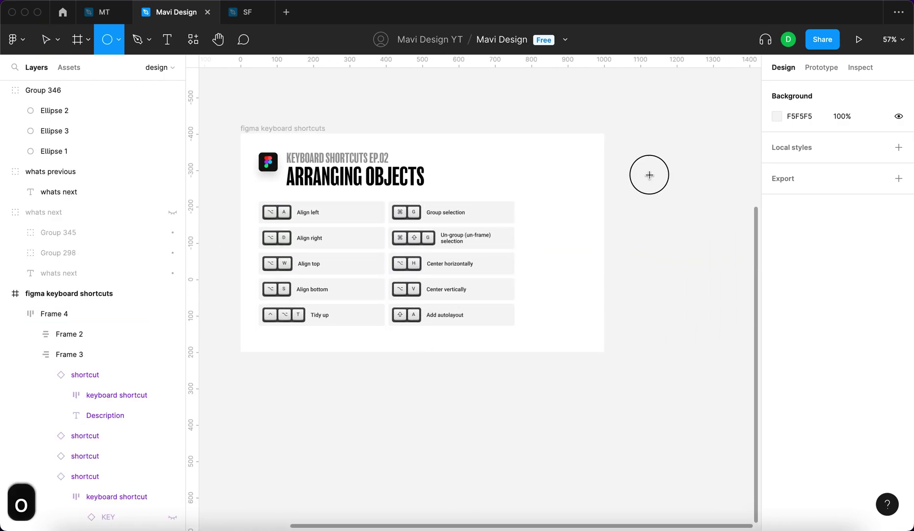
{"action": "scroll", "coordinate": [710, 227], "scroll_direction": "right", "scroll_amount": 3}
{"action": "left_click", "coordinate": [777, 265]}
{"action": "left_click", "coordinate": [687, 265]}
- Duplicate the dark gray circle into seven irregularly scattered circles and deselect them
{"action": "left_click", "coordinate": [559, 195]}
{"action": "left_click_drag", "start_coordinate": [541, 194], "coordinate": [644, 294]}
{"action": "key", "text": "Escape"}
{"action": "scroll", "coordinate": [565, 256], "scroll_direction": "left", "scroll_amount": 3}
{"action": "scroll", "coordinate": [510, 292], "scroll_direction": "down", "scroll_amount": 5}
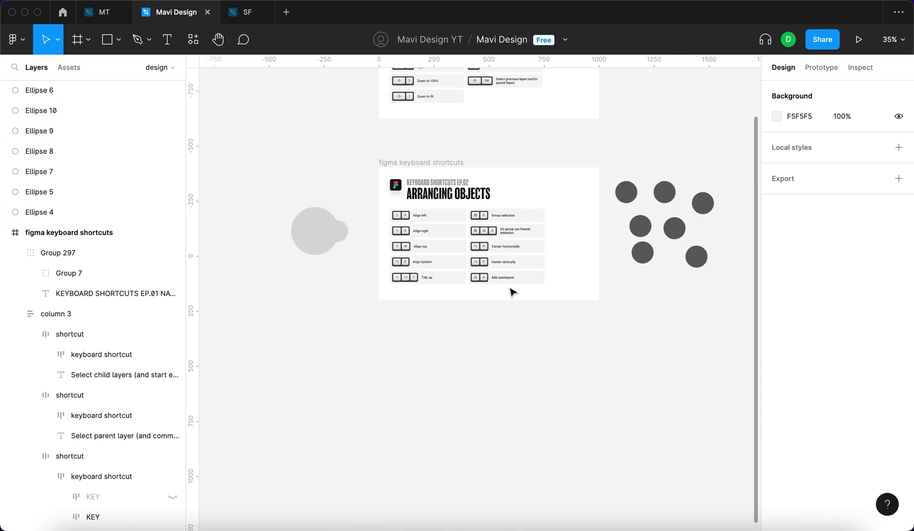
- Select all seven dark gray circles and tidy them up into a grid, undoing the arrangement once and reapplying it
{"action": "scroll", "coordinate": [514, 292], "scroll_direction": "up", "scroll_amount": 5}
{"action": "scroll", "coordinate": [588, 292], "scroll_direction": "right", "scroll_amount": 3}
{"action": "scroll", "coordinate": [633, 106], "scroll_direction": "right", "scroll_amount": 3}
{"action": "left_click_drag", "start_coordinate": [533, 74], "coordinate": [738, 299]}
{"action": "scroll", "coordinate": [358, 257], "scroll_direction": "left", "scroll_amount": 5}
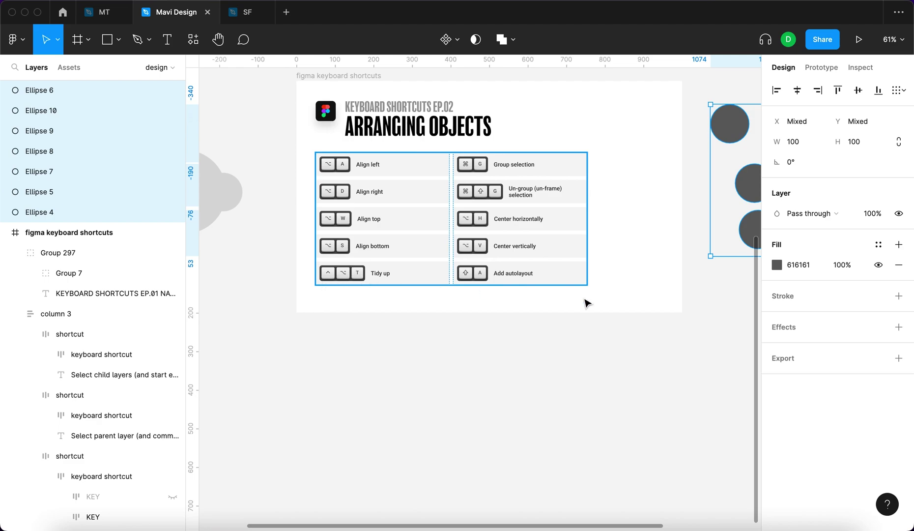
{"action": "scroll", "coordinate": [598, 299], "scroll_direction": "down", "scroll_amount": 5}
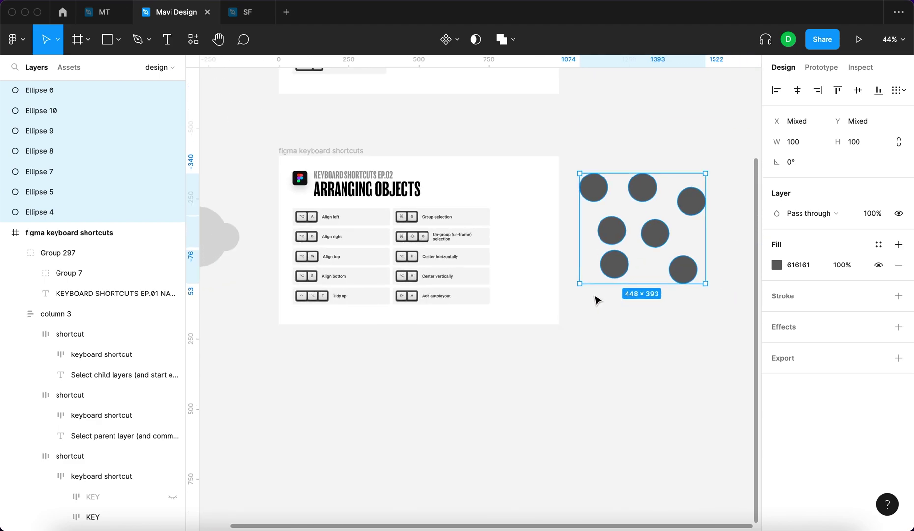
{"action": "key", "text": "ctrl+alt+t"}
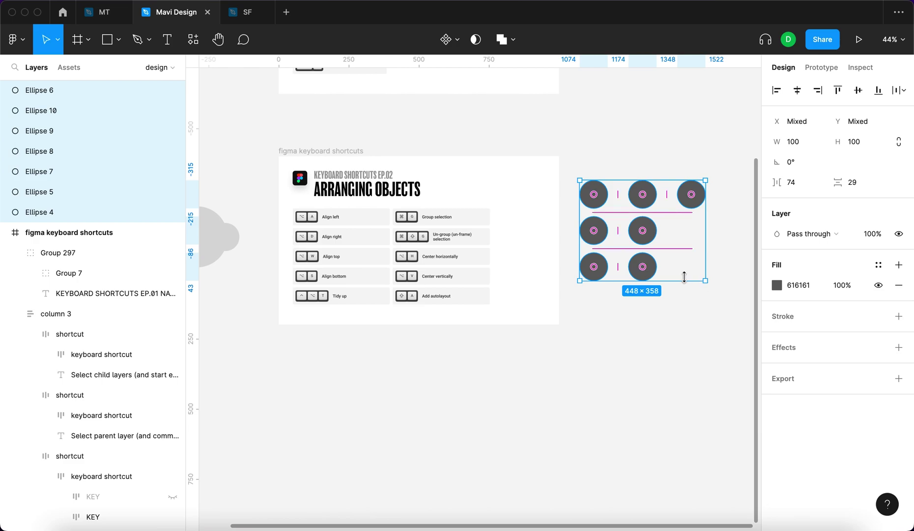
{"action": "key", "text": "super+z"}
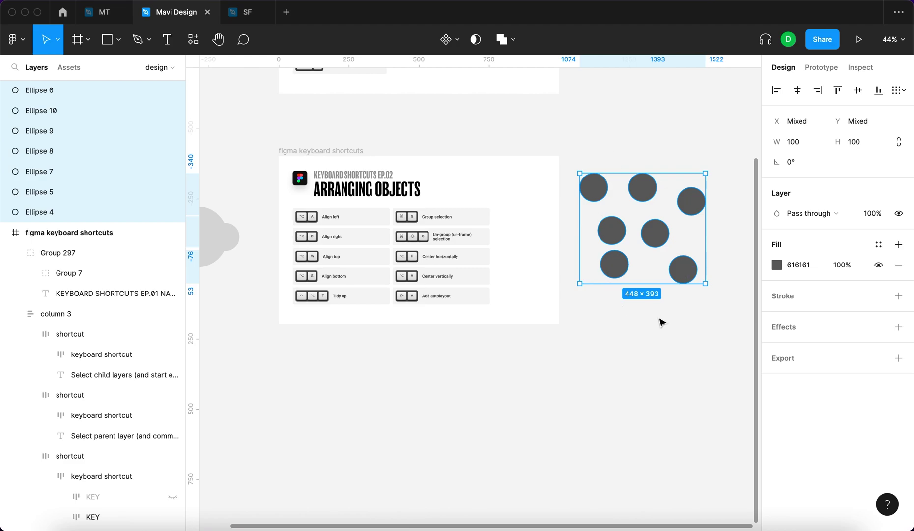
{"action": "mouse_move", "coordinate": [595, 245]}
{"action": "key", "text": "ctrl+alt+t"}
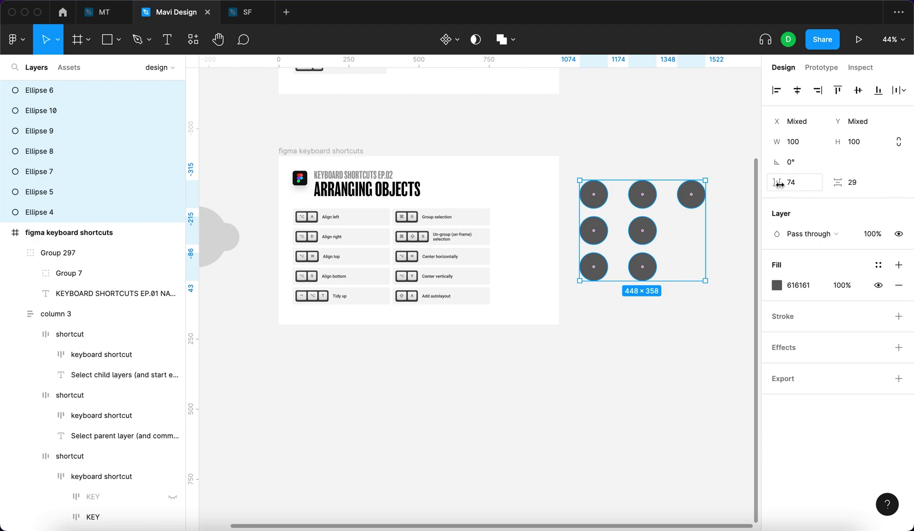
- Set both the horizontal and vertical spacing of the tidied circle grid to 50
{"action": "left_click", "coordinate": [801, 185]}
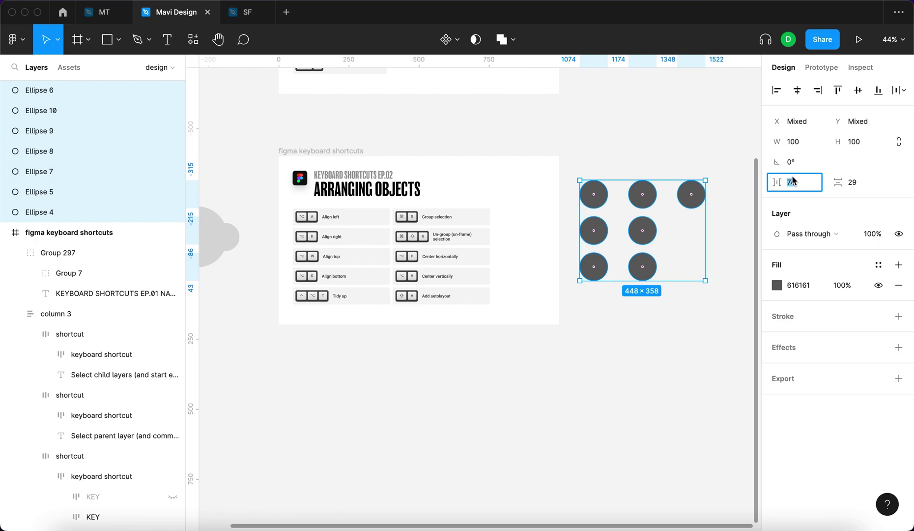
{"action": "type", "text": "50"}
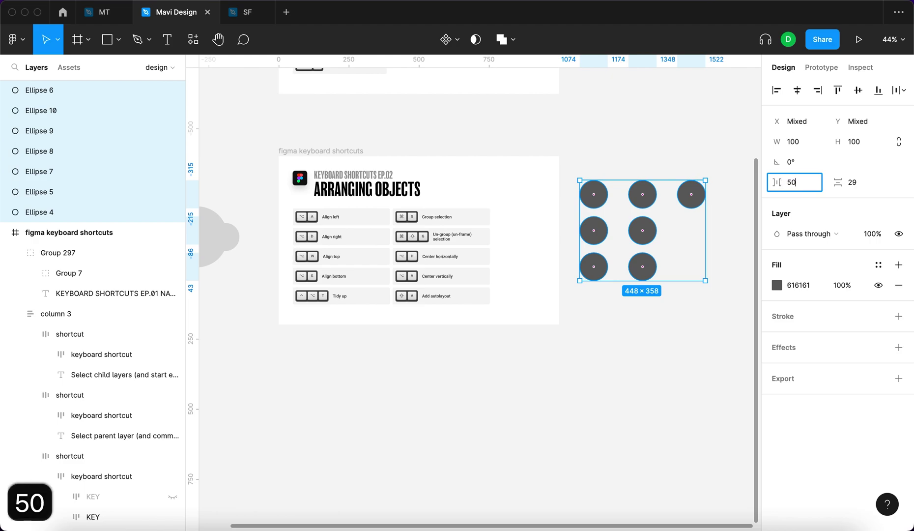
{"action": "key", "text": "Return"}
{"action": "left_click", "coordinate": [840, 180]}
{"action": "type", "text": "50"}
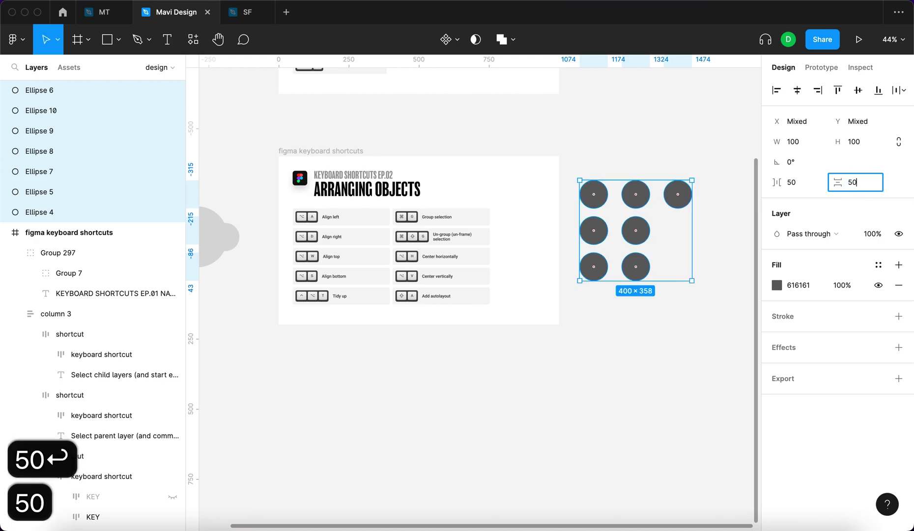
{"action": "key", "text": "Return"}
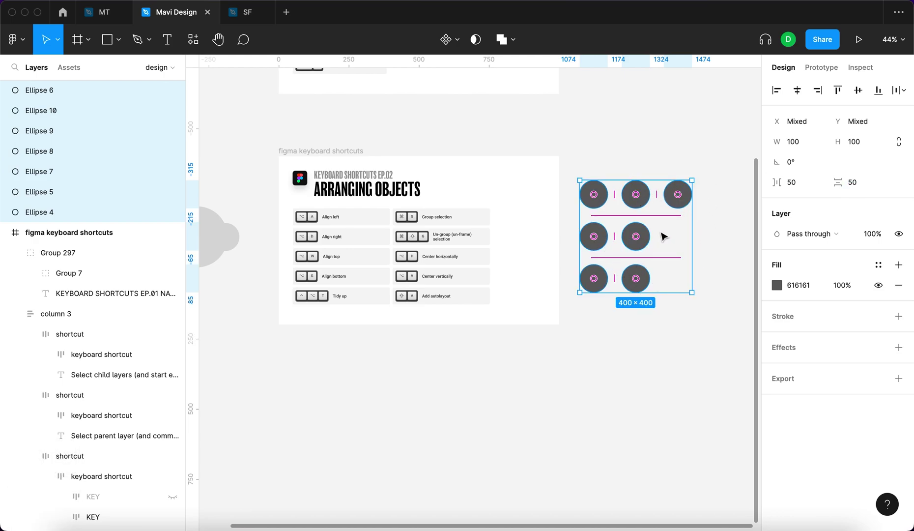
{"action": "double_click", "coordinate": [635, 209]}
{"action": "key", "text": "Return"}
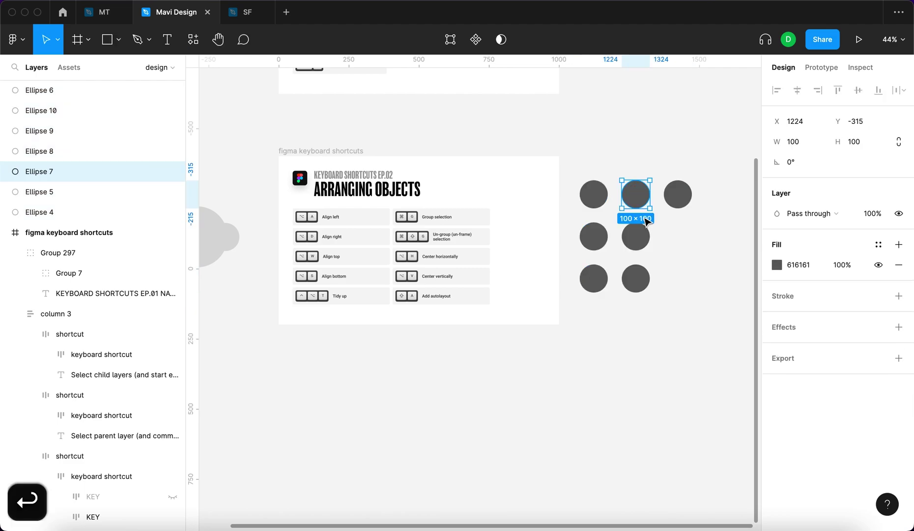
{"action": "left_click", "coordinate": [625, 239]}
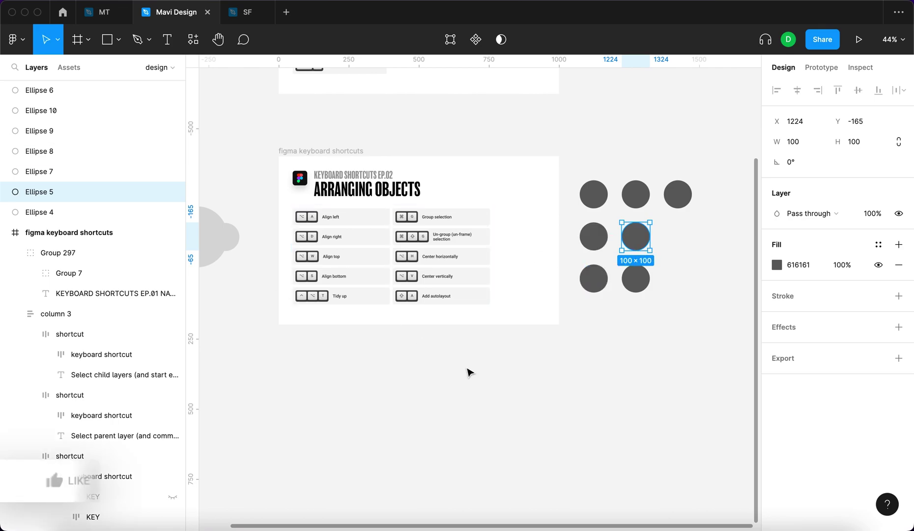
{"action": "left_click", "coordinate": [484, 379]}
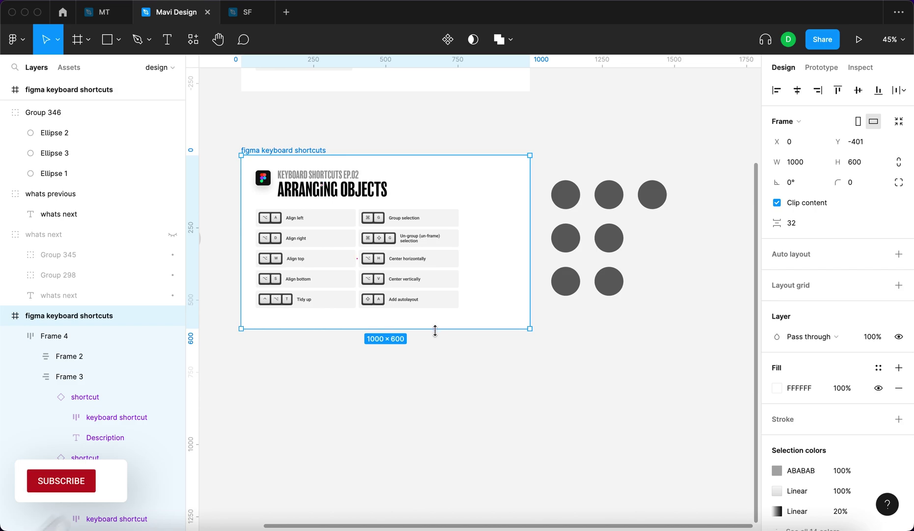
- Extend the Arranging Objects frame's height to 751 and add Distribute horizontal spacing and Distribute vertical spacing rows below the Tidy up shortcut
{"action": "left_click_drag", "start_coordinate": [434, 327], "coordinate": [435, 372]}
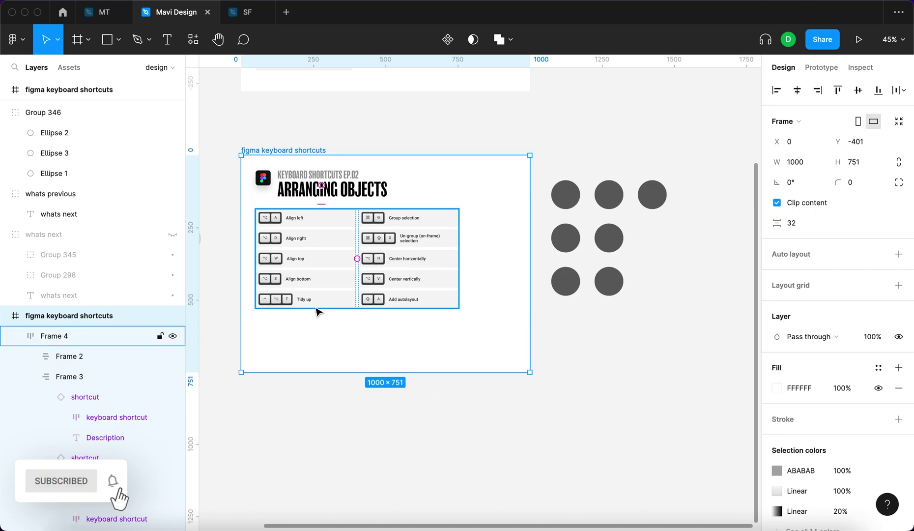
{"action": "double_click", "coordinate": [329, 303]}
{"action": "scroll", "coordinate": [329, 303], "scroll_direction": "up", "scroll_amount": 3}
{"action": "left_click", "coordinate": [417, 292]}
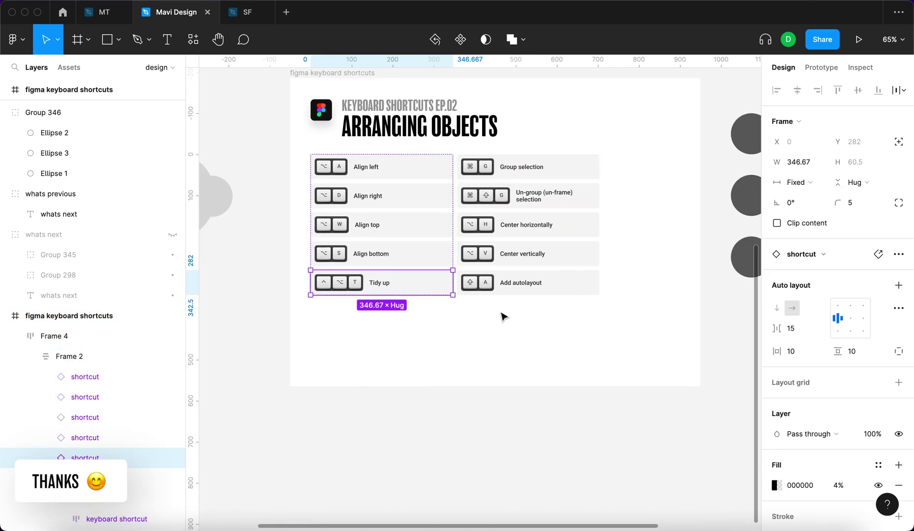
{"action": "key", "text": "super+d"}
{"action": "key", "text": "super+d"}
{"action": "scroll", "coordinate": [348, 318], "scroll_direction": "up", "scroll_amount": 5}
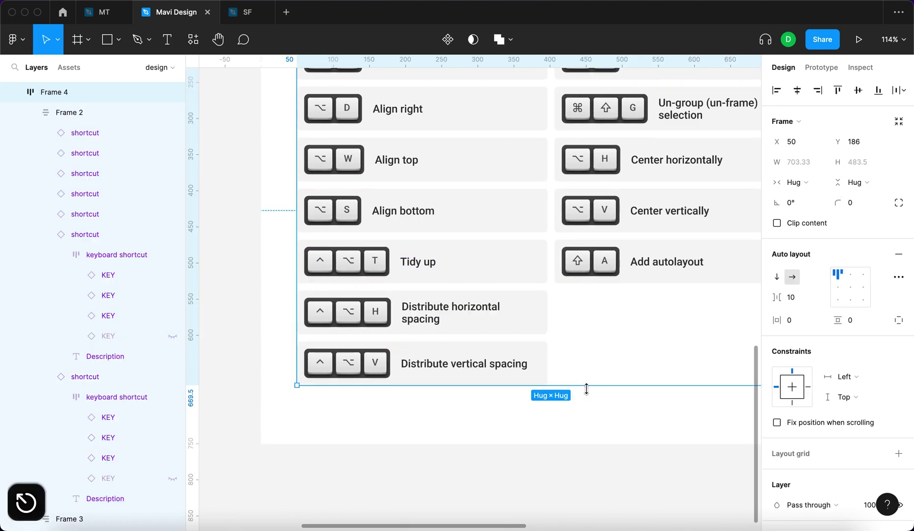
{"action": "scroll", "coordinate": [588, 389], "scroll_direction": "down", "scroll_amount": 3}
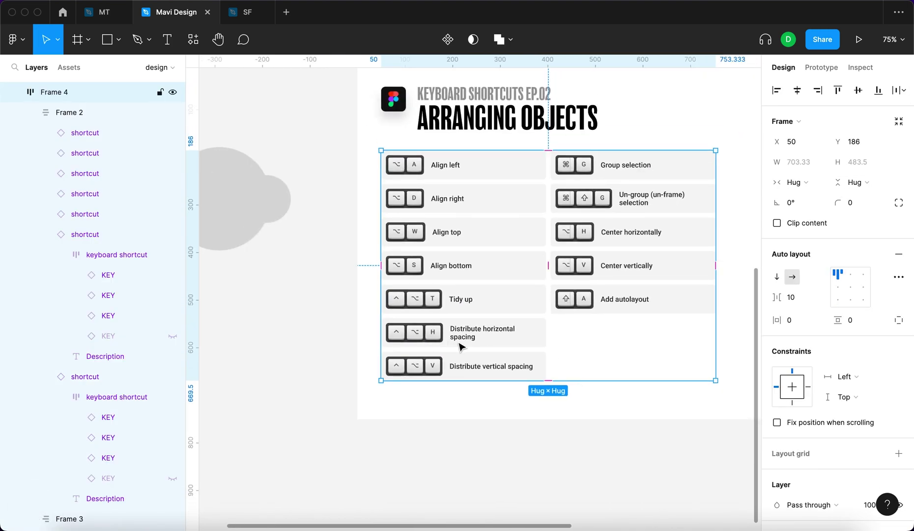
{"action": "scroll", "coordinate": [492, 339], "scroll_direction": "right", "scroll_amount": 2}
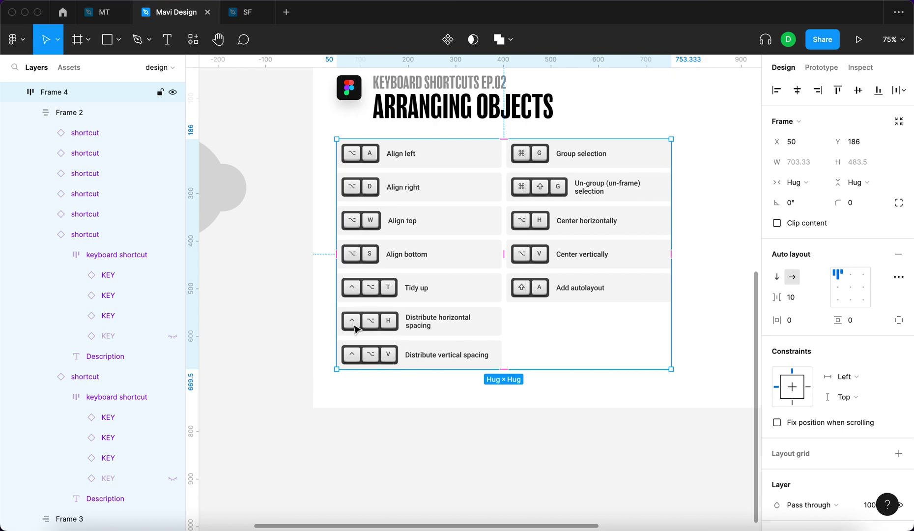
{"action": "key", "text": "Escape"}
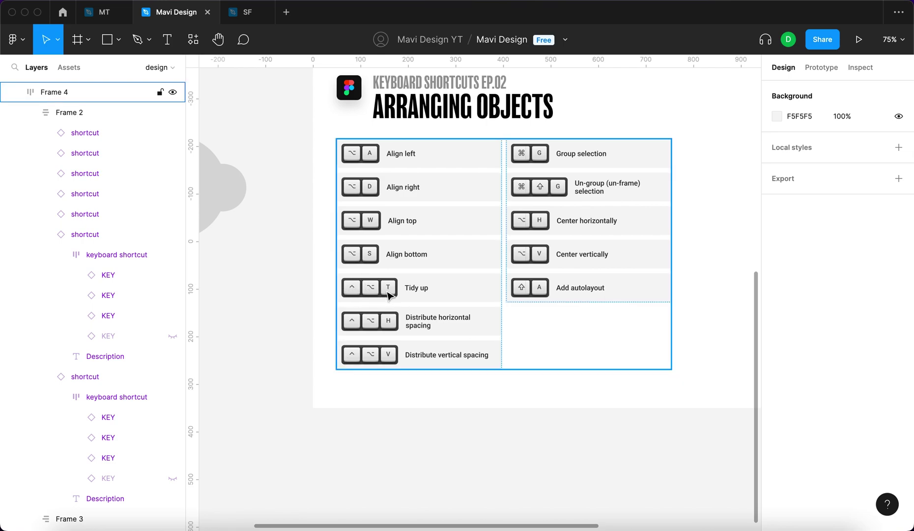
- Scatter three circles from the grid below the others, and distribute the vertical spacing of all seven circles
{"action": "scroll", "coordinate": [507, 349], "scroll_direction": "down", "scroll_amount": 5}
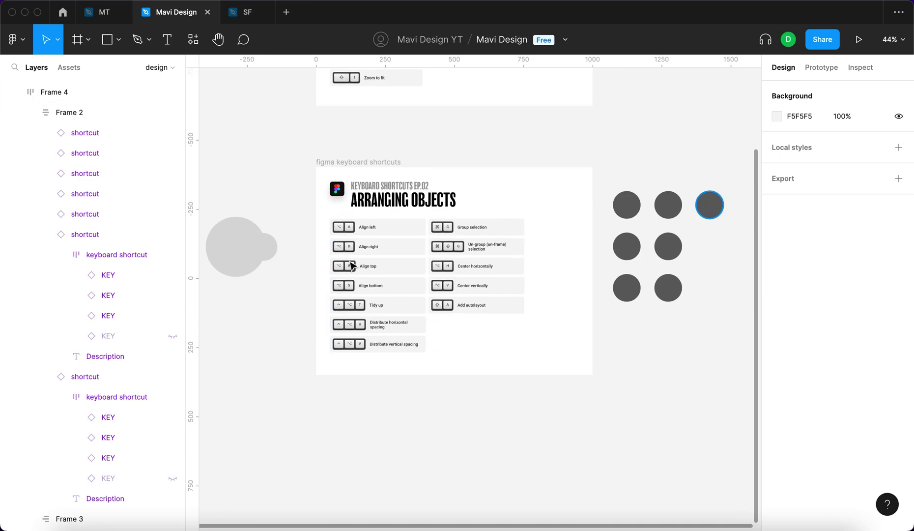
{"action": "key", "text": "Tab"}
{"action": "key", "text": "Escape"}
{"action": "key", "text": "Tab"}
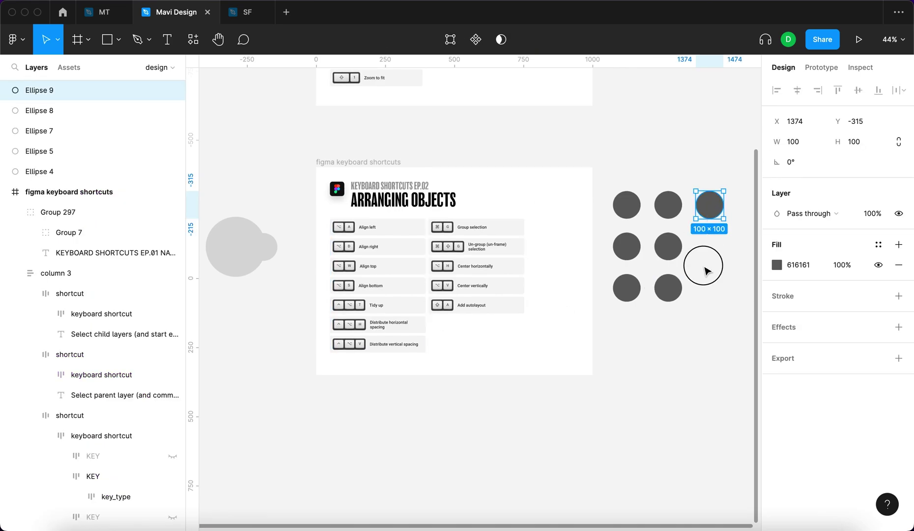
{"action": "left_click_drag", "start_coordinate": [708, 214], "coordinate": [704, 366]}
{"action": "left_click_drag", "start_coordinate": [669, 288], "coordinate": [647, 423]}
{"action": "left_click_drag", "start_coordinate": [669, 246], "coordinate": [669, 256]}
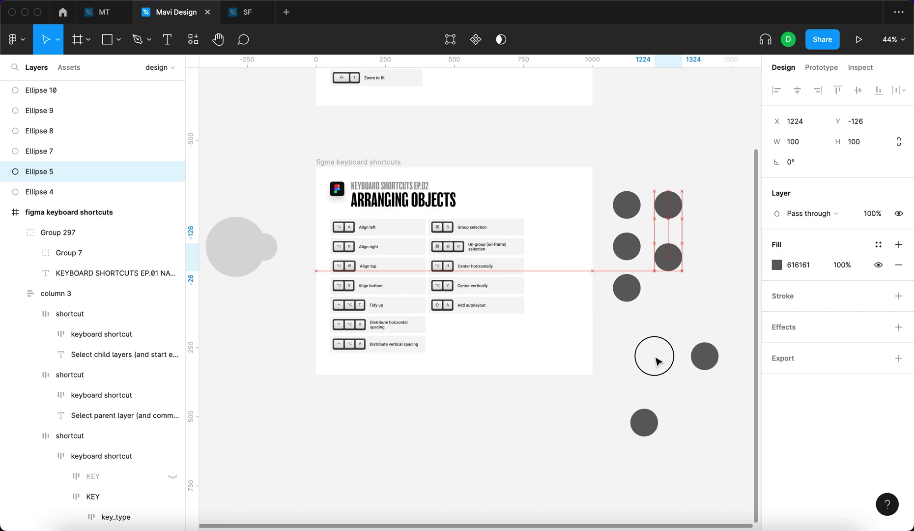
{"action": "left_click_drag", "start_coordinate": [658, 360], "coordinate": [657, 360]}
{"action": "left_click_drag", "start_coordinate": [729, 463], "coordinate": [623, 189]}
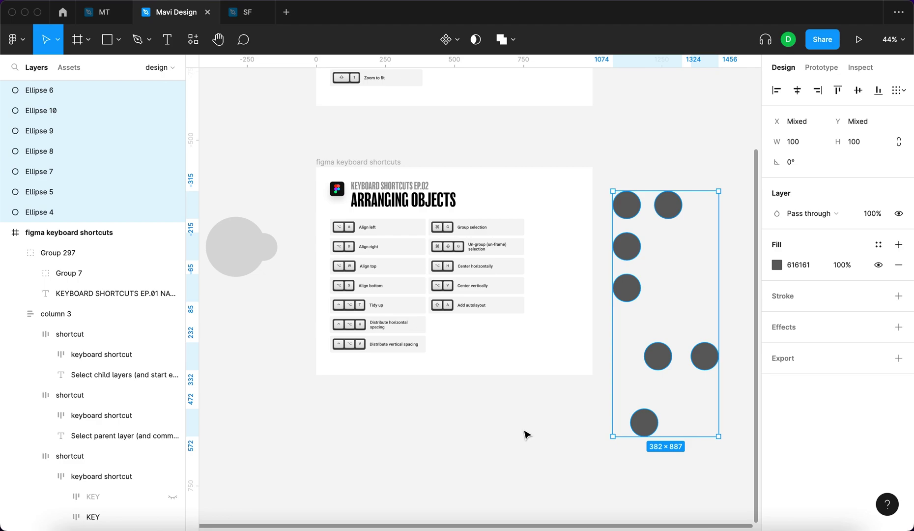
{"action": "key", "text": "ctrl+alt+v"}
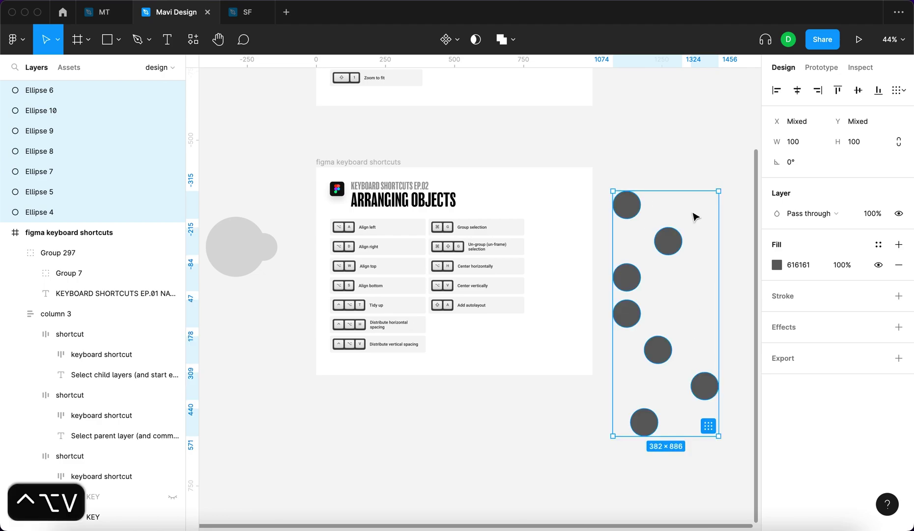
- Measure the vertical gaps between neighbouring circles in the distributed set
{"action": "left_click", "coordinate": [676, 246]}
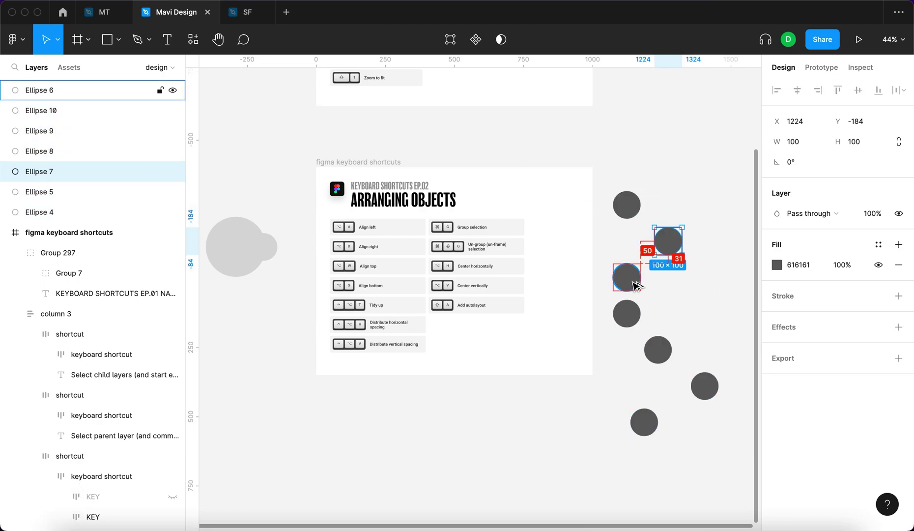
{"action": "left_click", "coordinate": [626, 204]}
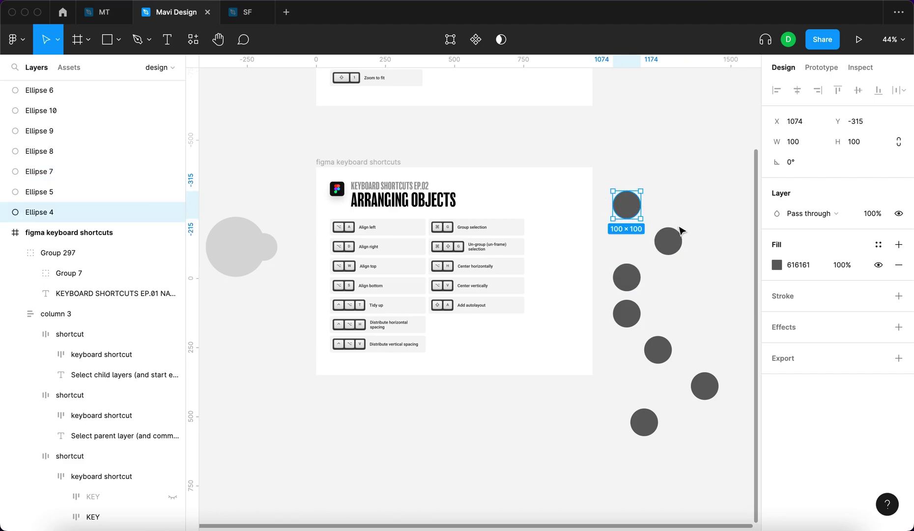
{"action": "left_click", "coordinate": [631, 317]}
{"action": "left_click", "coordinate": [657, 347]}
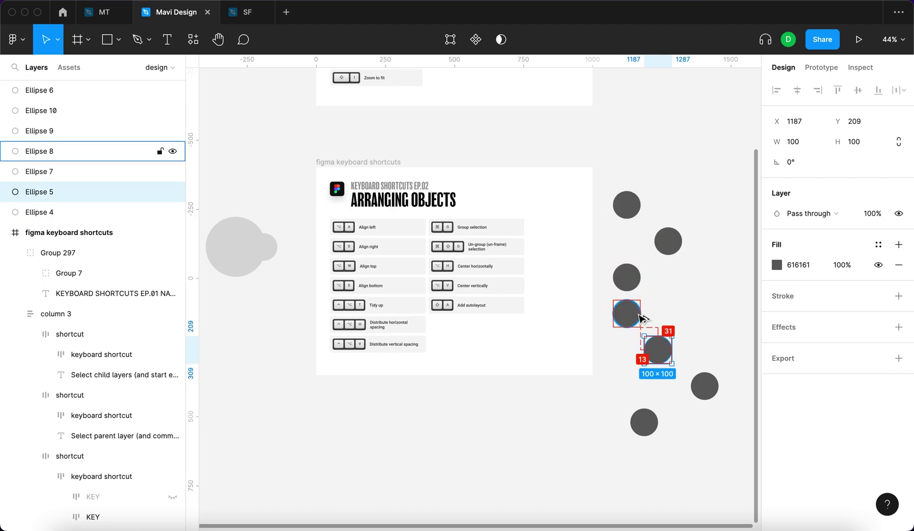
{"action": "left_click", "coordinate": [670, 242]}
{"action": "key", "text": "alt"}
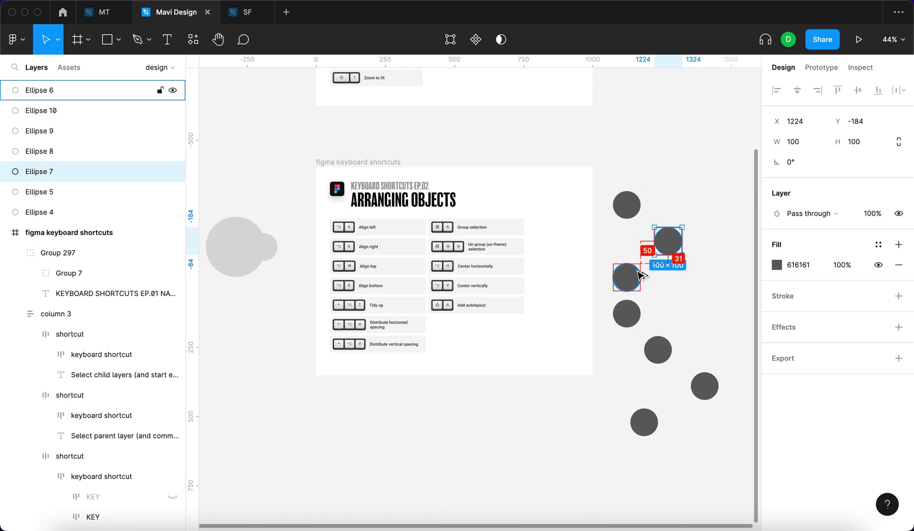
{"action": "key", "text": "Escape"}
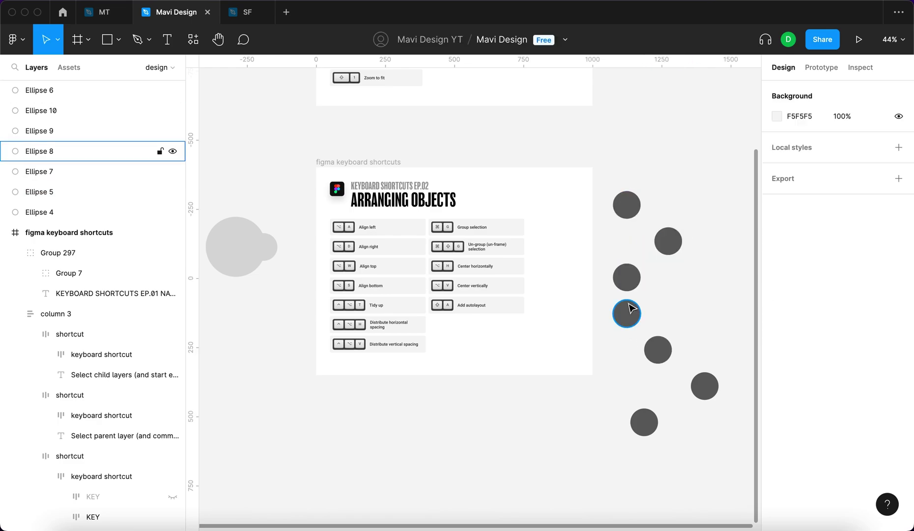
{"action": "left_click", "coordinate": [630, 310]}
{"action": "key", "text": "alt"}
{"action": "left_click", "coordinate": [594, 432]}
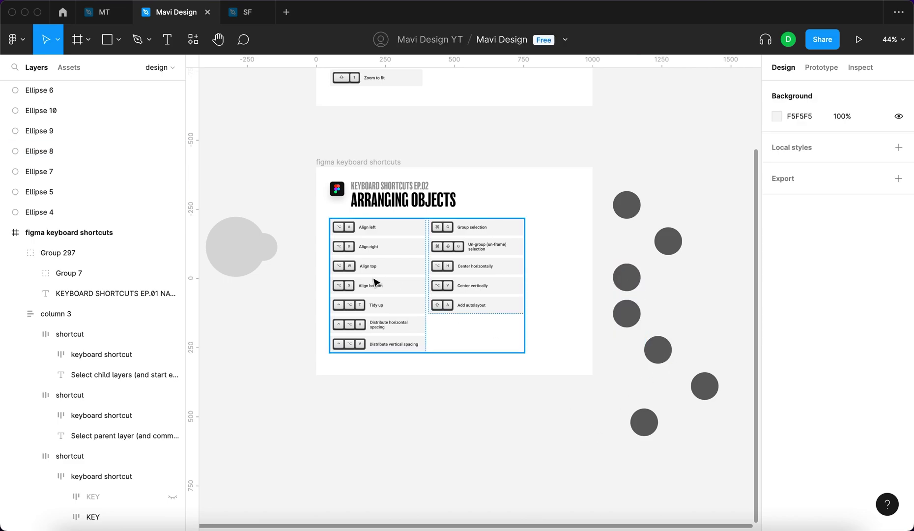
- Select all seven circles, undo a trial right alignment and distribute their horizontal spacing
{"action": "scroll", "coordinate": [375, 282], "scroll_direction": "up", "scroll_amount": 5}
{"action": "scroll", "coordinate": [439, 418], "scroll_direction": "down", "scroll_amount": 8}
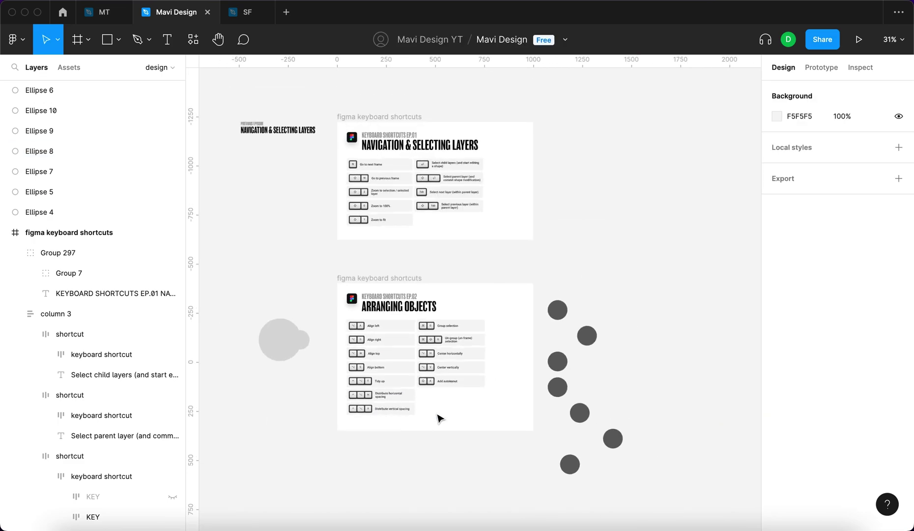
{"action": "scroll", "coordinate": [439, 419], "scroll_direction": "down", "scroll_amount": 5}
{"action": "scroll", "coordinate": [439, 418], "scroll_direction": "right", "scroll_amount": 5}
{"action": "left_click_drag", "start_coordinate": [608, 454], "coordinate": [462, 206]}
{"action": "scroll", "coordinate": [315, 301], "scroll_direction": "up", "scroll_amount": 3}
{"action": "key", "text": "alt+d"}
{"action": "key", "text": "ctrl+z"}
{"action": "scroll", "coordinate": [315, 301], "scroll_direction": "up", "scroll_amount": 2}
{"action": "key", "text": "ctrl+alt+h"}
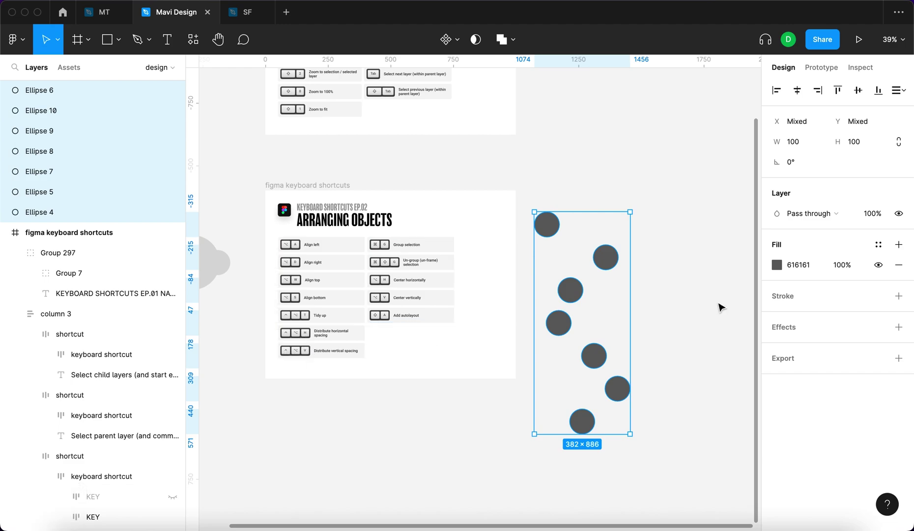
- Compare the horizontal offsets between circles, moving the rightmost circle up beside the upper one to measure and back down
{"action": "left_click", "coordinate": [617, 389]}
{"action": "left_click", "coordinate": [608, 252]}
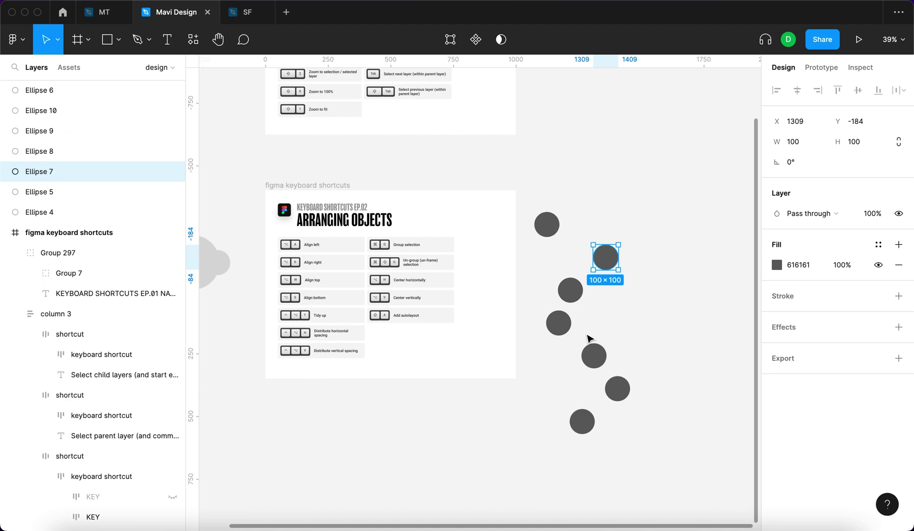
{"action": "left_click", "coordinate": [654, 466]}
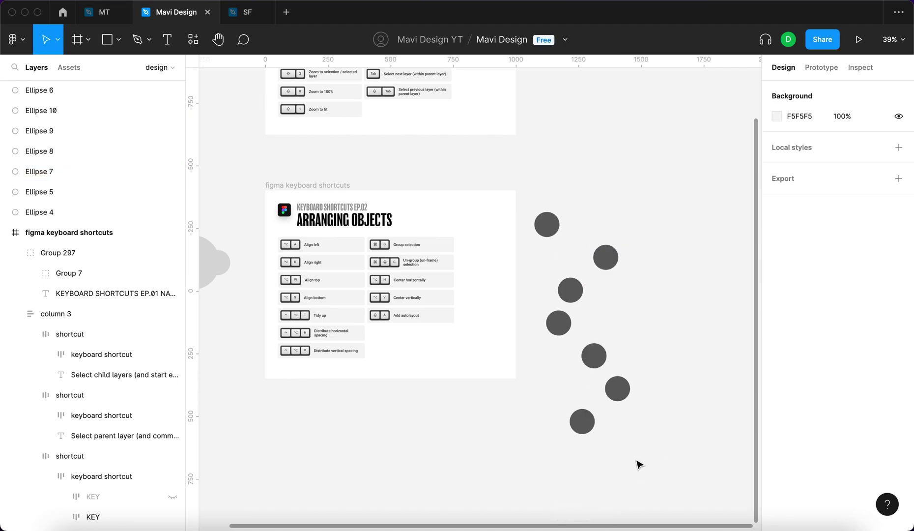
{"action": "left_click", "coordinate": [605, 256]}
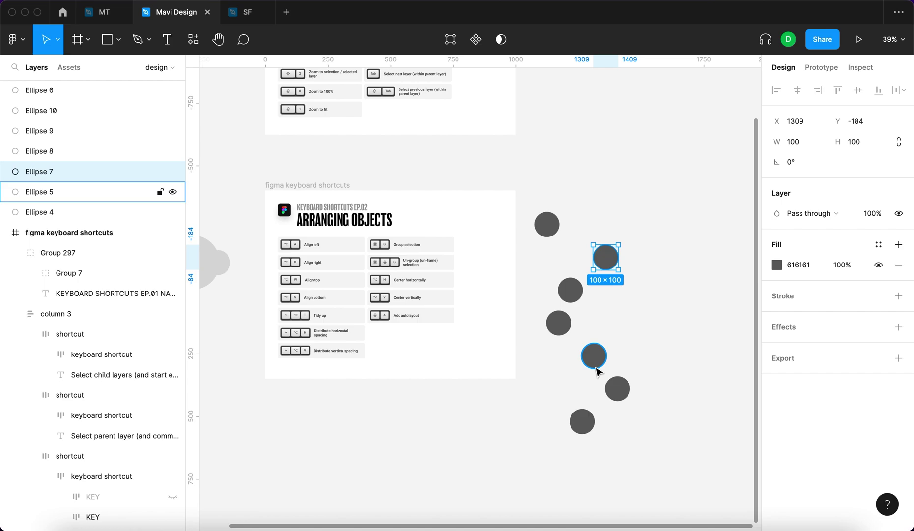
{"action": "scroll", "coordinate": [596, 371], "scroll_direction": "up", "scroll_amount": 1}
{"action": "left_click", "coordinate": [617, 389]}
{"action": "left_click_drag", "start_coordinate": [618, 394], "coordinate": [627, 240]}
{"action": "scroll", "coordinate": [627, 239], "scroll_direction": "up", "scroll_amount": 5}
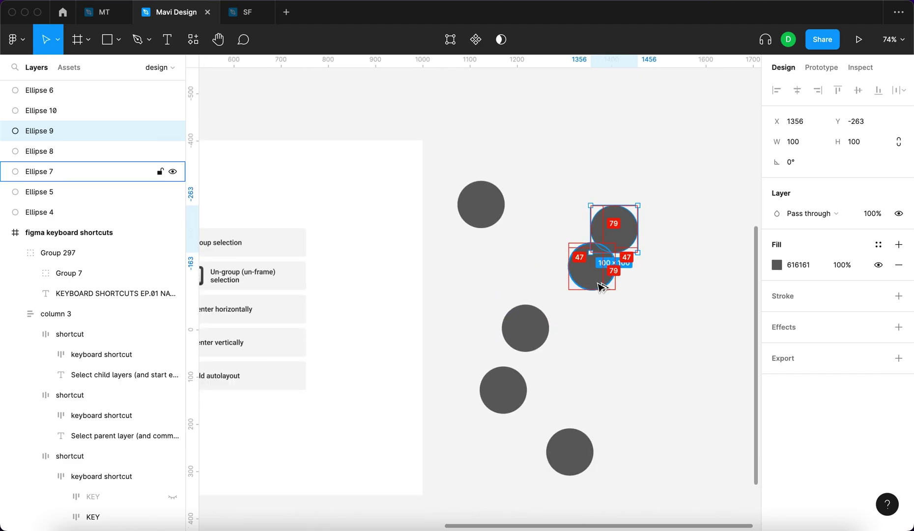
{"action": "left_click_drag", "start_coordinate": [625, 241], "coordinate": [624, 508]}
{"action": "scroll", "coordinate": [624, 508], "scroll_direction": "down", "scroll_amount": 3}
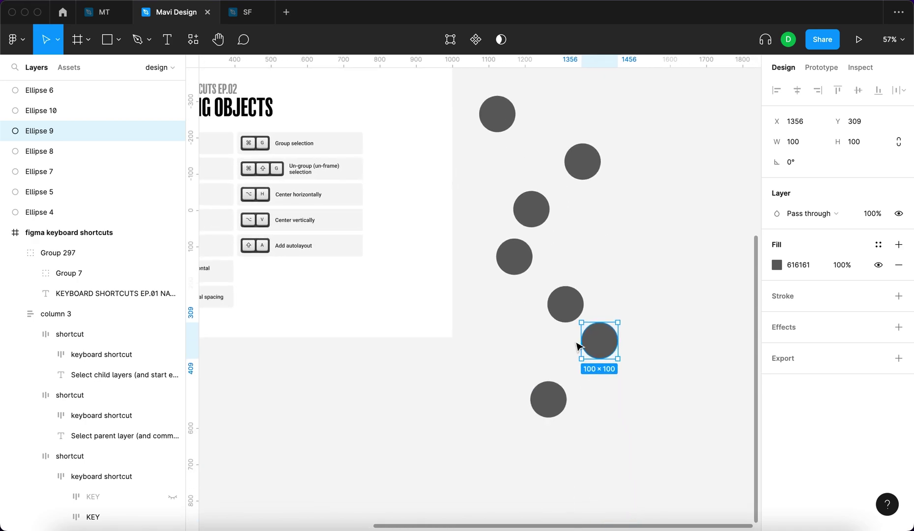
- Move the rightmost circle outward to about X 1675 and distribute the horizontal spacing of all seven circles
{"action": "scroll", "coordinate": [609, 355], "scroll_direction": "down", "scroll_amount": 3}
{"action": "left_click_drag", "start_coordinate": [608, 352], "coordinate": [684, 344]}
{"action": "left_click_drag", "start_coordinate": [715, 404], "coordinate": [515, 151]}
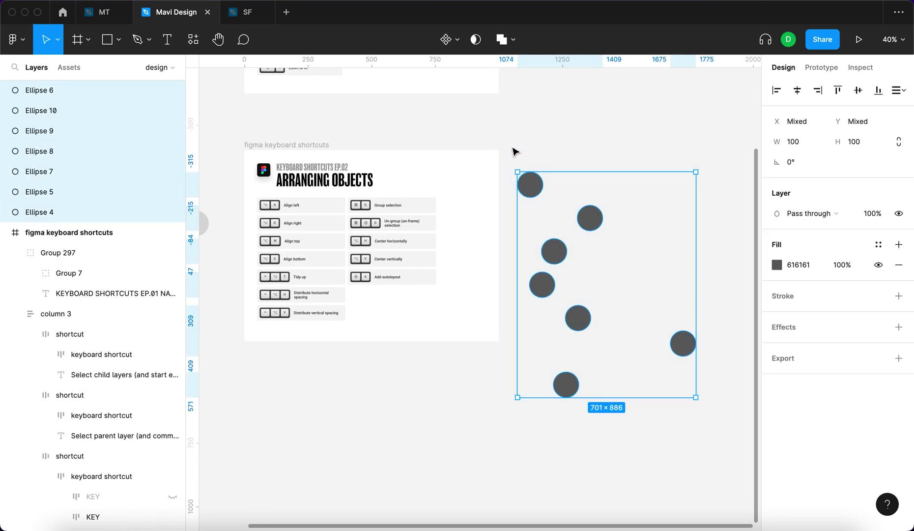
{"action": "key", "text": "ctrl+alt+h"}
- Move the second circle from the top straight down beside the rightmost circle and measure the horizontal gaps between neighbours
{"action": "left_click", "coordinate": [661, 225]}
{"action": "key", "text": "alt"}
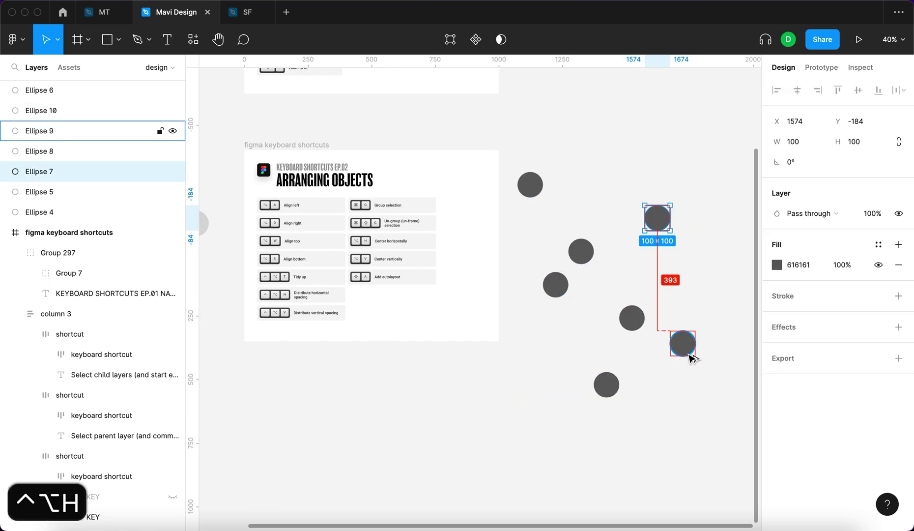
{"action": "left_click_drag", "start_coordinate": [667, 218], "coordinate": [667, 343]}
{"action": "scroll", "coordinate": [687, 349], "scroll_direction": "up", "scroll_amount": 5}
{"action": "left_click", "coordinate": [418, 220]}
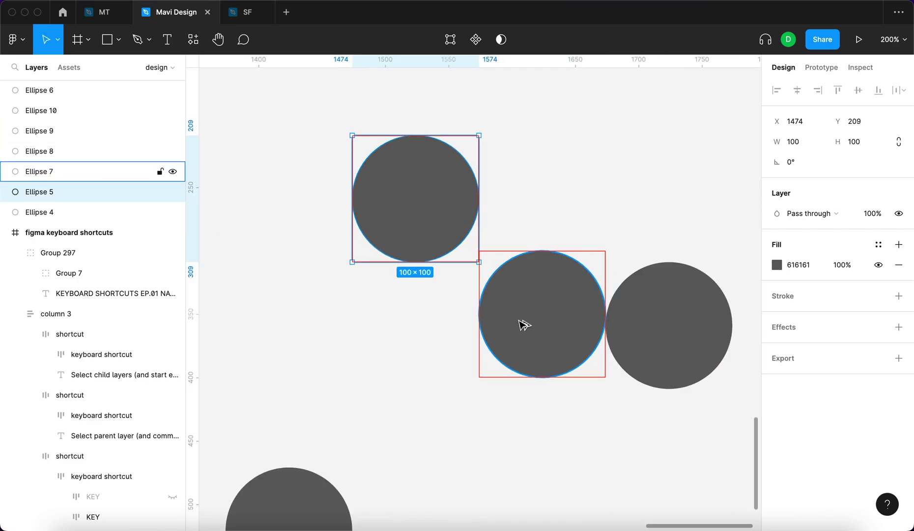
- Move the rightmost circle outward to about X 1785 and redistribute the horizontal spacing of all seven circles
{"action": "scroll", "coordinate": [523, 323], "scroll_direction": "down", "scroll_amount": 3}
{"action": "scroll", "coordinate": [523, 323], "scroll_direction": "down", "scroll_amount": 5}
{"action": "left_click_drag", "start_coordinate": [551, 321], "coordinate": [580, 322]}
{"action": "scroll", "coordinate": [582, 323], "scroll_direction": "down", "scroll_amount": 5}
{"action": "left_click_drag", "start_coordinate": [628, 390], "coordinate": [500, 243]}
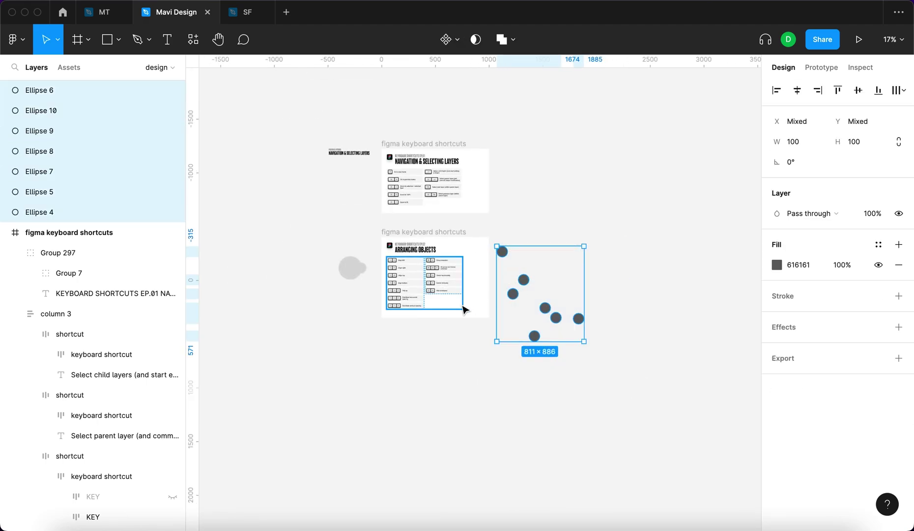
{"action": "key", "text": "ctrl+alt+h"}
- Measure the horizontal gaps between successive circles across the redistributed set
{"action": "scroll", "coordinate": [553, 313], "scroll_direction": "up", "scroll_amount": 5}
{"action": "left_click", "coordinate": [566, 305]}
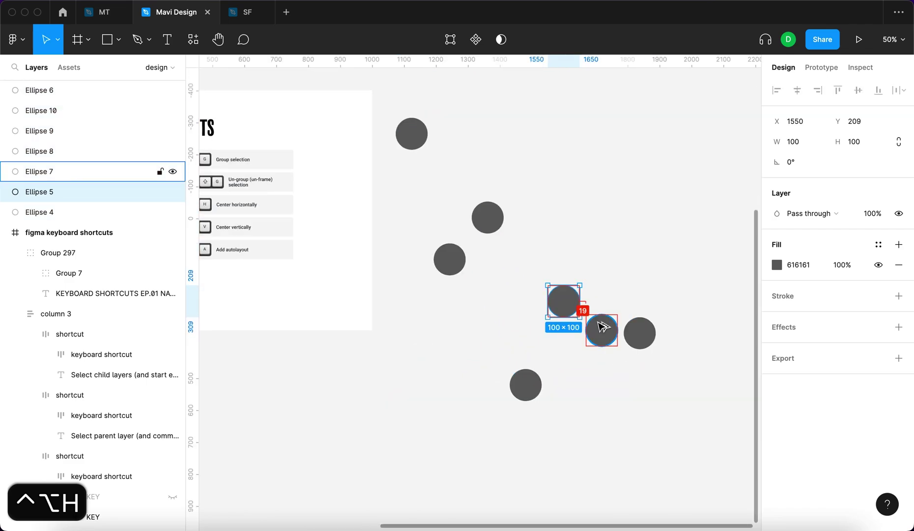
{"action": "left_click", "coordinate": [602, 327]}
{"action": "left_click", "coordinate": [538, 408]}
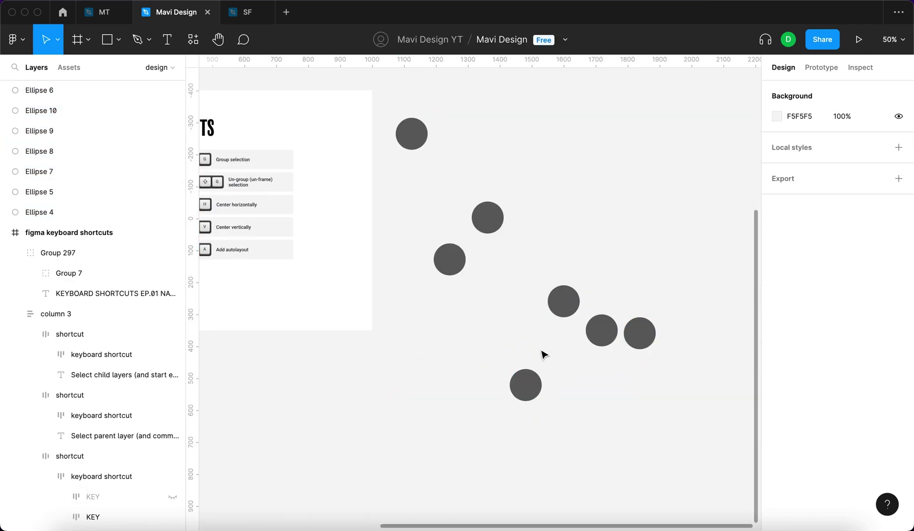
{"action": "left_click", "coordinate": [531, 390]}
{"action": "left_click", "coordinate": [489, 214]}
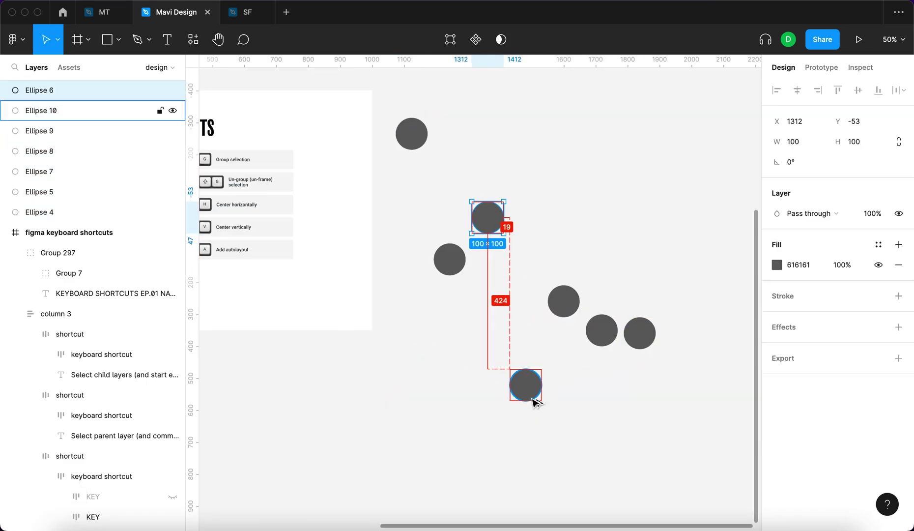
{"action": "left_click", "coordinate": [450, 258]}
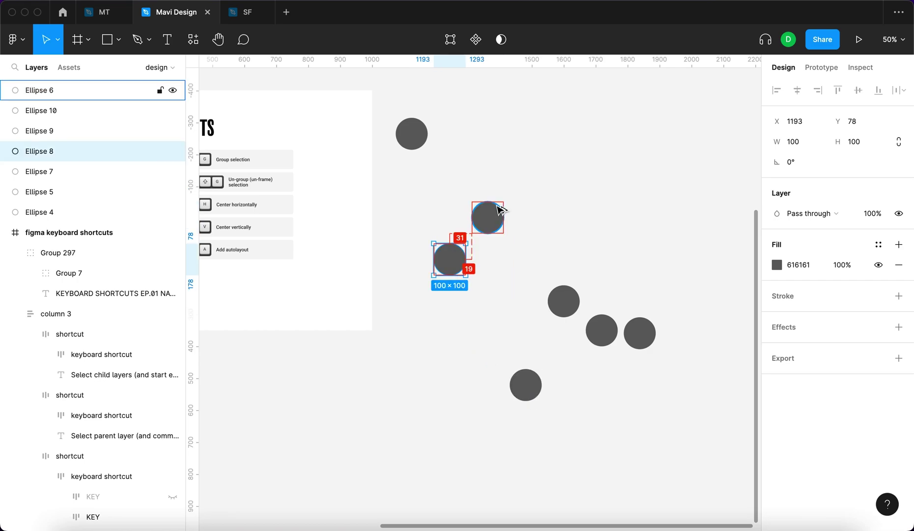
- Measure the distances from the upper circles to their neighbours on the canvas and clear the selection
{"action": "left_click", "coordinate": [412, 134]}
{"action": "key", "text": "Tab"}
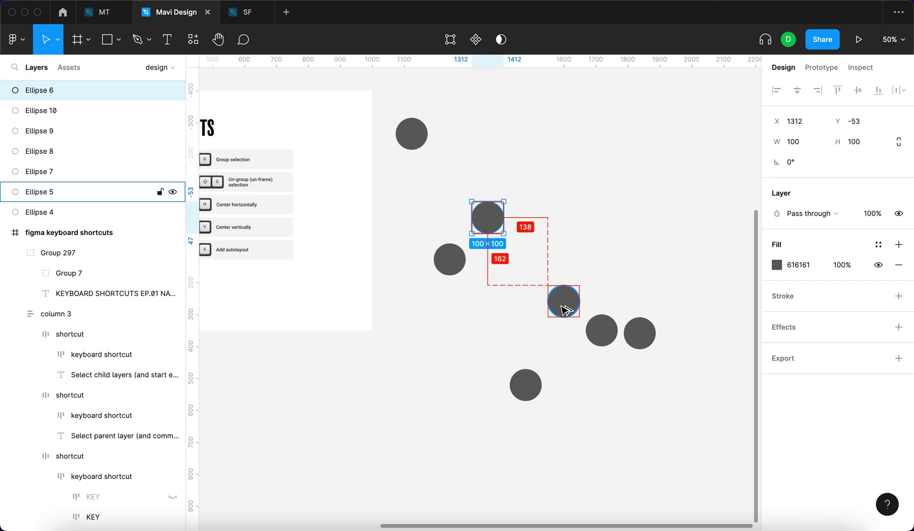
{"action": "key", "text": "Tab"}
{"action": "scroll", "coordinate": [570, 307], "scroll_direction": "left", "scroll_amount": 1}
{"action": "scroll", "coordinate": [571, 308], "scroll_direction": "down", "scroll_amount": 5}
{"action": "left_click", "coordinate": [486, 378]}
- Scatter the circles into a tighter cluster beside the Arranging Objects frame, placing the lowest one at about X 1124, Y 329
{"action": "scroll", "coordinate": [329, 287], "scroll_direction": "up", "scroll_amount": 4}
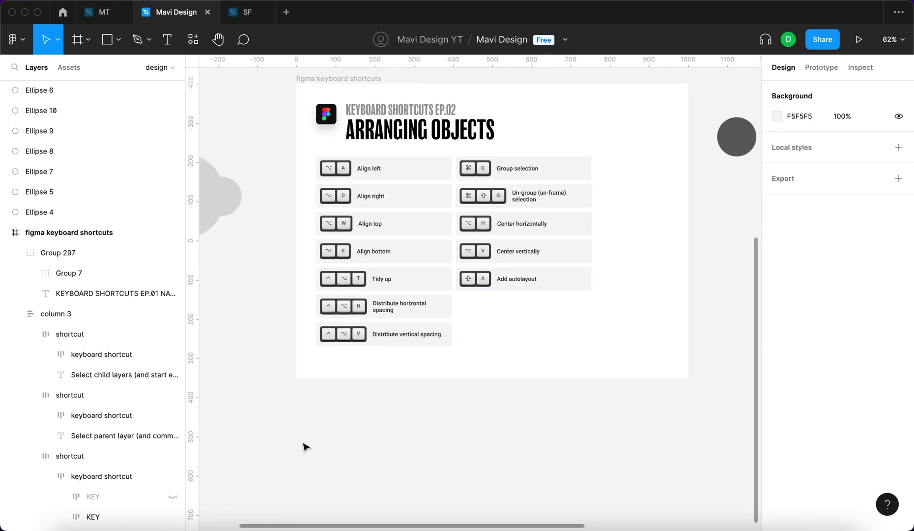
{"action": "scroll", "coordinate": [413, 433], "scroll_direction": "down", "scroll_amount": 4}
{"action": "scroll", "coordinate": [443, 344], "scroll_direction": "down", "scroll_amount": 3}
{"action": "left_click_drag", "start_coordinate": [470, 250], "coordinate": [463, 220]}
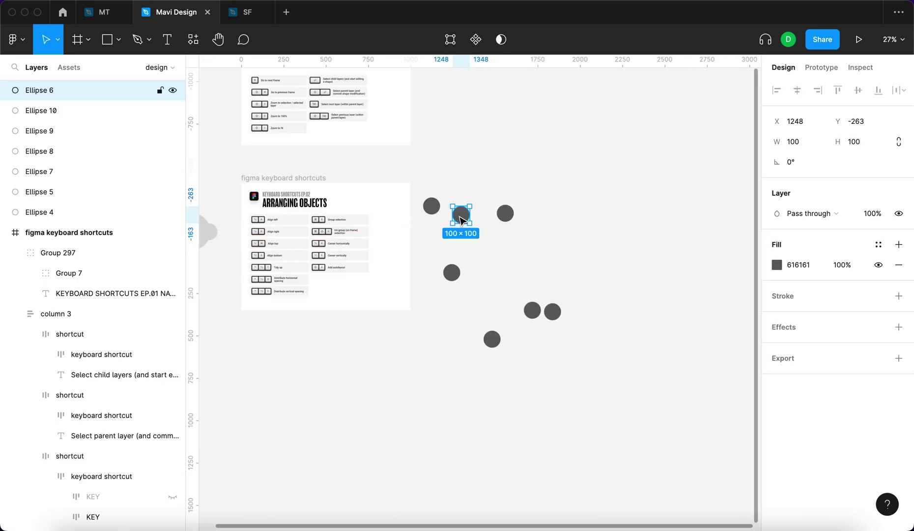
{"action": "left_click_drag", "start_coordinate": [452, 271], "coordinate": [492, 254]}
{"action": "left_click_drag", "start_coordinate": [534, 310], "coordinate": [478, 293]}
{"action": "left_click_drag", "start_coordinate": [492, 340], "coordinate": [440, 329]}
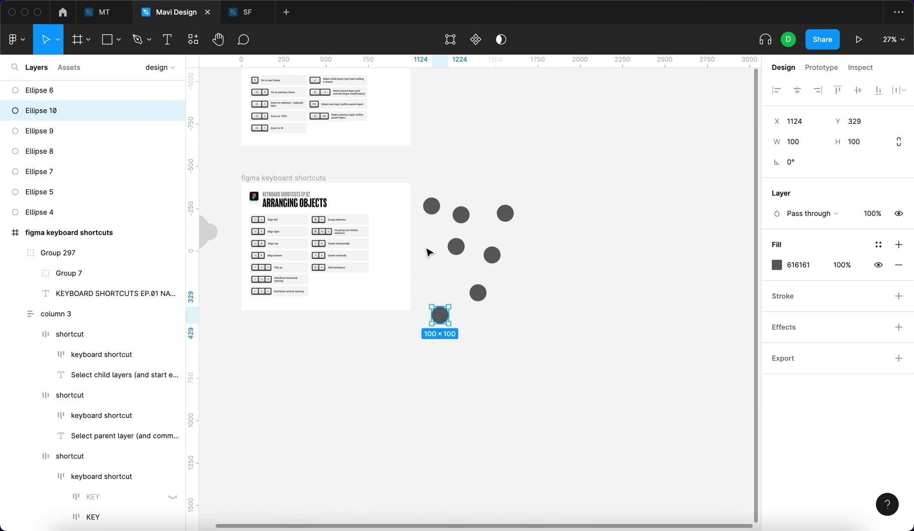
{"action": "scroll", "coordinate": [428, 252], "scroll_direction": "up", "scroll_amount": 5}
{"action": "scroll", "coordinate": [428, 251], "scroll_direction": "down", "scroll_amount": 5}
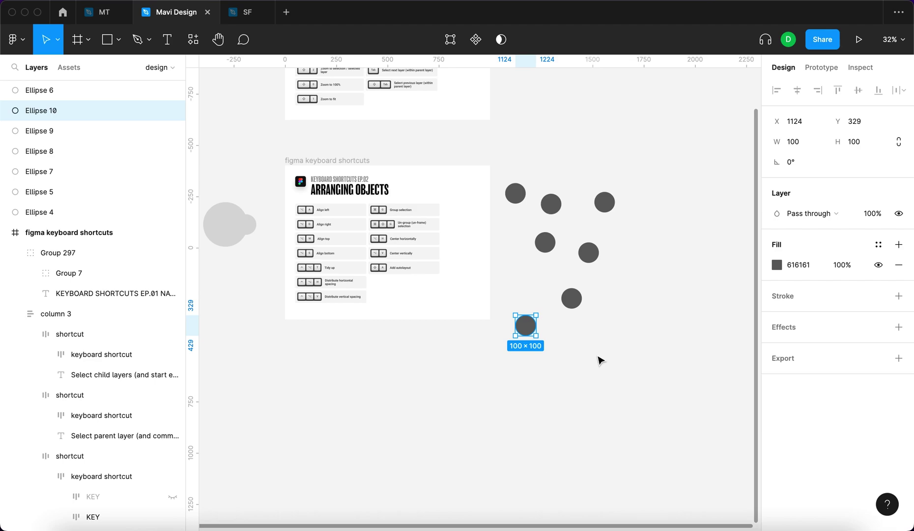
- Select all seven scattered circles and align them to their left edge
{"action": "left_click_drag", "start_coordinate": [639, 353], "coordinate": [508, 185]}
{"action": "scroll", "coordinate": [578, 215], "scroll_direction": "up", "scroll_amount": 3}
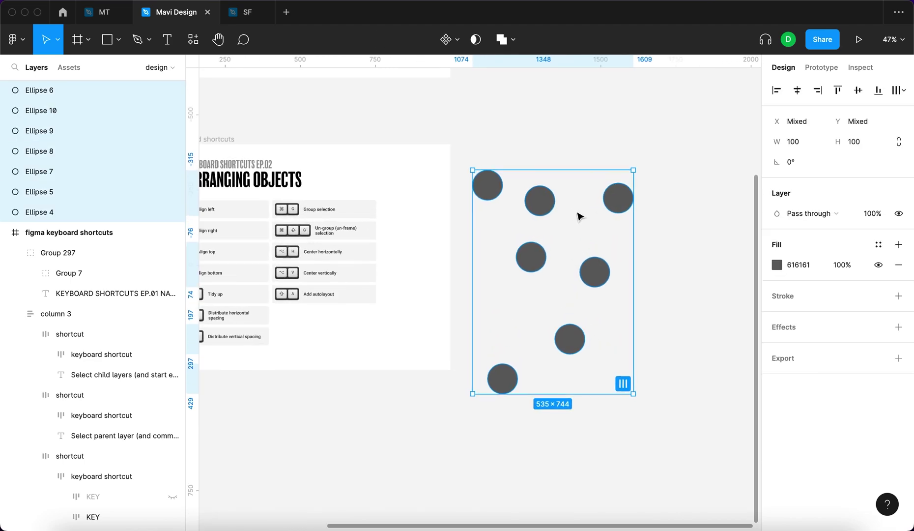
{"action": "scroll", "coordinate": [579, 215], "scroll_direction": "left", "scroll_amount": 2}
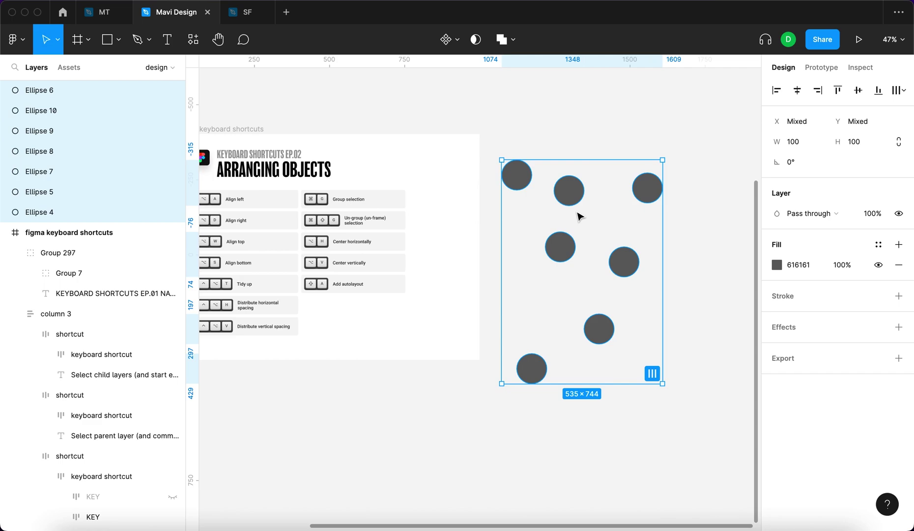
{"action": "scroll", "coordinate": [580, 216], "scroll_direction": "left", "scroll_amount": 2}
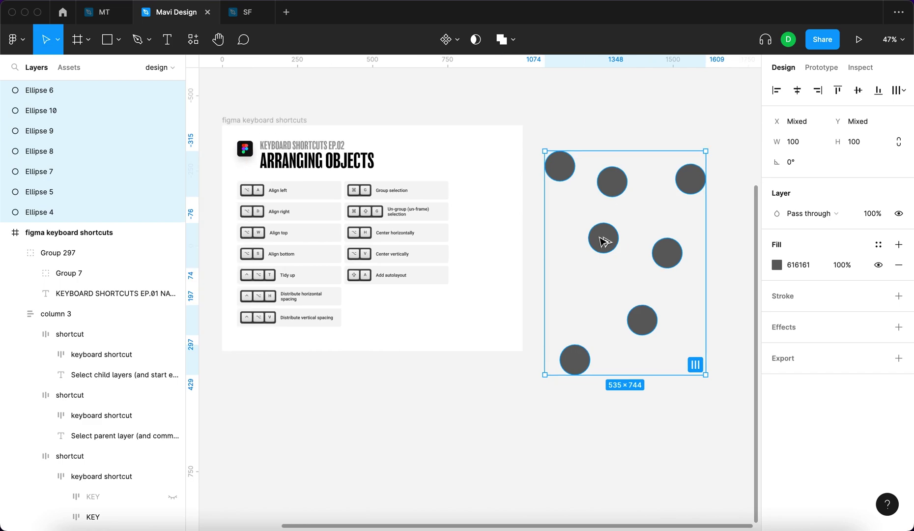
{"action": "key", "text": "alt+a"}
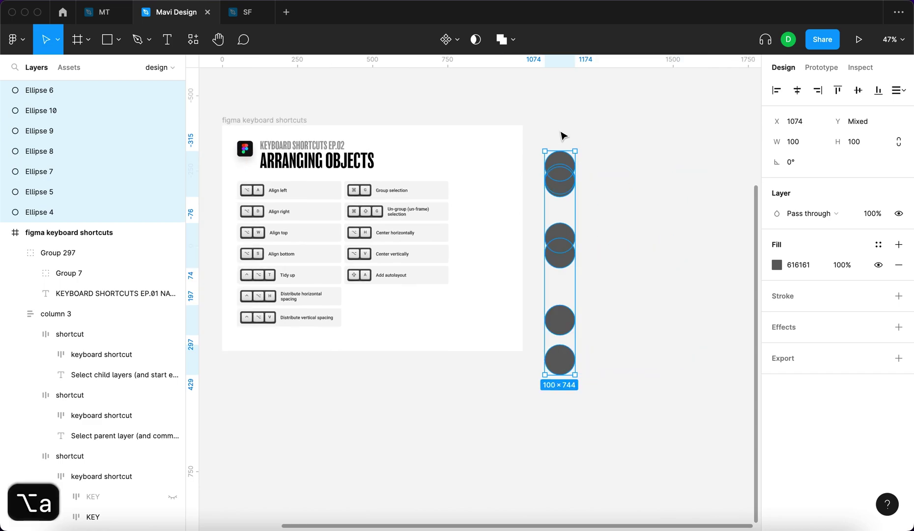
- Tidy up the left-aligned circles and set their vertical spacing to 15
{"action": "left_click", "coordinate": [898, 90]}
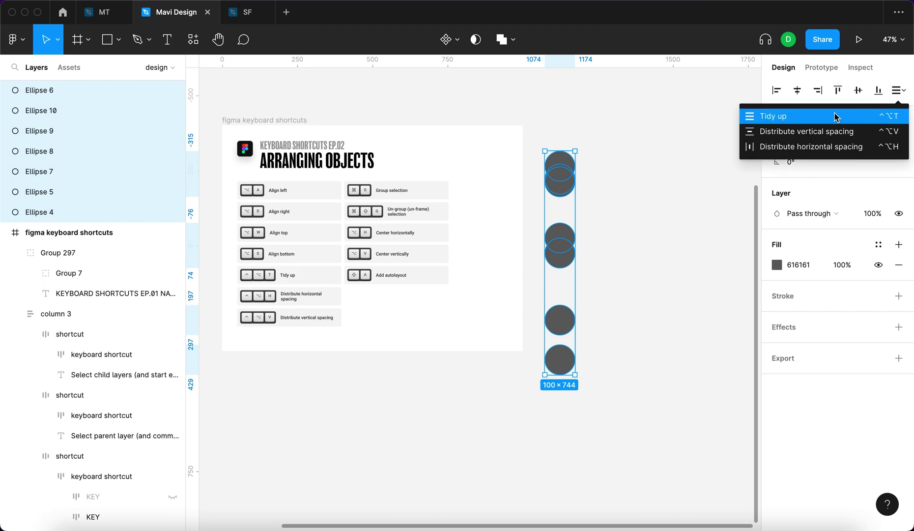
{"action": "left_click", "coordinate": [899, 90]}
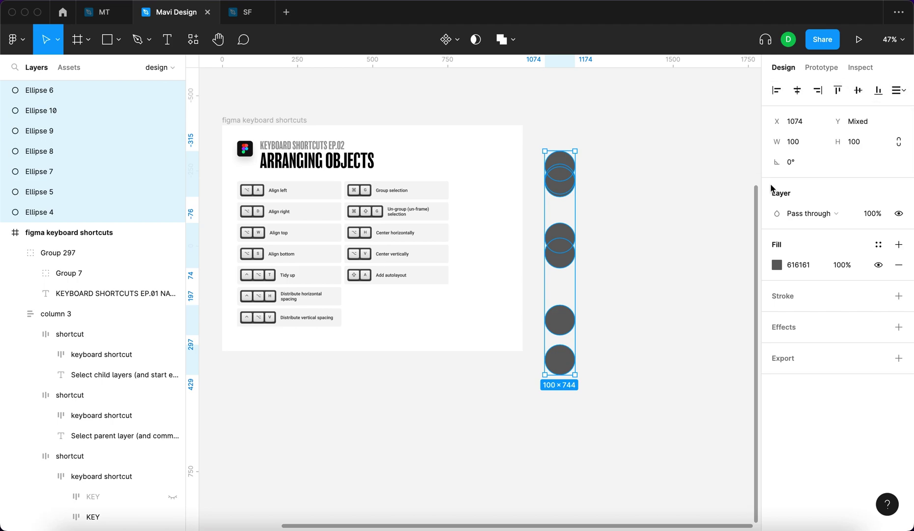
{"action": "key", "text": "ctrl+alt+t"}
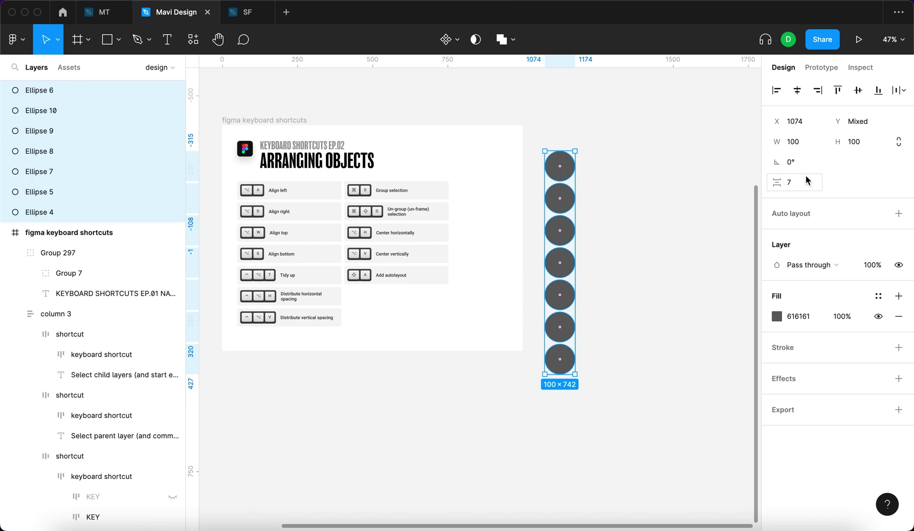
{"action": "mouse_move", "coordinate": [777, 183]}
{"action": "left_mouse_down"}
{"action": "mouse_move", "coordinate": [822, 185]}
{"action": "mouse_move", "coordinate": [769, 185]}
{"action": "mouse_move", "coordinate": [818, 192]}
{"action": "mouse_move", "coordinate": [793, 186]}
{"action": "left_mouse_up"}
{"action": "left_click", "coordinate": [682, 192]}
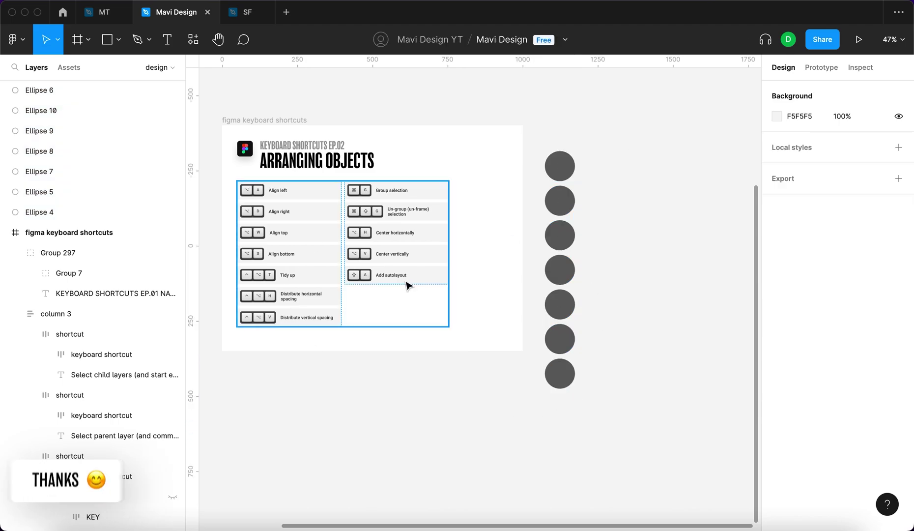
{"action": "scroll", "coordinate": [457, 413], "scroll_direction": "left", "scroll_amount": 3}
{"action": "scroll", "coordinate": [456, 413], "scroll_direction": "up", "scroll_amount": 1}
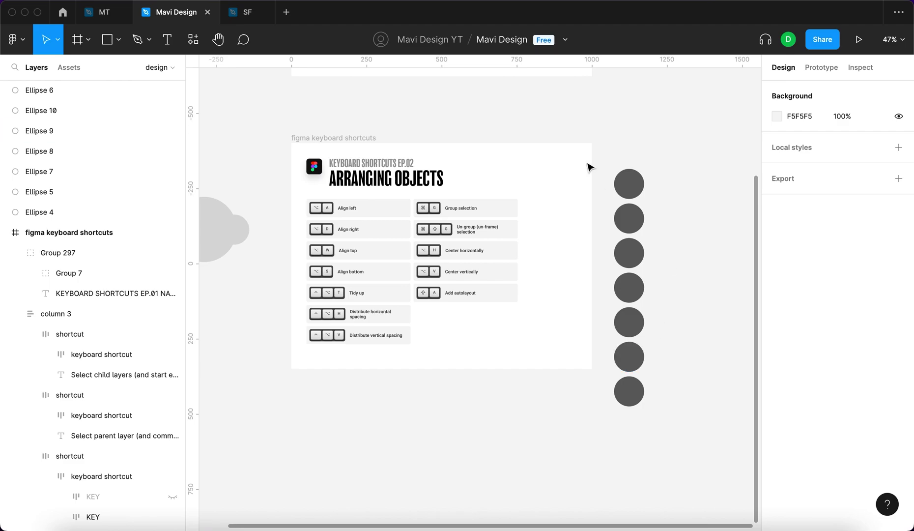
{"action": "left_click", "coordinate": [631, 219]}
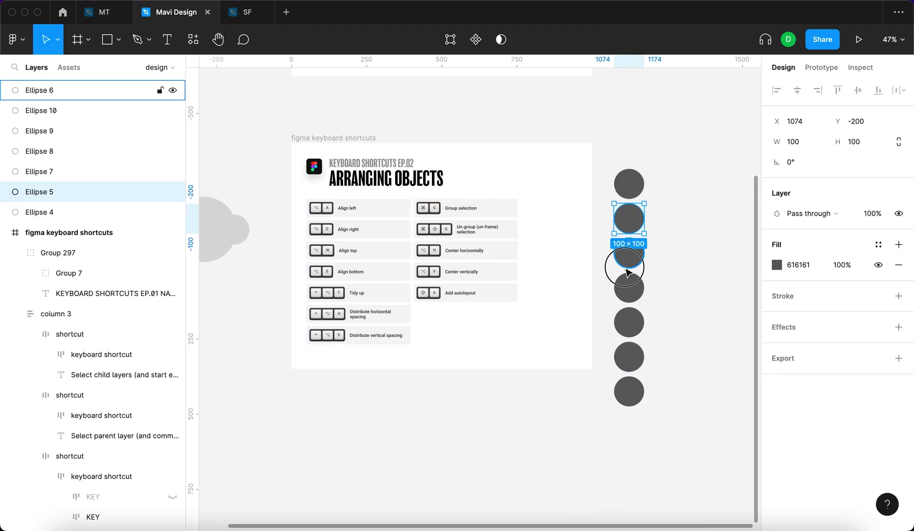
{"action": "left_click", "coordinate": [680, 286]}
{"action": "scroll", "coordinate": [680, 287], "scroll_direction": "down", "scroll_amount": 3}
{"action": "scroll", "coordinate": [680, 290], "scroll_direction": "right", "scroll_amount": 5}
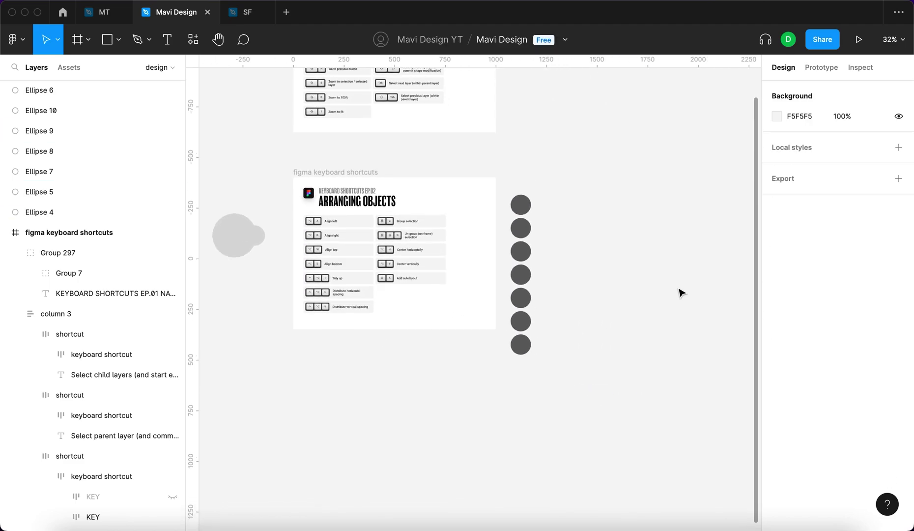
- Group the seven stacked circles and rename the group "straight vertical line"
{"action": "scroll", "coordinate": [351, 267], "scroll_direction": "up", "scroll_amount": 5}
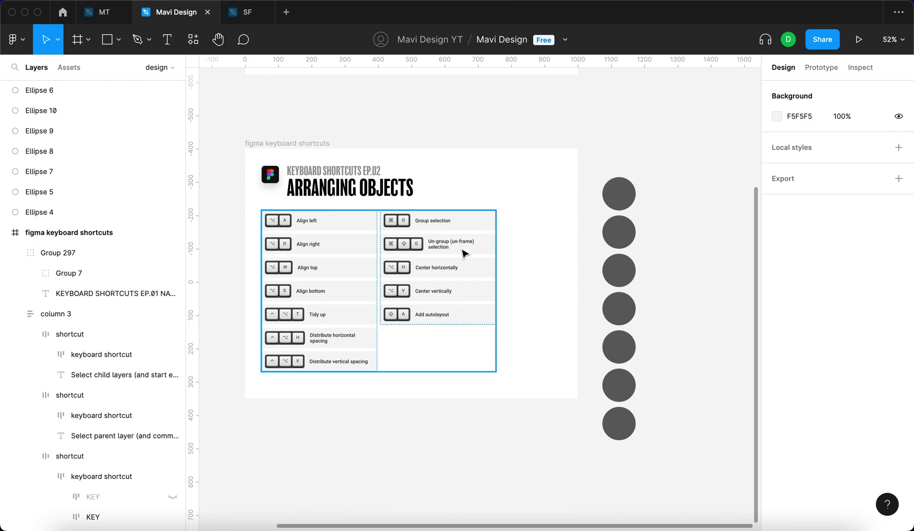
{"action": "left_click_drag", "start_coordinate": [695, 481], "coordinate": [599, 178]}
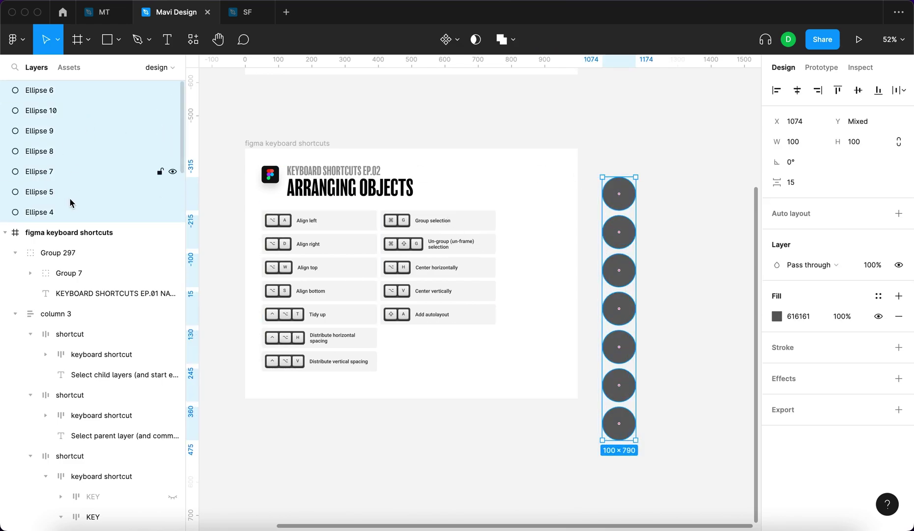
{"action": "key", "text": "super+g"}
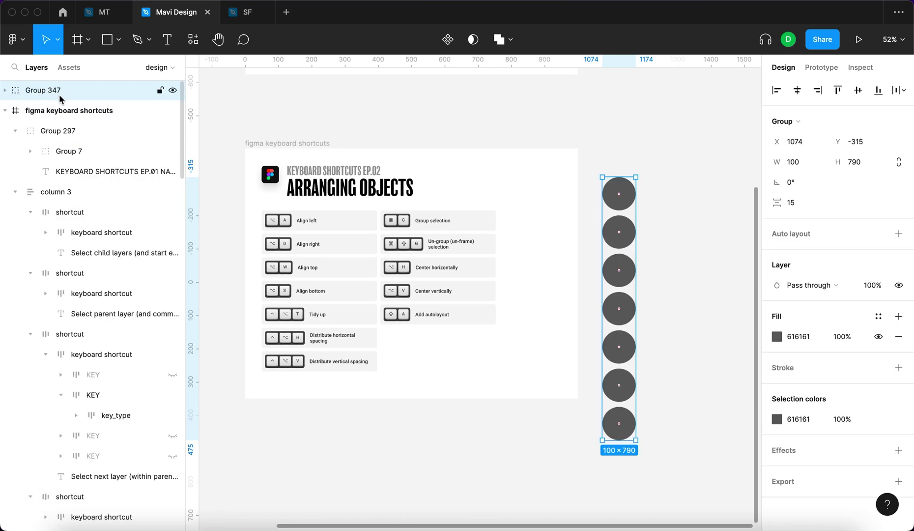
{"action": "key", "text": "super+r"}
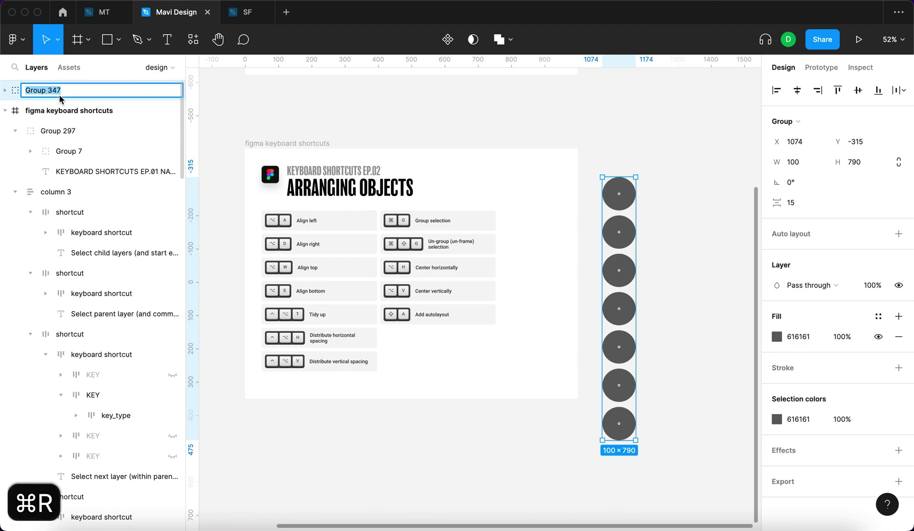
{"action": "type", "text": "straight "}
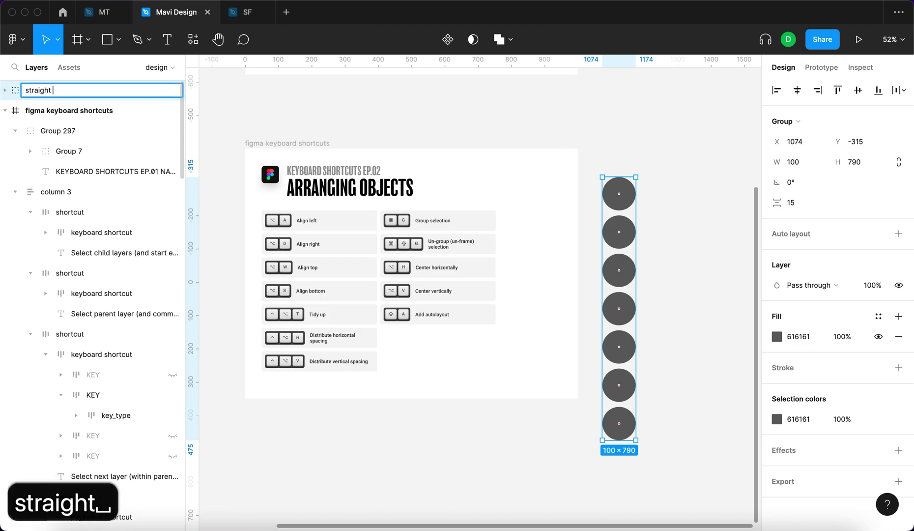
{"action": "type", "text": "vertical line"}
{"action": "key", "text": "Return"}
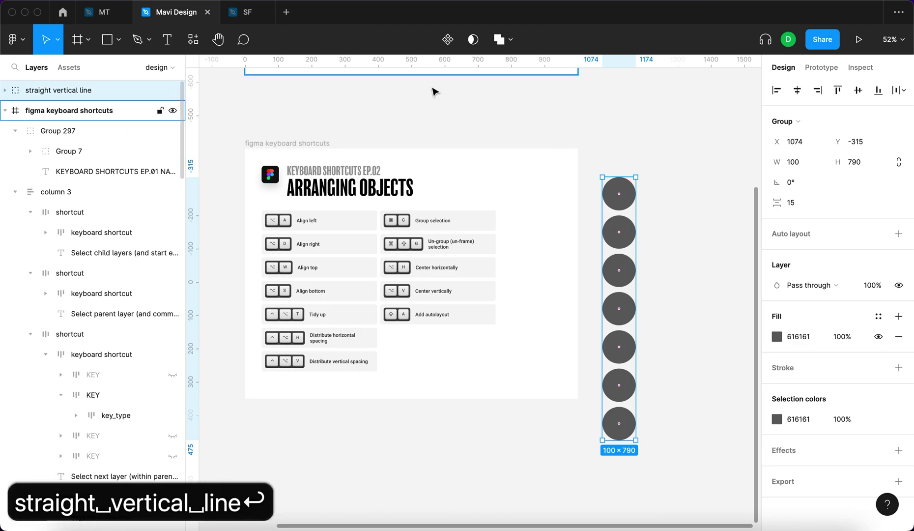
- Move the circle group to about X 1089, Y -401 and expand its layer to examine the nested circles
{"action": "left_click", "coordinate": [578, 126]}
{"action": "left_click_drag", "start_coordinate": [610, 231], "coordinate": [616, 203]}
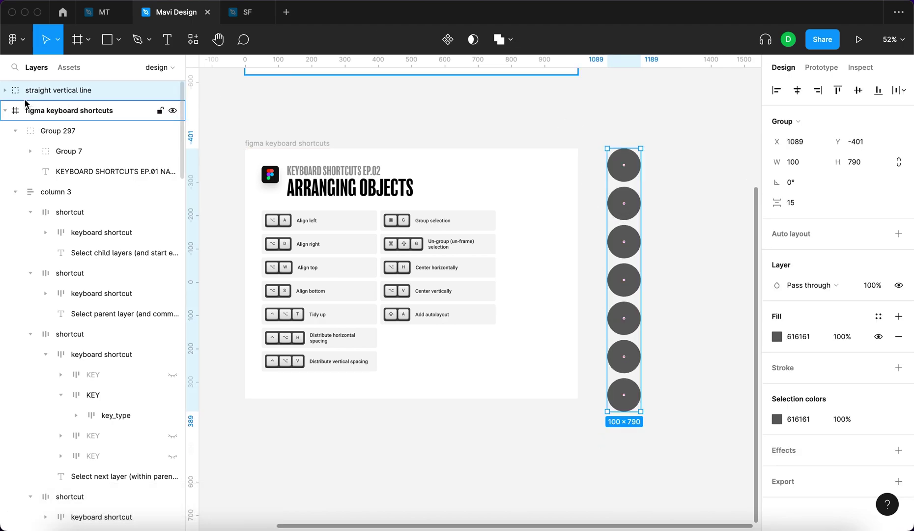
{"action": "left_click", "coordinate": [6, 90]}
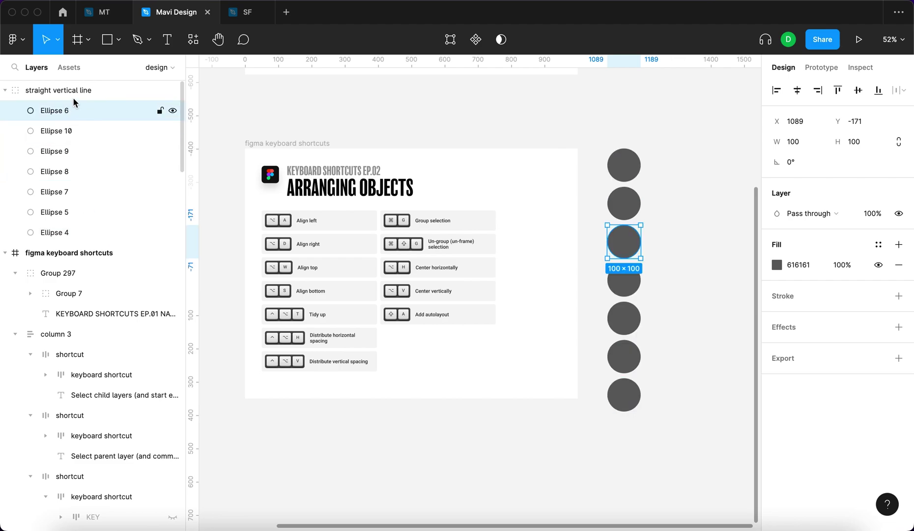
{"action": "left_click", "coordinate": [4, 90]}
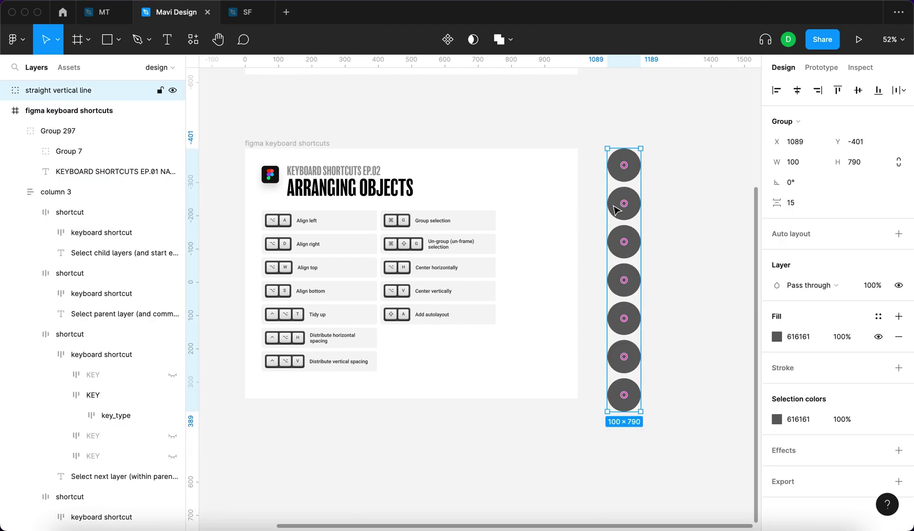
- Shift the circle group to about X 1051 and ungroup it into separate circles
{"action": "mouse_move", "coordinate": [608, 207]}
{"action": "left_mouse_down"}
{"action": "mouse_move", "coordinate": [590, 207]}
{"action": "mouse_move", "coordinate": [601, 210]}
{"action": "left_mouse_up"}
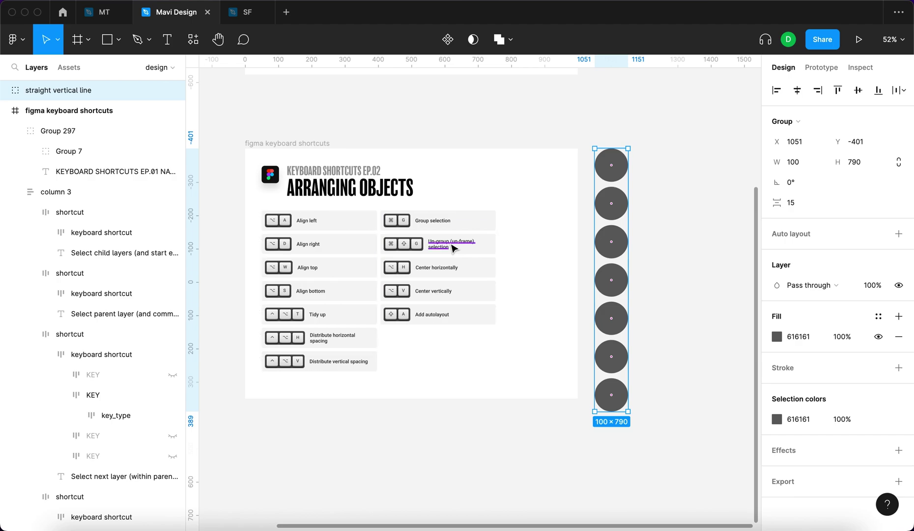
{"action": "key", "text": "shift+super+g"}
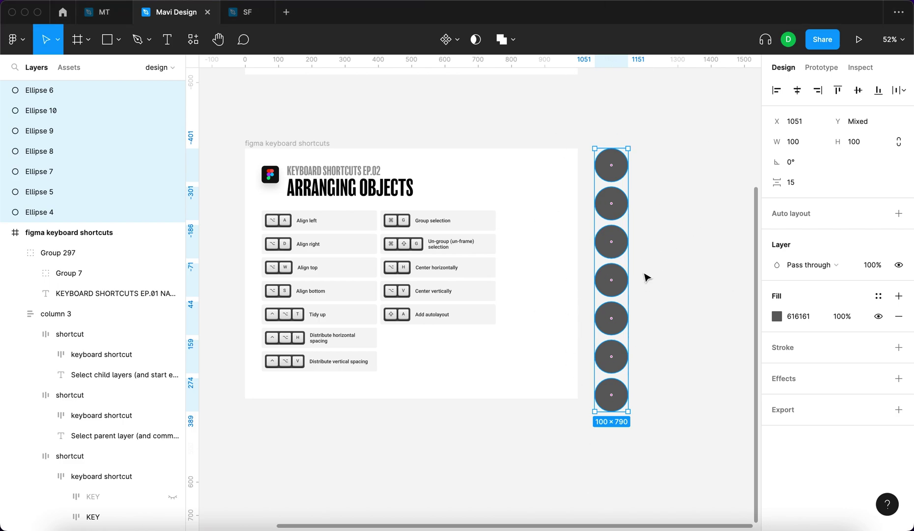
{"action": "scroll", "coordinate": [647, 278], "scroll_direction": "down", "scroll_amount": 1}
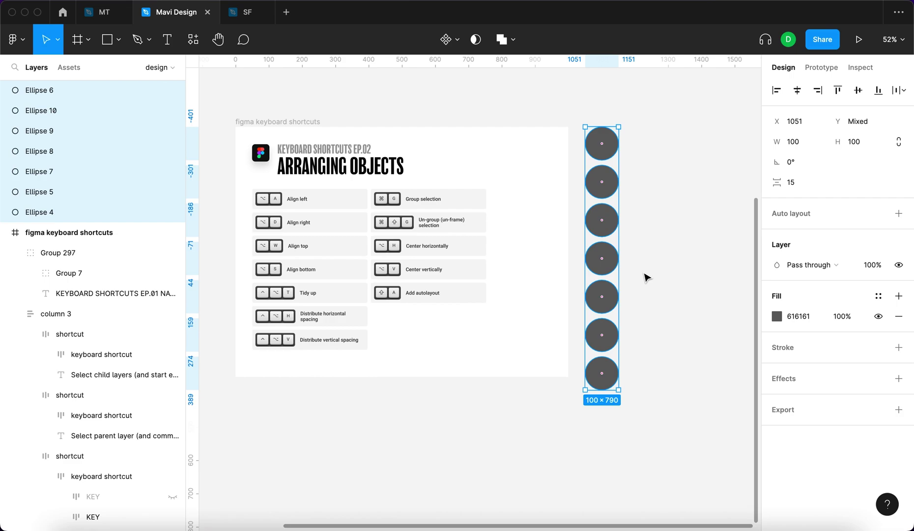
- Undo the ungrouping, moves, renaming, grouping, spacing, tidy-up and left alignment, back to the scattered circles
{"action": "key", "text": "super+z"}
{"action": "key", "text": "super+z"}
{"action": "key", "text": "super+z"}
{"action": "key", "text": "super+z"}
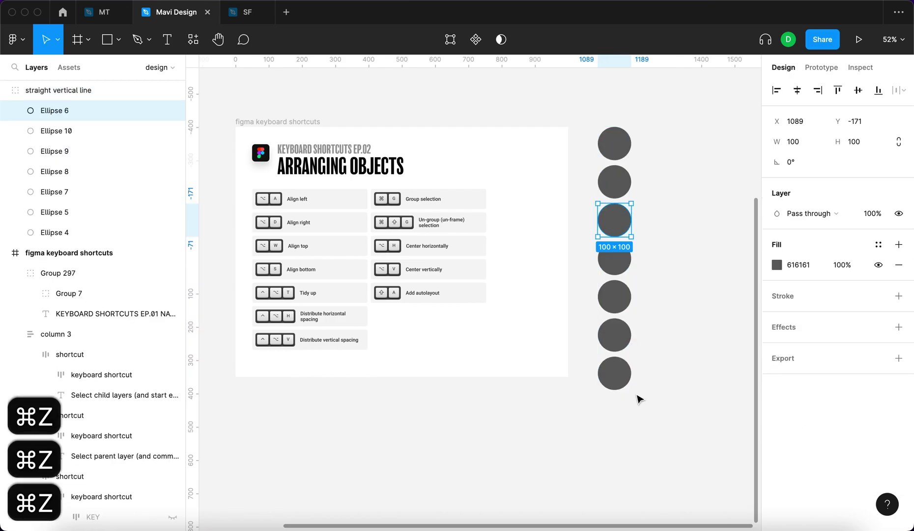
{"action": "key", "text": "super+z"}
{"action": "key", "text": "super+z"}
{"action": "key", "text": "super+z"}
{"action": "key", "text": "super+z"}
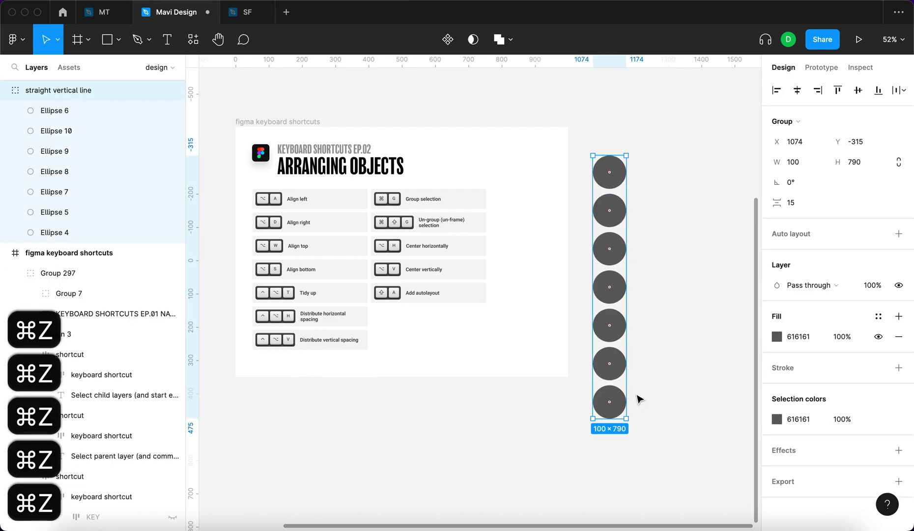
{"action": "key", "text": "super+z"}
{"action": "key", "text": "super+z"}
{"action": "key", "text": "super+z"}
{"action": "key", "text": "super+z"}
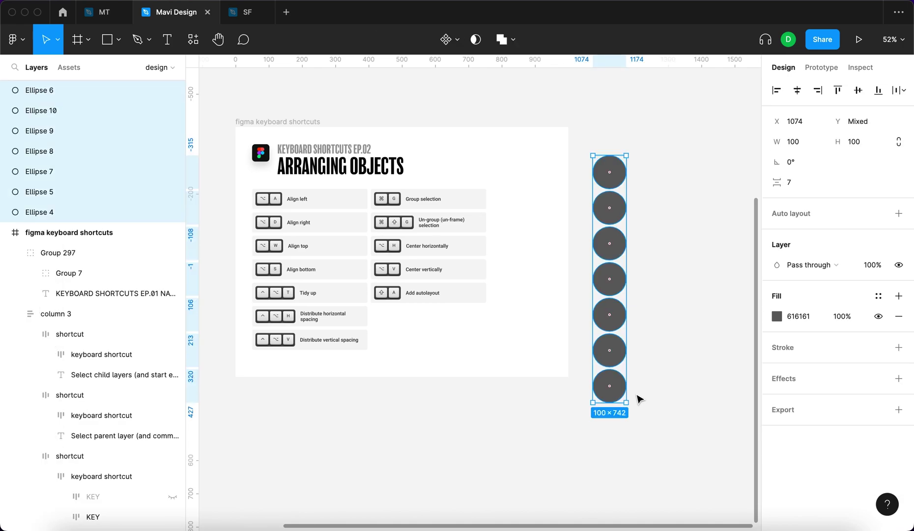
{"action": "key", "text": "super+z"}
{"action": "key", "text": "super+z"}
{"action": "key", "text": "super+z"}
- Select all seven scattered circles and add auto layout to them
{"action": "scroll", "coordinate": [639, 413], "scroll_direction": "right", "scroll_amount": 5}
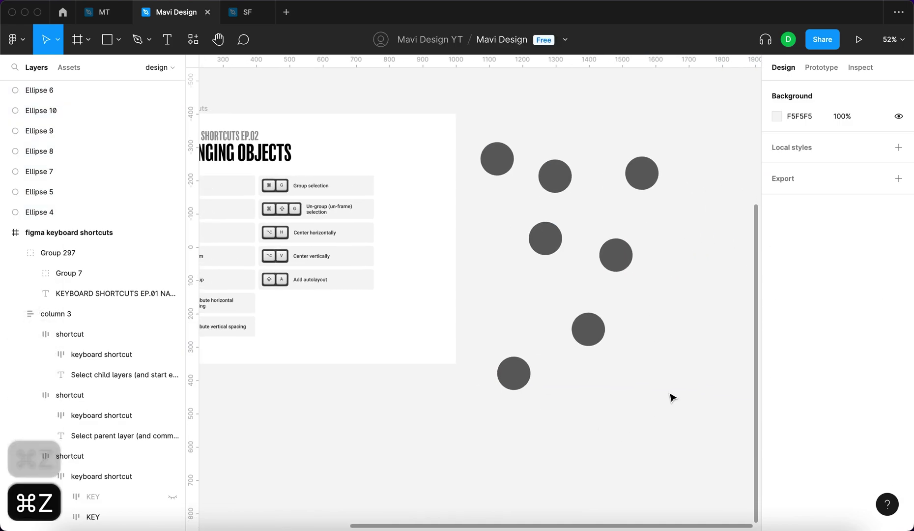
{"action": "scroll", "coordinate": [516, 231], "scroll_direction": "down", "scroll_amount": 3}
{"action": "left_click", "coordinate": [671, 408]}
{"action": "left_click_drag", "start_coordinate": [672, 411], "coordinate": [480, 147]}
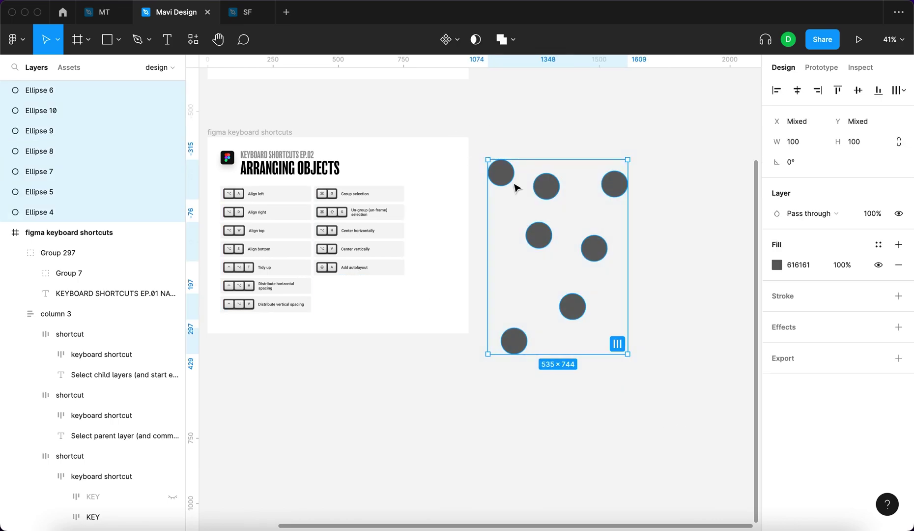
{"action": "key", "text": "shift+a"}
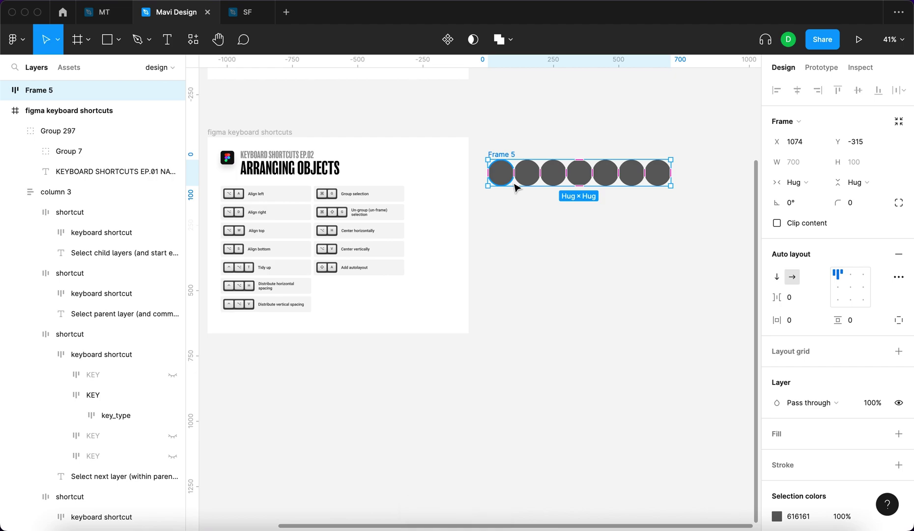
- Set the auto layout frame's horizontal gap between circles to 14 and reselect the frame
{"action": "left_click_drag", "start_coordinate": [777, 298], "coordinate": [752, 290]}
{"action": "left_click", "coordinate": [550, 271]}
{"action": "left_click", "coordinate": [498, 154]}
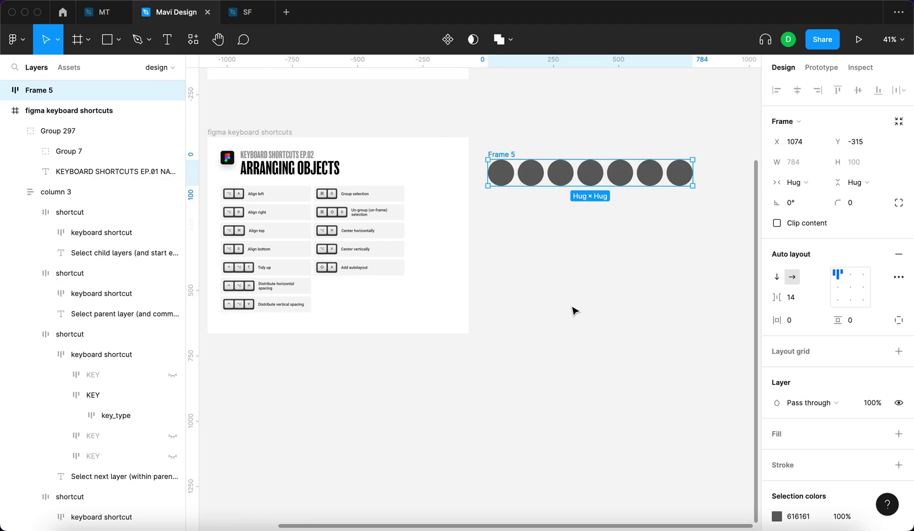
- Reselect the auto layout frame of circles and set its gap between items to 30
{"action": "left_click", "coordinate": [563, 319]}
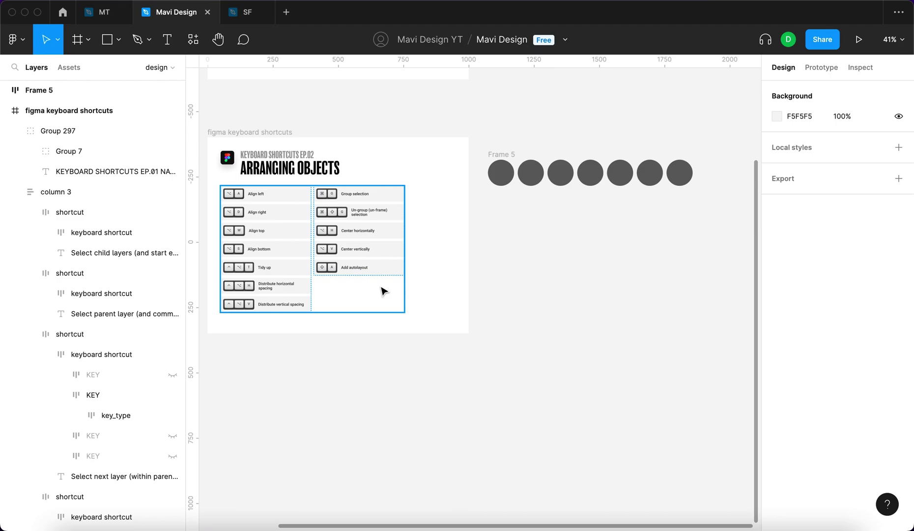
{"action": "left_click", "coordinate": [511, 154]}
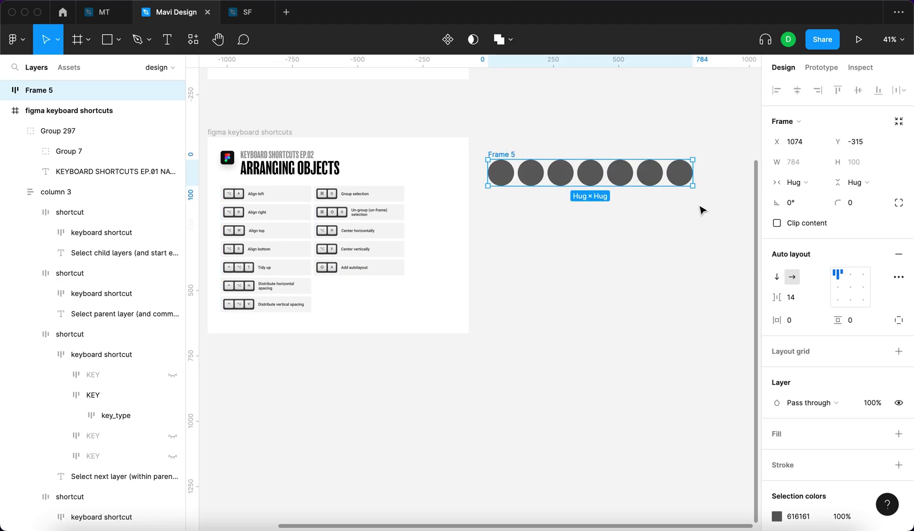
{"action": "left_click_drag", "start_coordinate": [781, 303], "coordinate": [800, 302]}
- Add a solid fill to the circle frame and set its colour to grey A5A5A5
{"action": "left_click", "coordinate": [899, 433]}
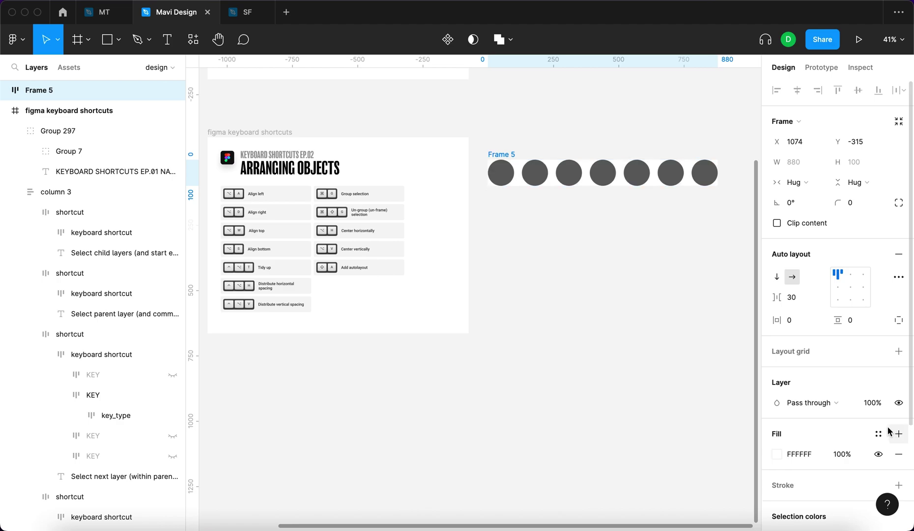
{"action": "left_click", "coordinate": [778, 451]}
{"action": "left_click_drag", "start_coordinate": [639, 310], "coordinate": [585, 196]}
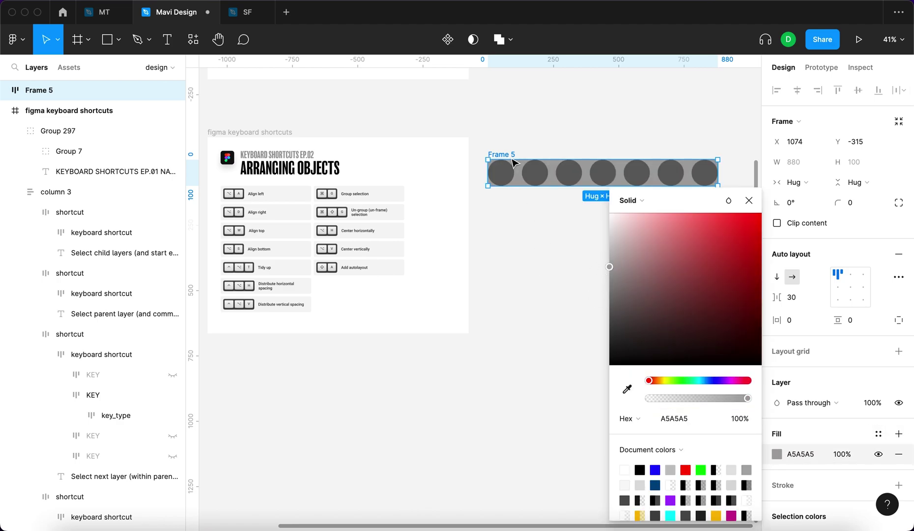
{"action": "left_click", "coordinate": [585, 197]}
- Set the circle frame's gap to 37 with padding 28 horizontal and 30 vertical, trying the vertical direction before restoring horizontal
{"action": "left_click", "coordinate": [508, 157]}
{"action": "left_click_drag", "start_coordinate": [776, 297], "coordinate": [872, 334]}
{"action": "left_click", "coordinate": [777, 276]}
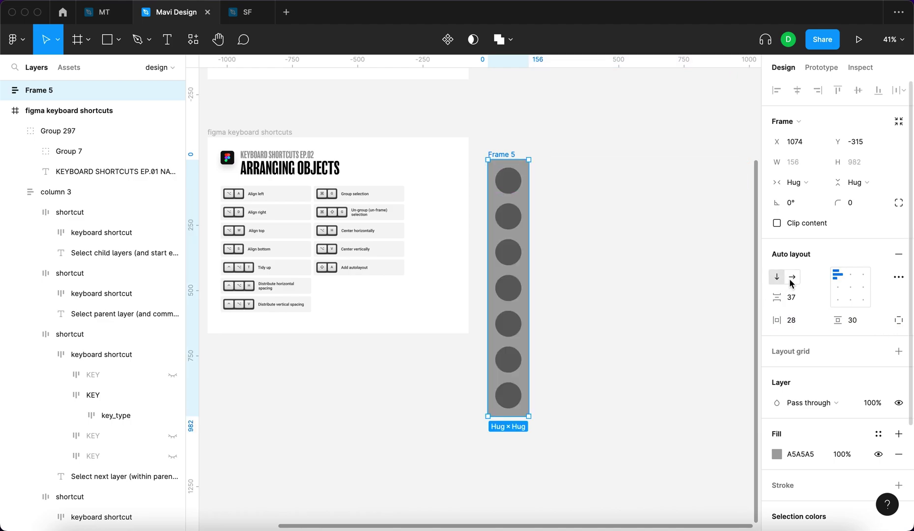
{"action": "left_click", "coordinate": [792, 277]}
{"action": "left_click", "coordinate": [703, 249]}
- Move the circle frame up to line up with the top edge of the Arranging Objects frame
{"action": "left_click_drag", "start_coordinate": [502, 159], "coordinate": [500, 151]}
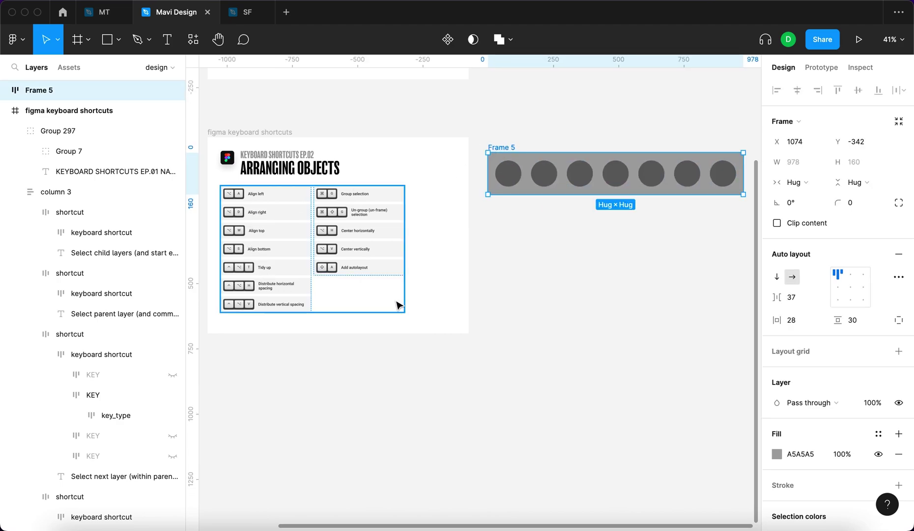
{"action": "left_click", "coordinate": [567, 118]}
{"action": "left_click_drag", "start_coordinate": [491, 147], "coordinate": [488, 131]}
{"action": "left_click", "coordinate": [551, 261]}
{"action": "left_click_drag", "start_coordinate": [551, 260], "coordinate": [599, 277]}
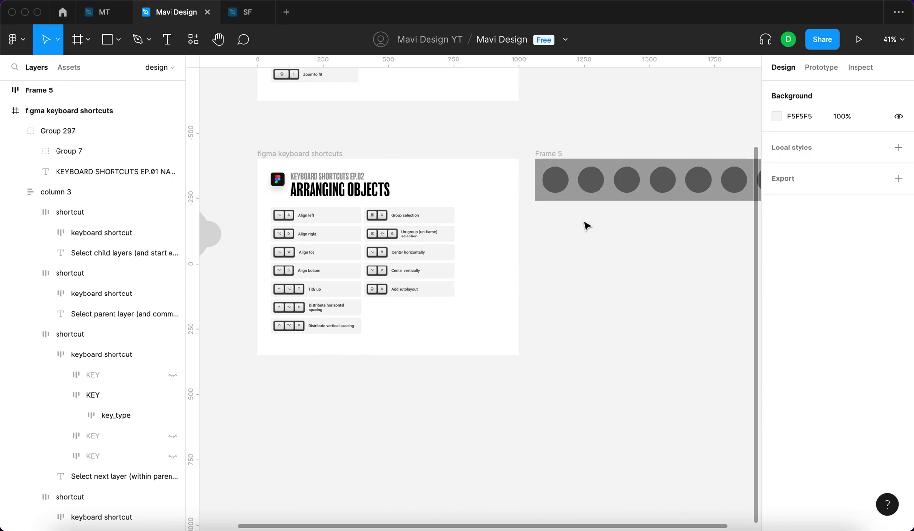
- Switch the circle frame's auto layout direction to vertical and deselect it
{"action": "left_click", "coordinate": [559, 166]}
{"action": "left_click", "coordinate": [777, 276]}
{"action": "key", "text": "Escape"}
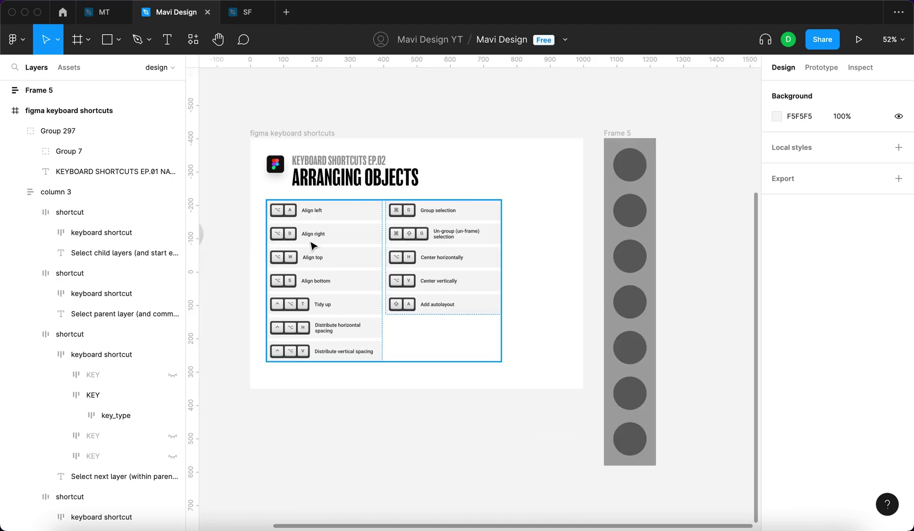
{"action": "scroll", "coordinate": [324, 264], "scroll_direction": "up", "scroll_amount": 3}
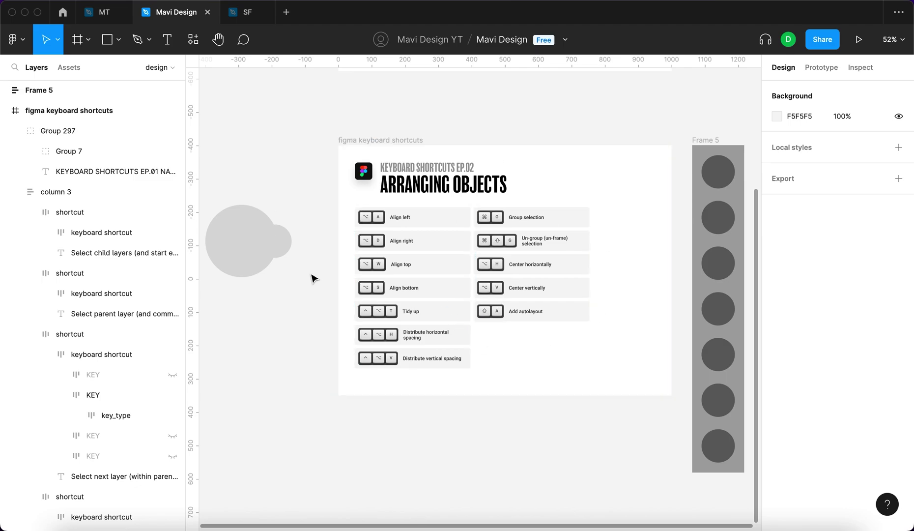
{"action": "left_click", "coordinate": [276, 246]}
{"action": "scroll", "coordinate": [292, 245], "scroll_direction": "left", "scroll_amount": 5}
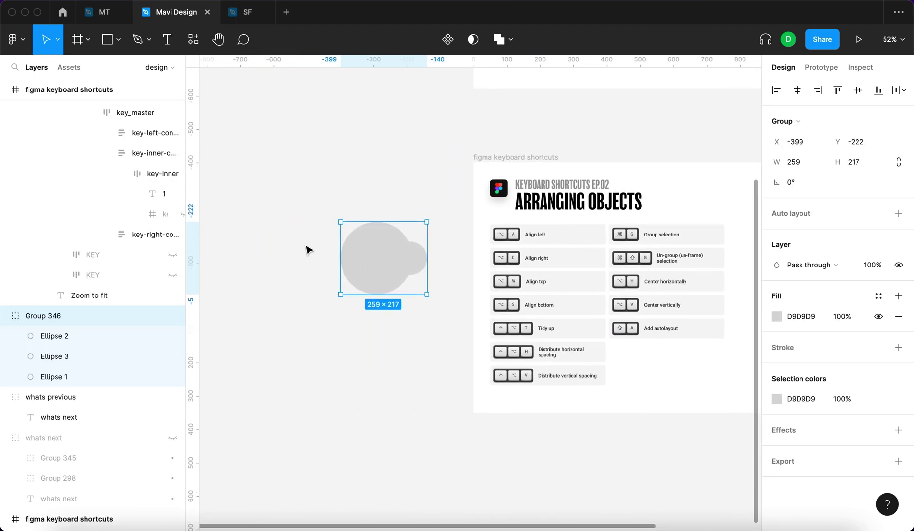
{"action": "scroll", "coordinate": [375, 269], "scroll_direction": "up", "scroll_amount": 4}
- Release the circles from the auto layout frame and scatter six of them unevenly beside the Arranging Objects frame
{"action": "left_click_drag", "start_coordinate": [402, 294], "coordinate": [392, 202]}
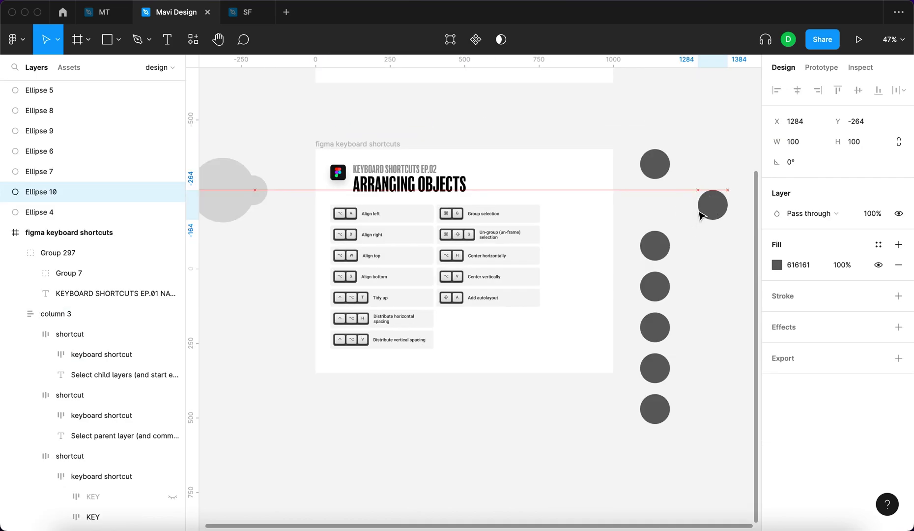
{"action": "left_click_drag", "start_coordinate": [656, 246], "coordinate": [658, 226]}
{"action": "left_click_drag", "start_coordinate": [652, 280], "coordinate": [731, 296]}
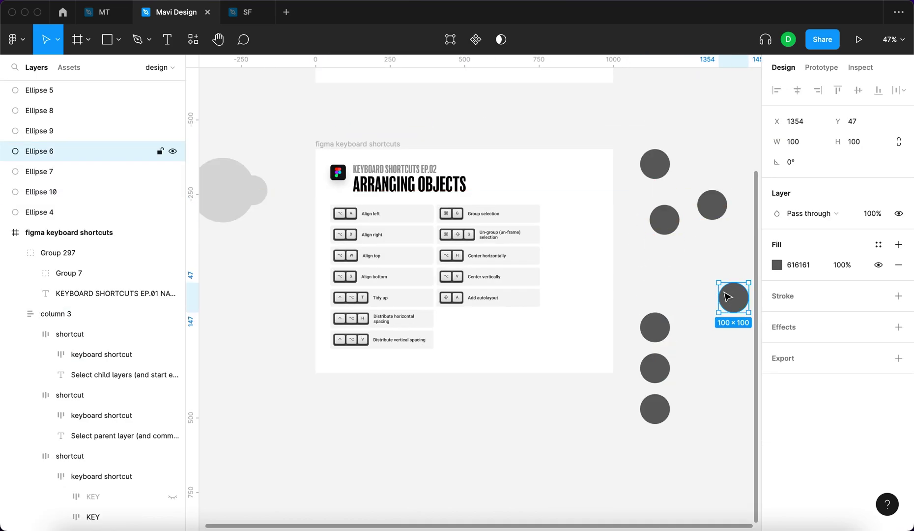
{"action": "left_click_drag", "start_coordinate": [657, 328], "coordinate": [725, 369]}
{"action": "left_click_drag", "start_coordinate": [658, 373], "coordinate": [669, 292]}
{"action": "left_click_drag", "start_coordinate": [649, 408], "coordinate": [653, 374]}
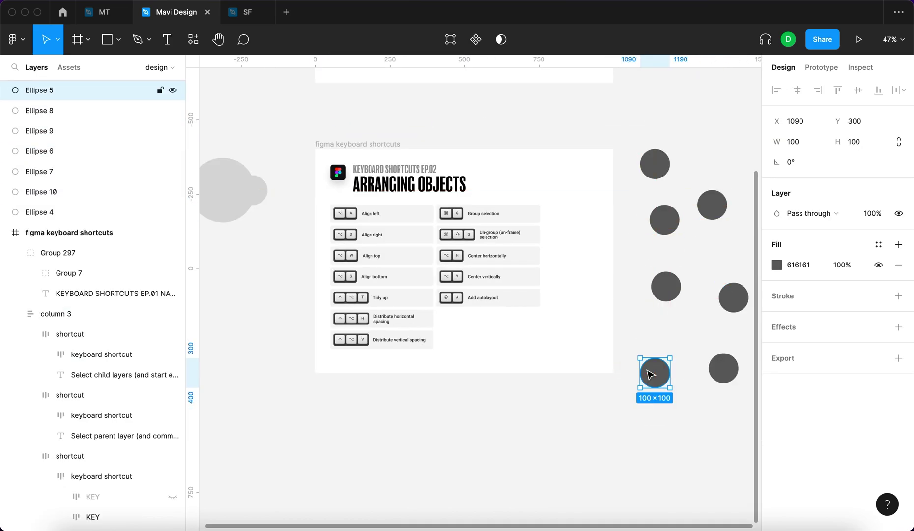
- Select all seven scattered circles, align them left, and undo the alignment
{"action": "scroll", "coordinate": [653, 374], "scroll_direction": "right", "scroll_amount": 3}
{"action": "scroll", "coordinate": [653, 374], "scroll_direction": "down", "scroll_amount": 1}
{"action": "left_click_drag", "start_coordinate": [716, 422], "coordinate": [581, 117]}
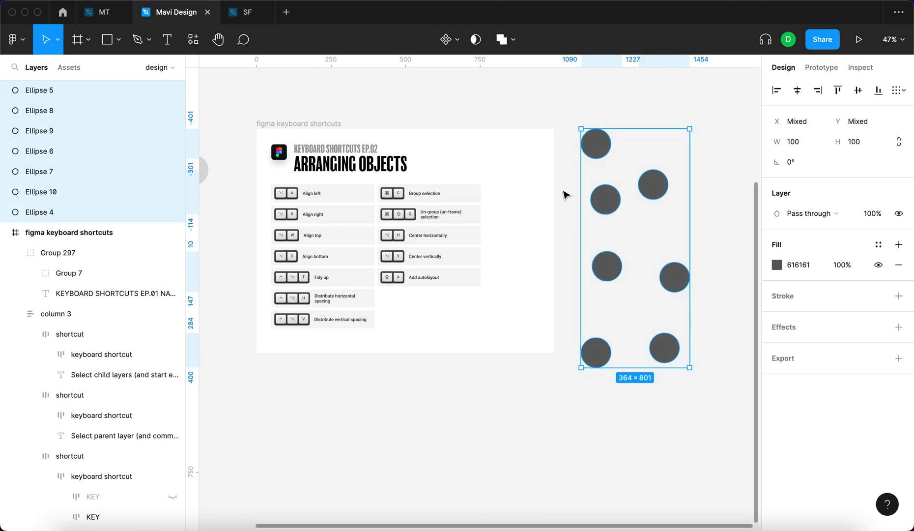
{"action": "key", "text": "alt+a"}
{"action": "key", "text": "super+z"}
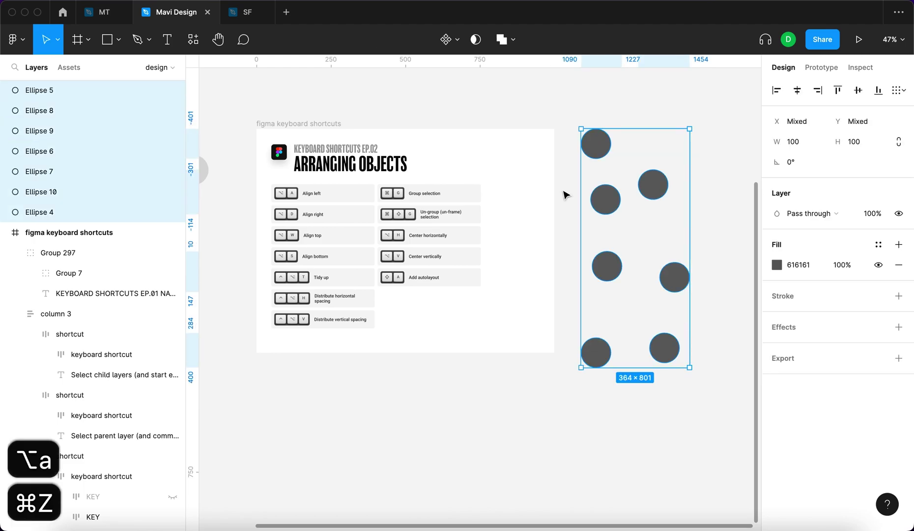
- Align the selected circles right and then top, undoing each alignment
{"action": "key", "text": "alt+d"}
{"action": "key", "text": "super+z"}
{"action": "key", "text": "alt+w"}
{"action": "key", "text": "super+z"}
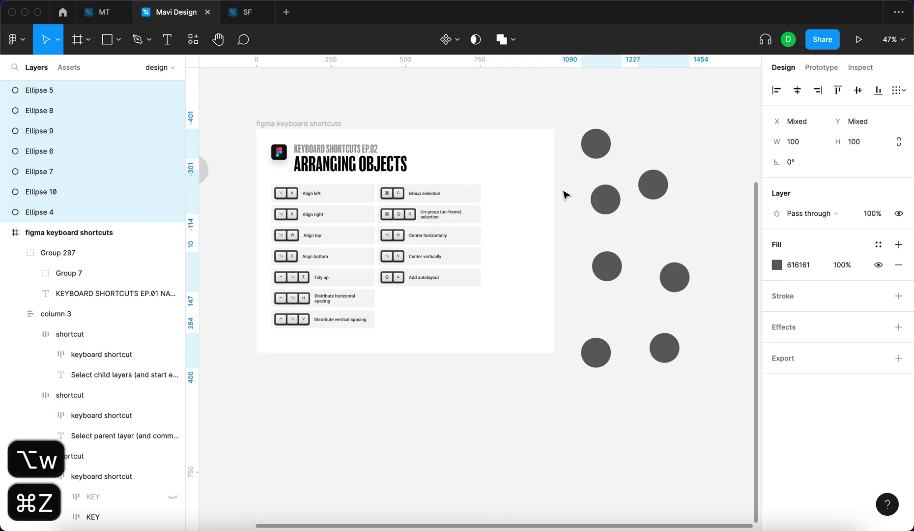
- Align the selected circles to the bottom and undo it, then tidy them up and undo that as well
{"action": "key", "text": "alt+s"}
{"action": "scroll", "coordinate": [315, 236], "scroll_direction": "up", "scroll_amount": 5}
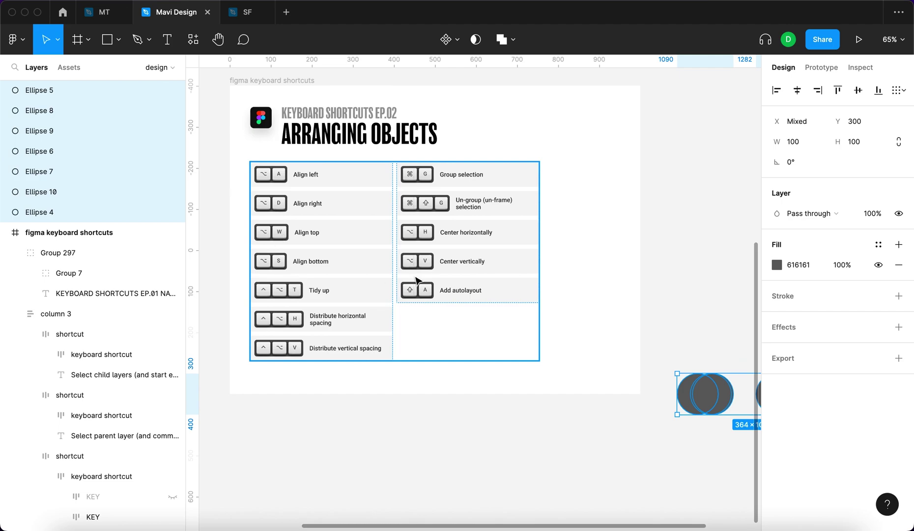
{"action": "scroll", "coordinate": [415, 280], "scroll_direction": "down", "scroll_amount": 4}
{"action": "key", "text": "super+z"}
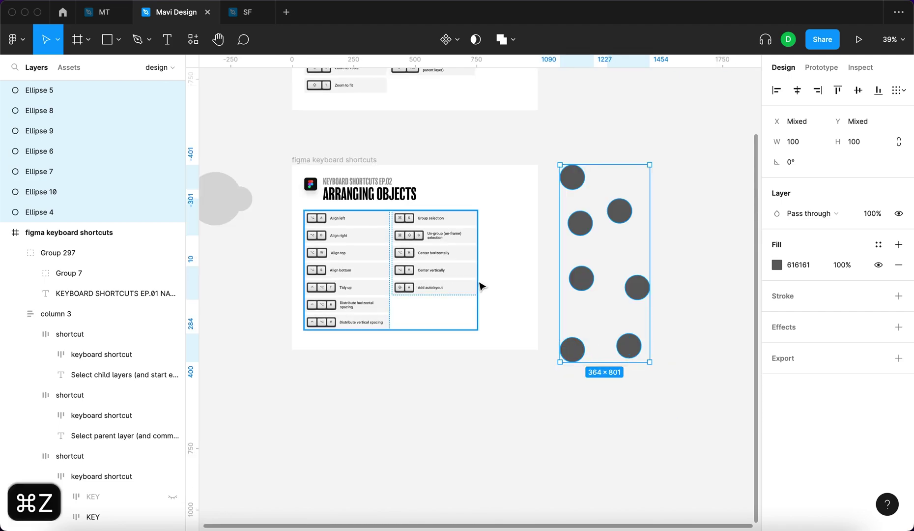
{"action": "key", "text": "ctrl+alt+t"}
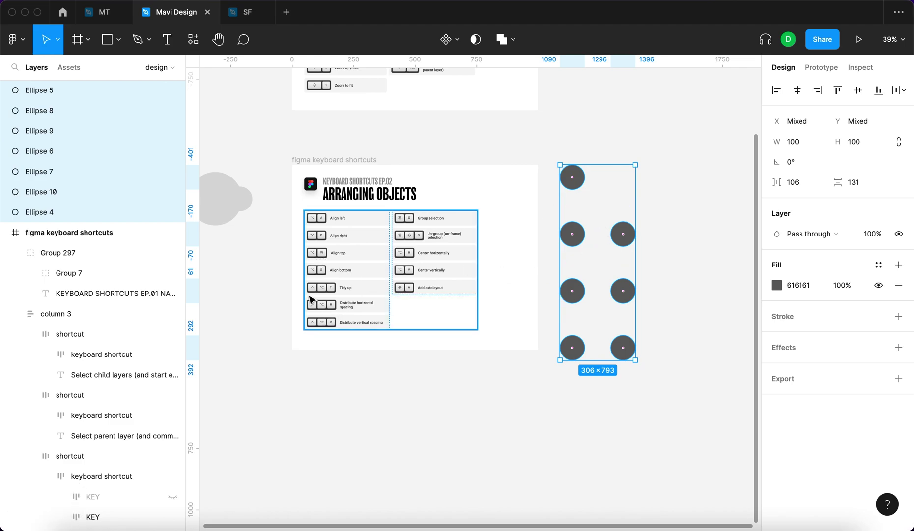
{"action": "key", "text": "super+z"}
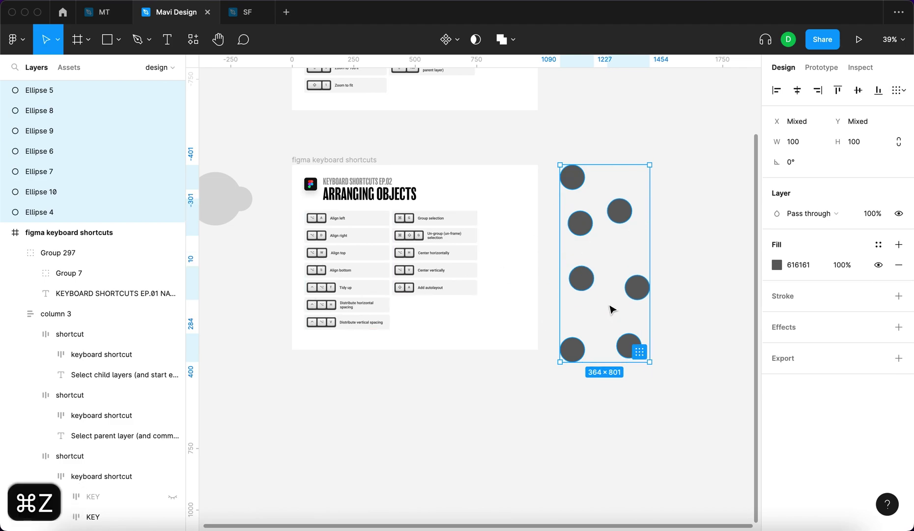
- Distribute the circles' horizontal spacing and then their vertical spacing, undoing each distribution
{"action": "key", "text": "ctrl+alt+h"}
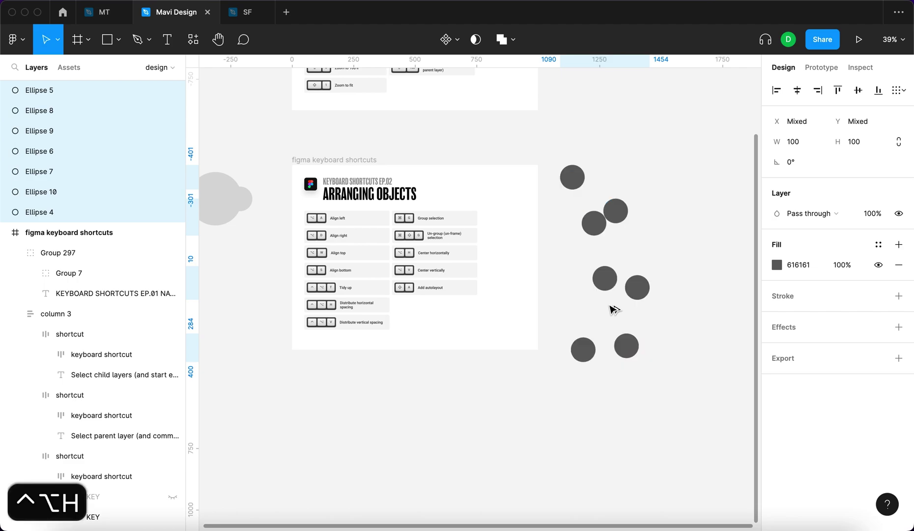
{"action": "key", "text": "super+z"}
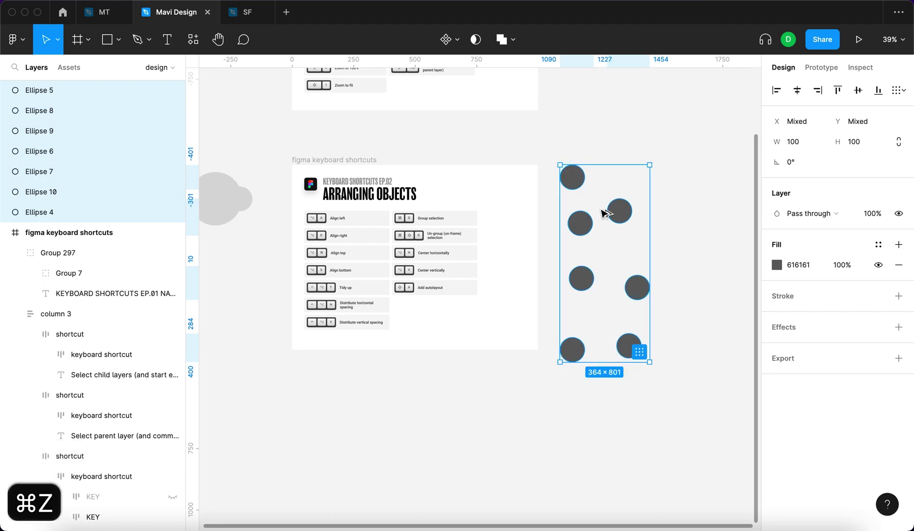
{"action": "key", "text": "ctrl+alt+v"}
{"action": "key", "text": "super+z"}
- Group the seven circles, check the group's layers, and ungroup them again
{"action": "key", "text": "super+g"}
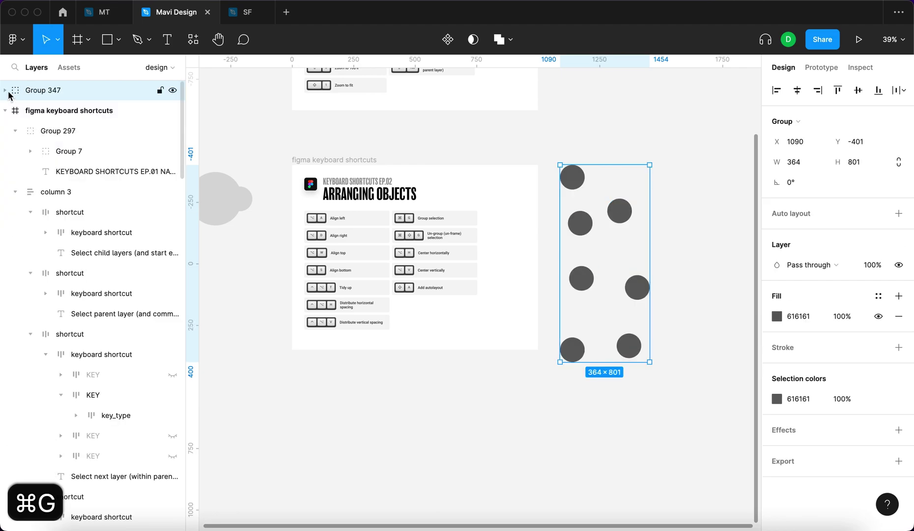
{"action": "left_click", "coordinate": [6, 91]}
{"action": "left_click", "coordinate": [6, 90]}
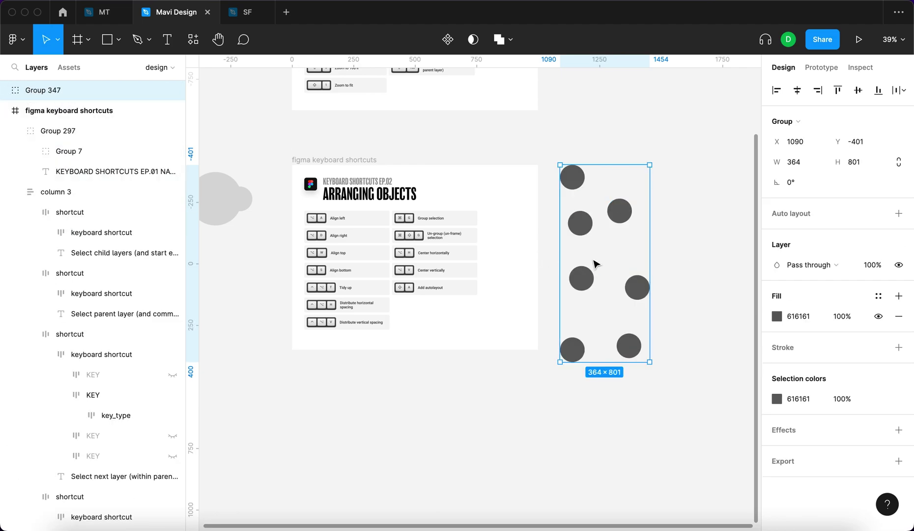
{"action": "key", "text": "shift+super+g"}
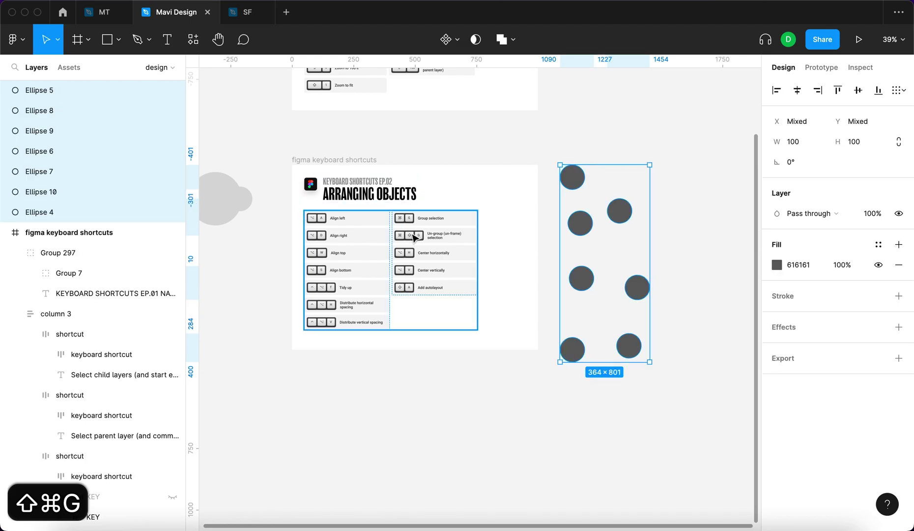
- Align the seven circles on their horizontal centers and undo the alignment
{"action": "scroll", "coordinate": [415, 238], "scroll_direction": "up", "scroll_amount": 5}
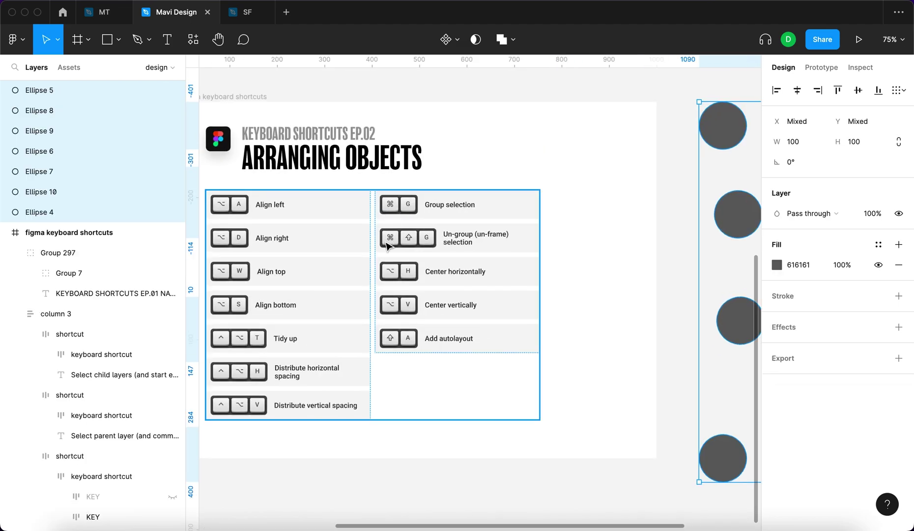
{"action": "scroll", "coordinate": [449, 277], "scroll_direction": "up", "scroll_amount": 5}
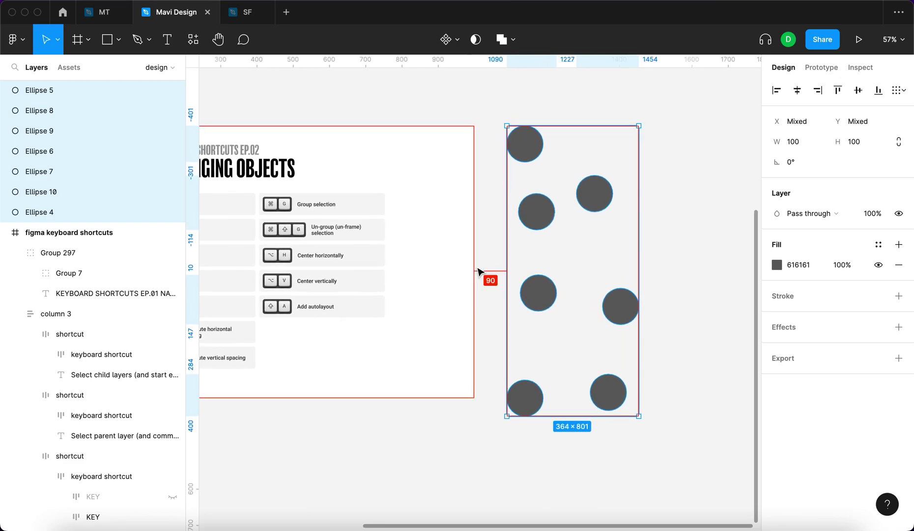
{"action": "key", "text": "alt+h"}
{"action": "key", "text": "super+z"}
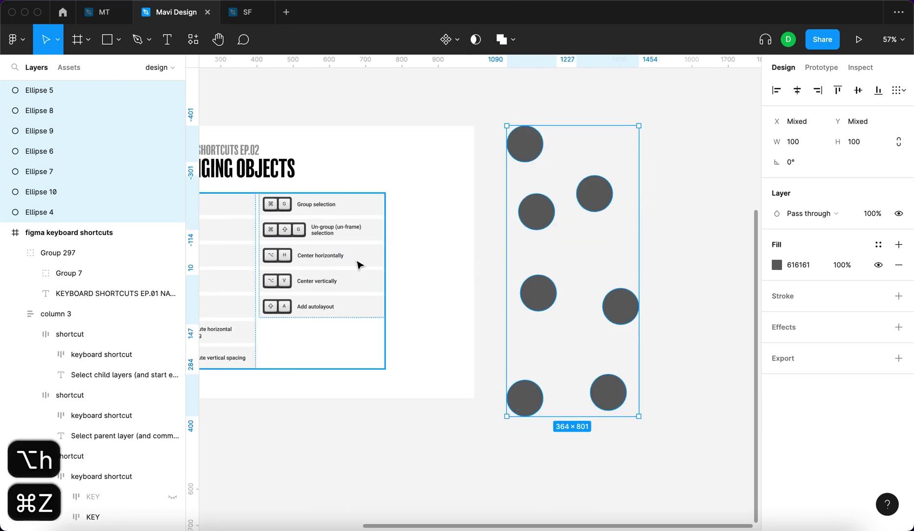
- Align the seven circles on their vertical centers and deselect them
{"action": "key", "text": "alt+v"}
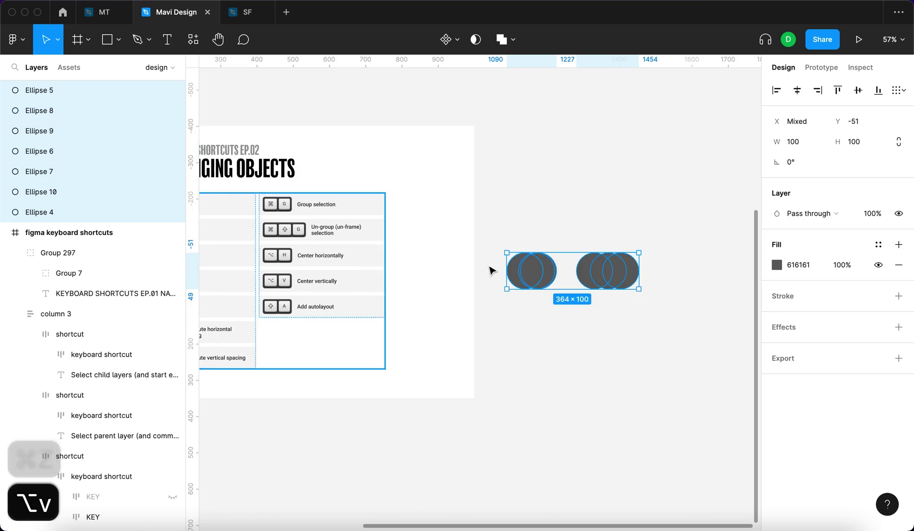
{"action": "left_click", "coordinate": [578, 337]}
{"action": "scroll", "coordinate": [577, 336], "scroll_direction": "down", "scroll_amount": 3}
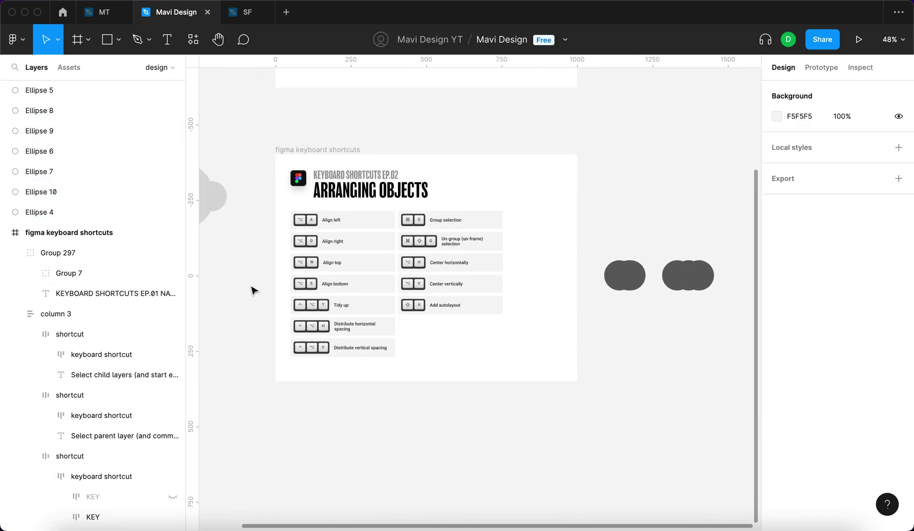
- Make the hidden "whats next" group visible below the Arranging Objects frame and deselect it
{"action": "scroll", "coordinate": [67, 267], "scroll_direction": "down", "scroll_amount": 15}
{"action": "scroll", "coordinate": [69, 270], "scroll_direction": "down", "scroll_amount": 20}
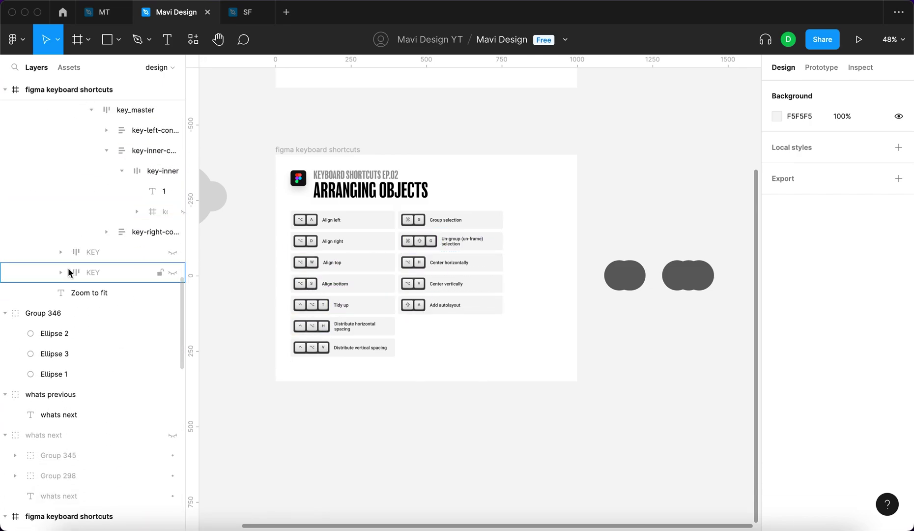
{"action": "left_click", "coordinate": [165, 435]}
{"action": "left_click", "coordinate": [173, 435]}
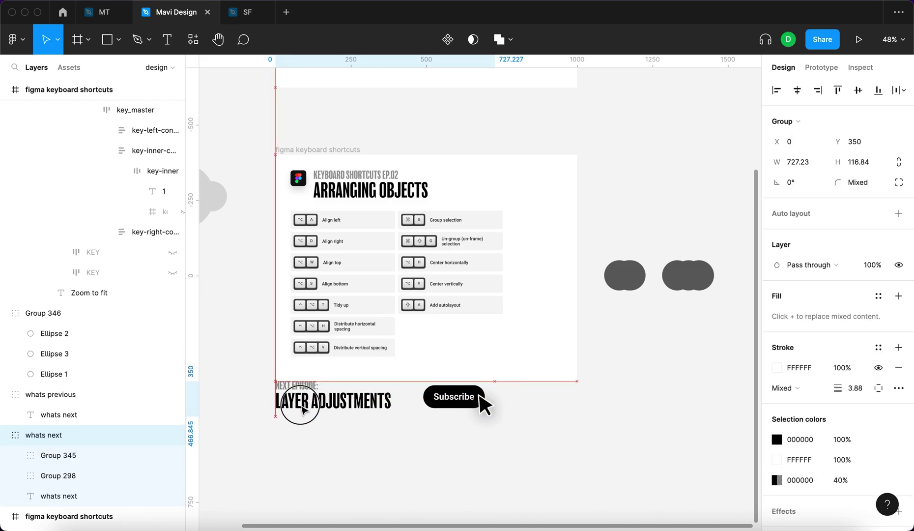
{"action": "left_click", "coordinate": [281, 482]}
{"action": "scroll", "coordinate": [282, 482], "scroll_direction": "left", "scroll_amount": 5}
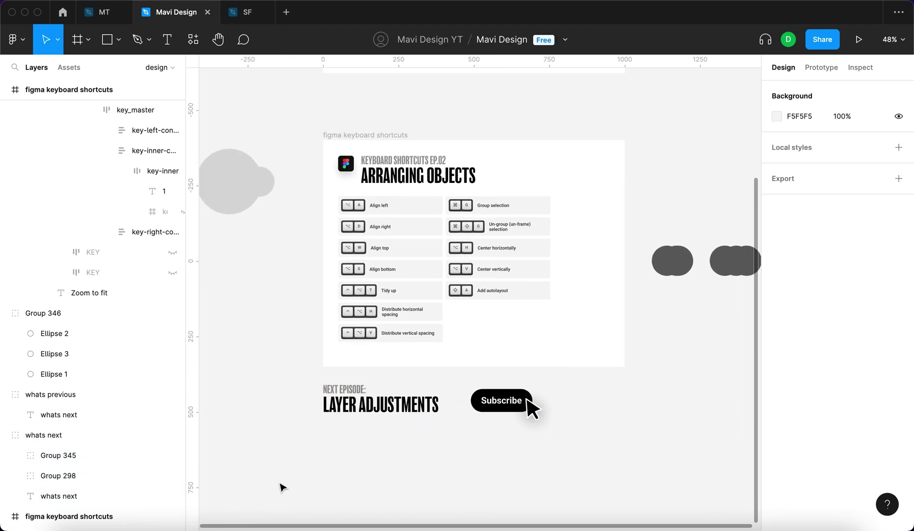
{"action": "left_click", "coordinate": [354, 405]}
{"action": "left_click", "coordinate": [398, 453]}
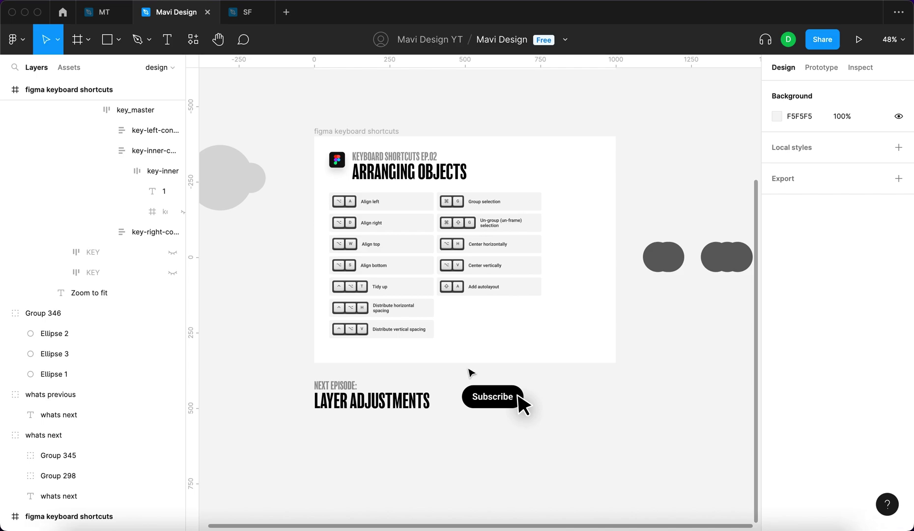
{"action": "left_click", "coordinate": [522, 400]}
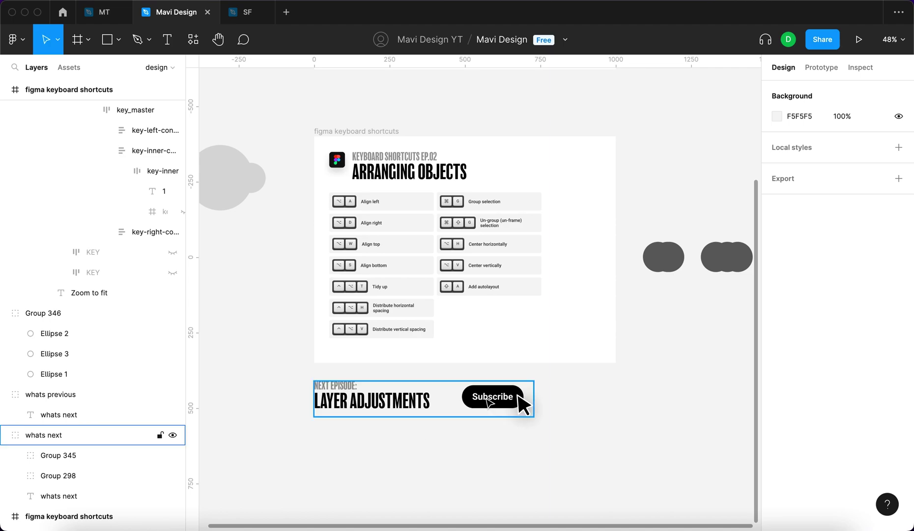
- Zoom in on the "whats next" teaser group, deselect it, and zoom back out to see both shortcut frames
{"action": "key", "text": "shift+2"}
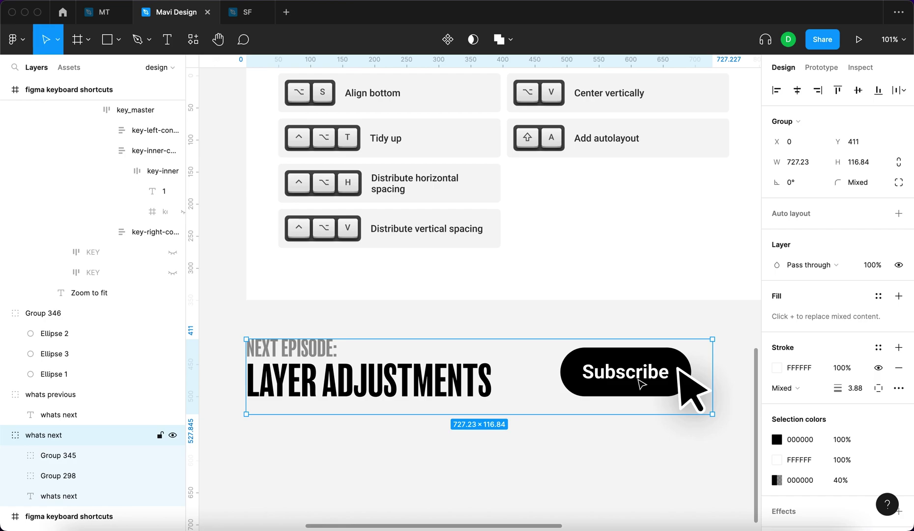
{"action": "left_click", "coordinate": [593, 317]}
{"action": "key", "text": "shift+1"}
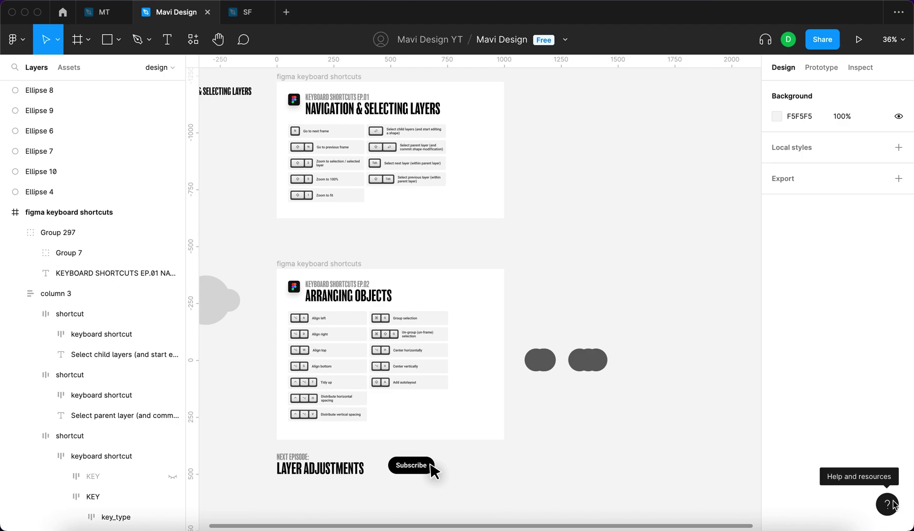
- Open the keyboard shortcuts reference and browse its View, Zoom, Selection, Cursor, Edit, Transform and Text categories
{"action": "left_click", "coordinate": [889, 505]}
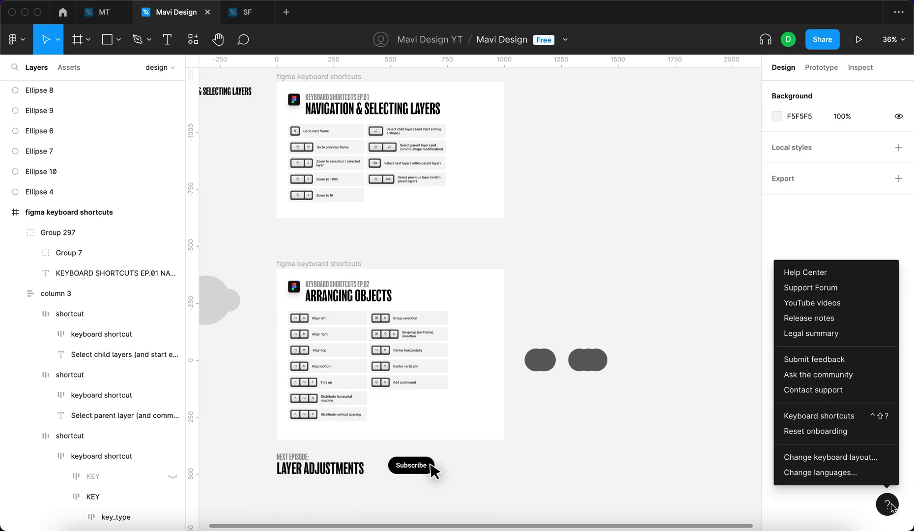
{"action": "left_click", "coordinate": [877, 417]}
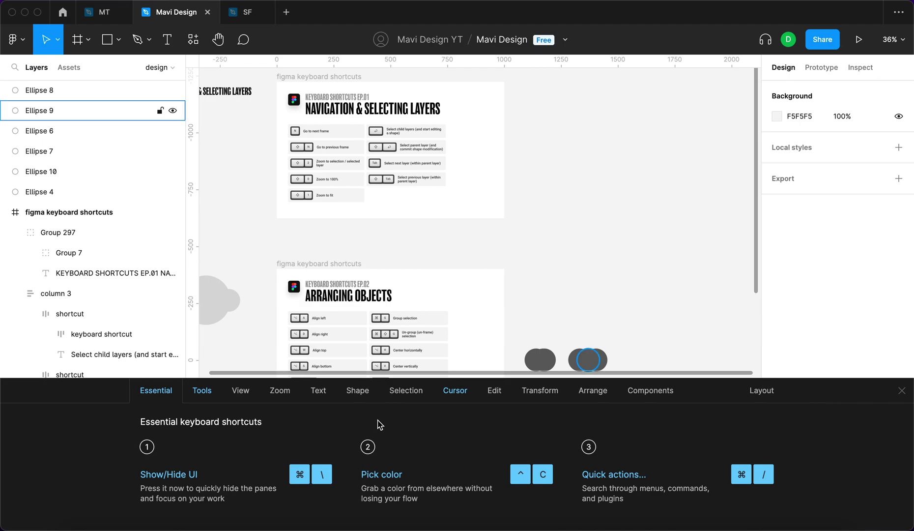
{"action": "left_click", "coordinate": [251, 392]}
{"action": "left_click", "coordinate": [280, 391]}
{"action": "left_click", "coordinate": [405, 394]}
{"action": "left_click", "coordinate": [456, 393]}
{"action": "left_click", "coordinate": [495, 392]}
{"action": "left_click", "coordinate": [546, 393]}
{"action": "left_click", "coordinate": [309, 394]}
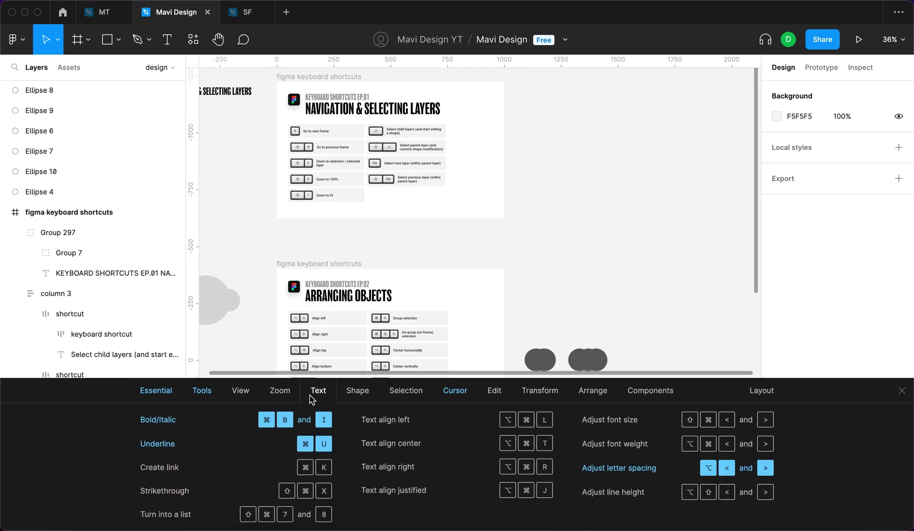
- Close the keyboard shortcuts reference, reopen it, and look at its Zoom category
{"action": "left_click", "coordinate": [902, 390]}
{"action": "left_click", "coordinate": [893, 505]}
{"action": "left_click", "coordinate": [875, 417]}
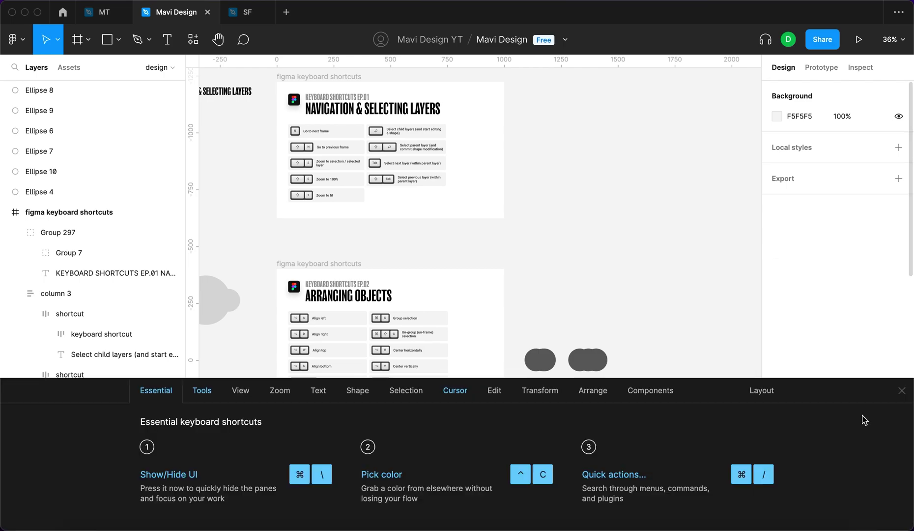
{"action": "left_click", "coordinate": [268, 400]}
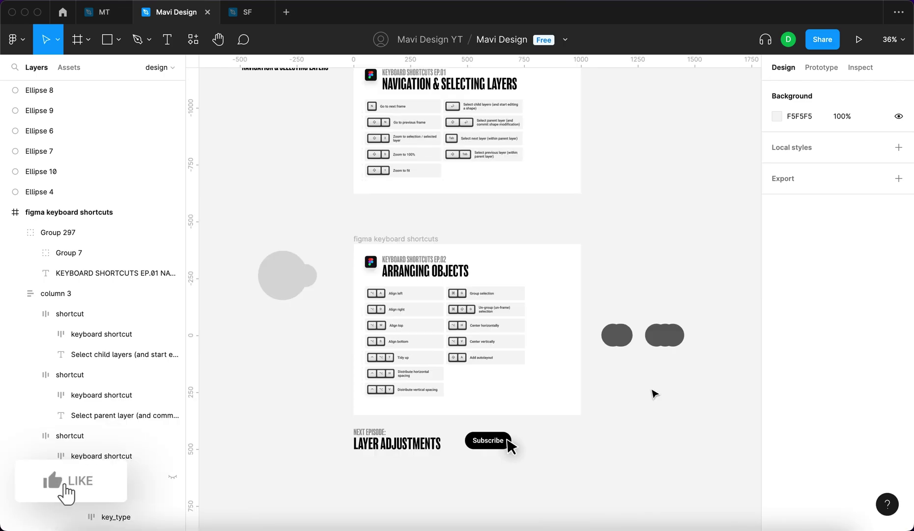